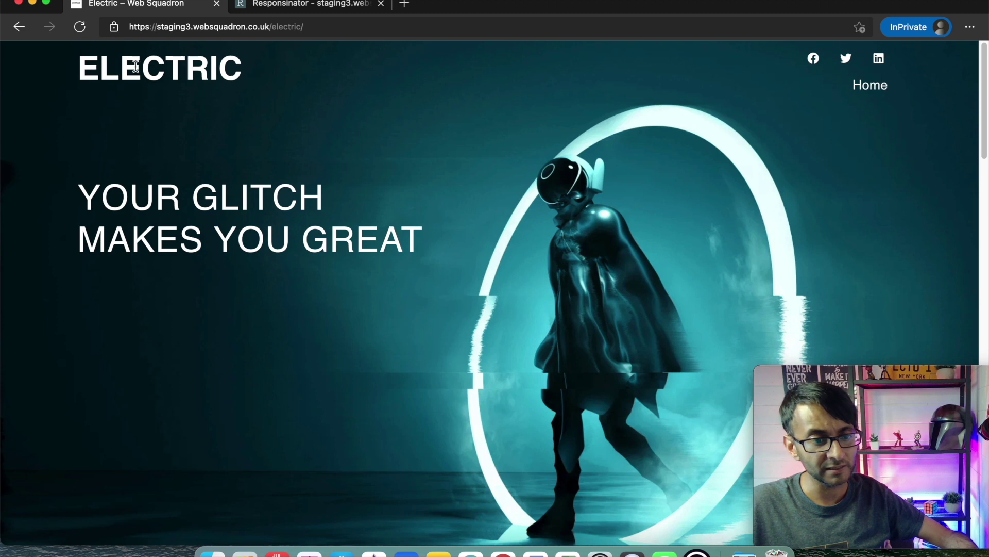
Step: Examine the Electric page's banner, sticky header and the section with the content line and two images
scroll(737, 194, "down", 3)
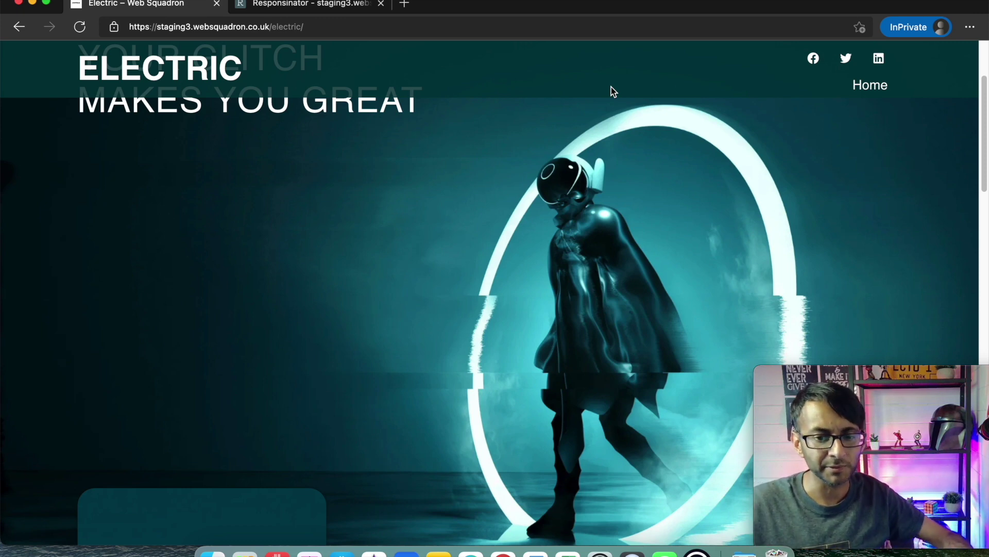
scroll(670, 150, "down", 5)
scroll(670, 153, "down", 2)
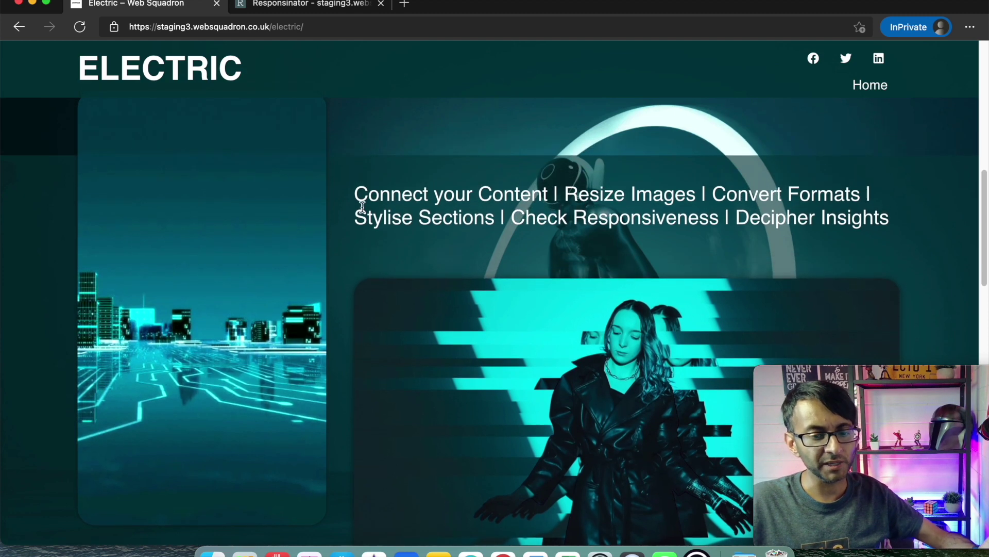
scroll(508, 242, "down", 2)
scroll(795, 277, "down", 1)
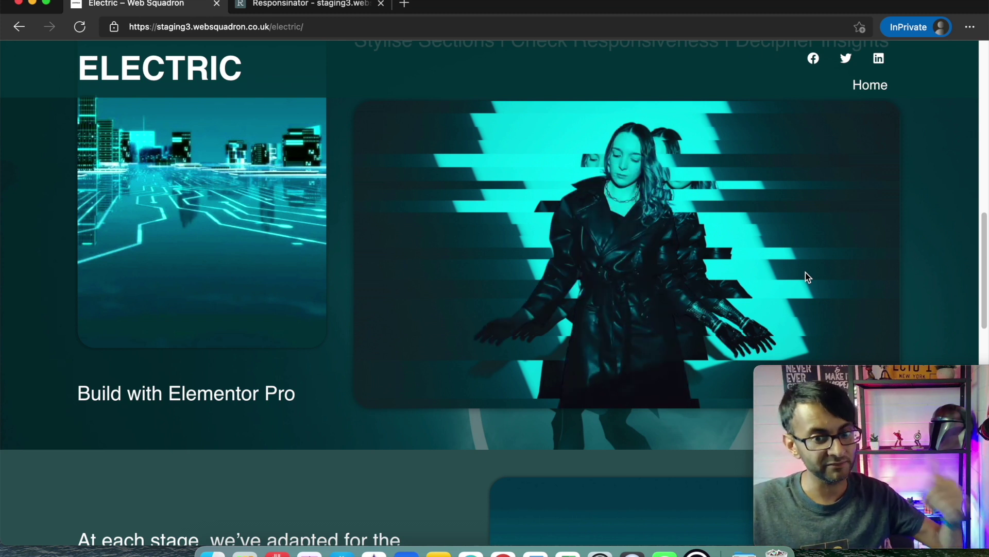
Step: Examine the Page Speed text section with its city image and the background moving behind the neighbouring sections
scroll(624, 265, "down", 5)
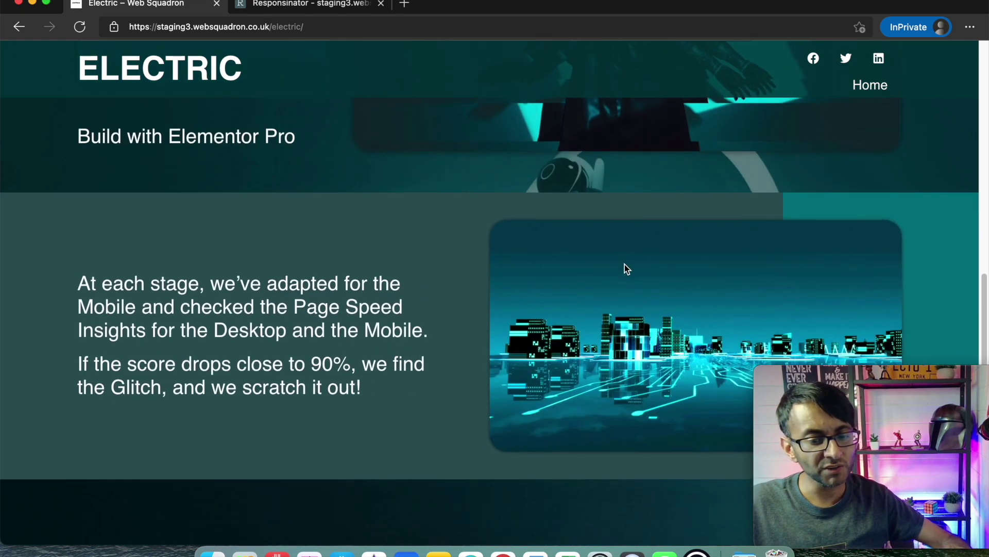
scroll(624, 268, "down", 1)
scroll(217, 249, "down", 1)
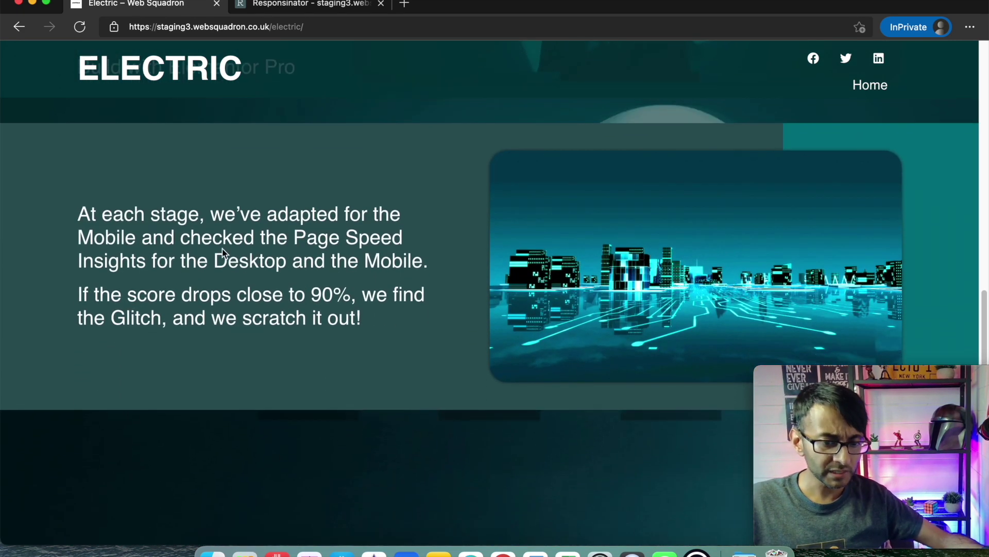
scroll(791, 153, "down", 1)
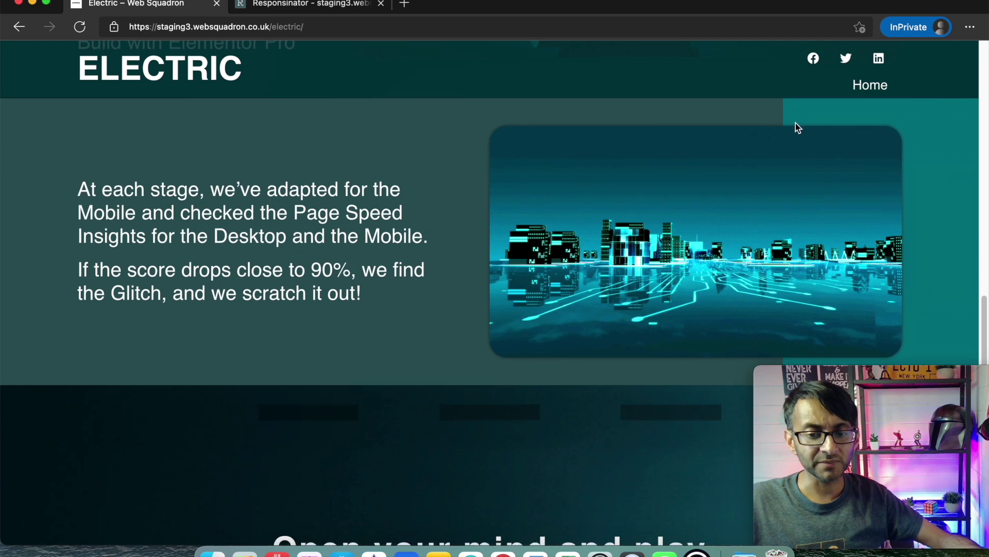
scroll(789, 124, "down", 2)
scroll(782, 130, "up", 1)
scroll(767, 129, "up", 2)
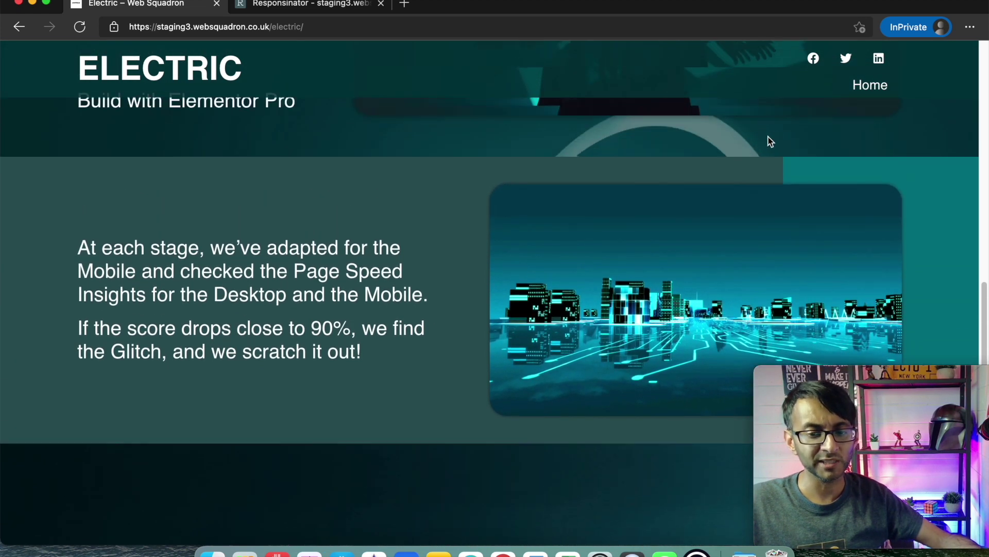
scroll(721, 225, "down", 1)
scroll(721, 225, "down", 3)
scroll(721, 225, "up", 4)
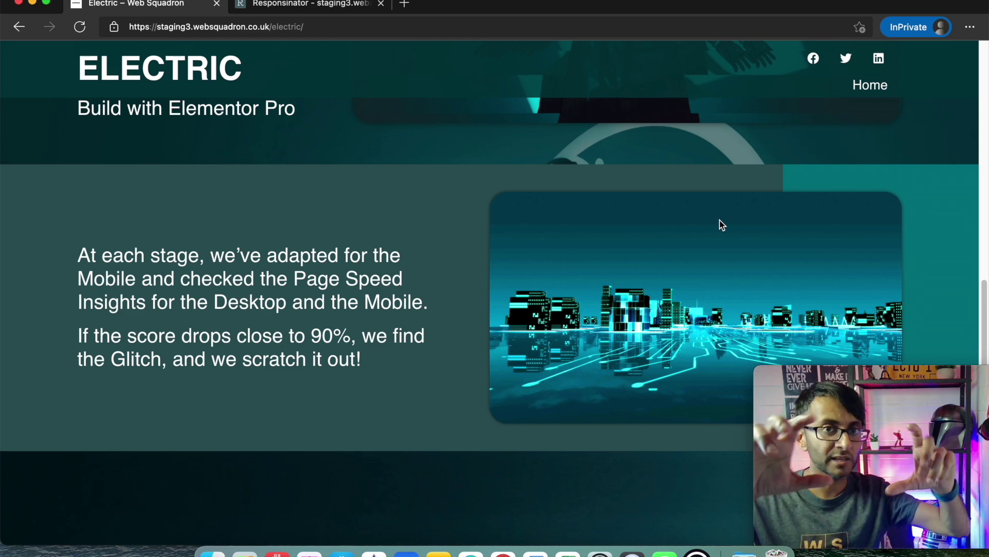
Step: Examine the "Open your mind and play with the Elements" section and closing image row, and review the page back up to its banner
scroll(685, 209, "down", 8)
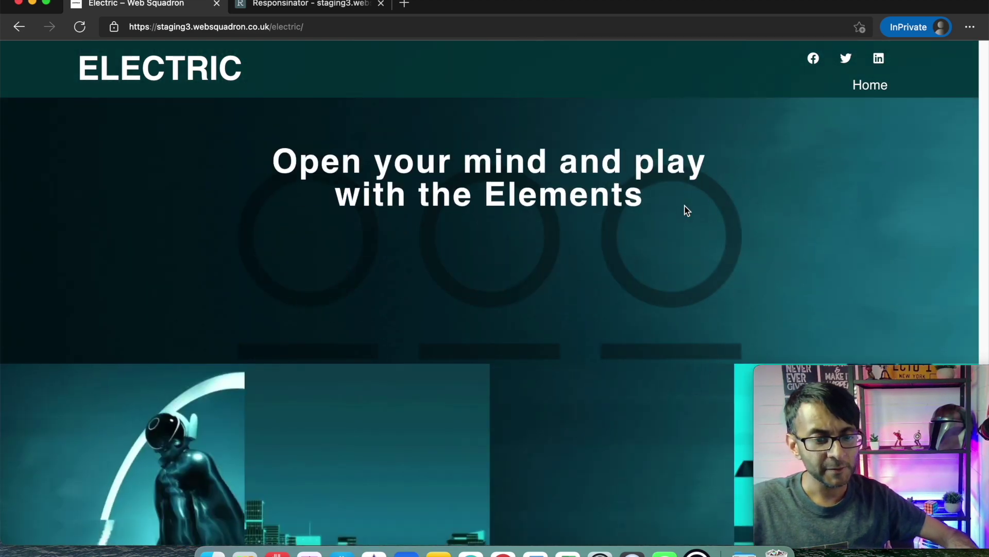
scroll(687, 210, "up", 1)
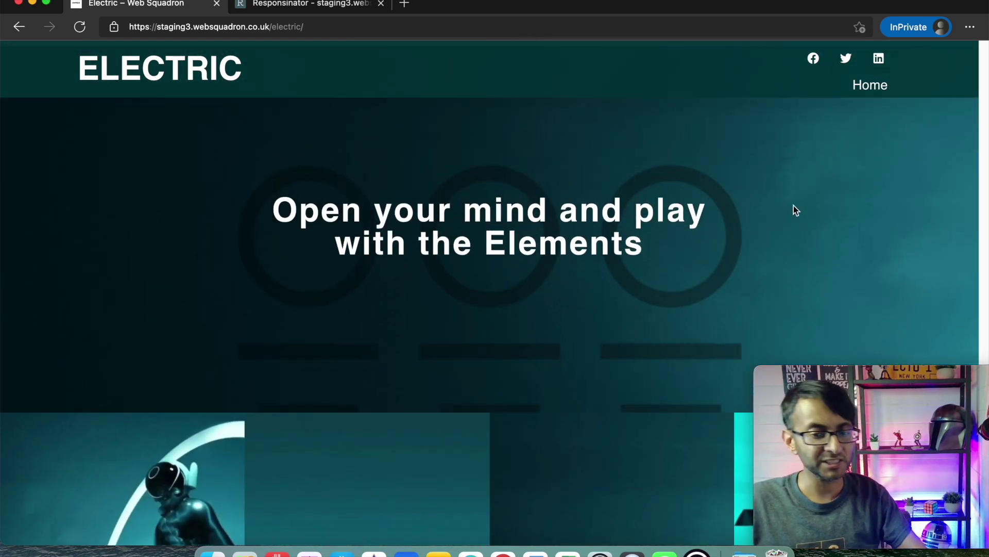
scroll(793, 216, "down", 2)
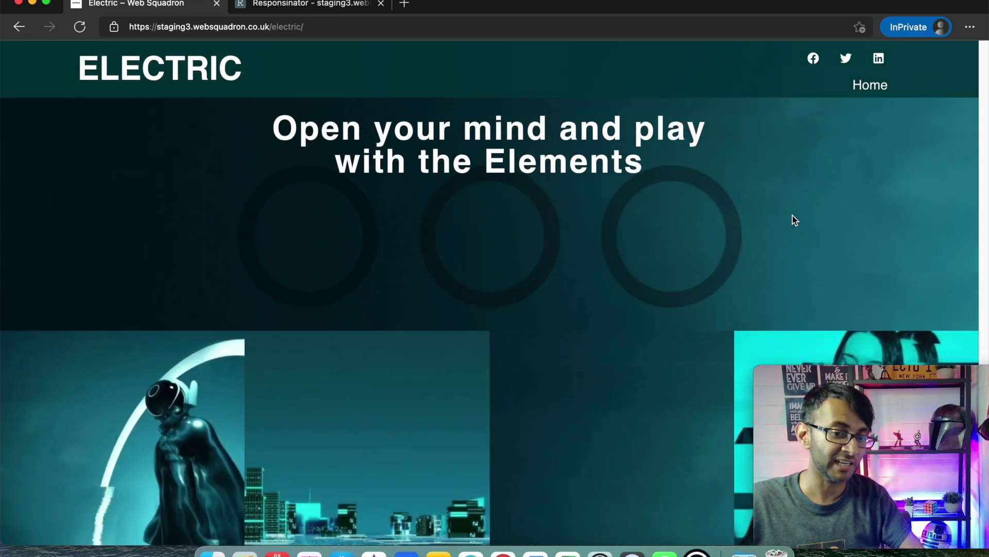
scroll(694, 236, "up", 1)
scroll(707, 236, "down", 3)
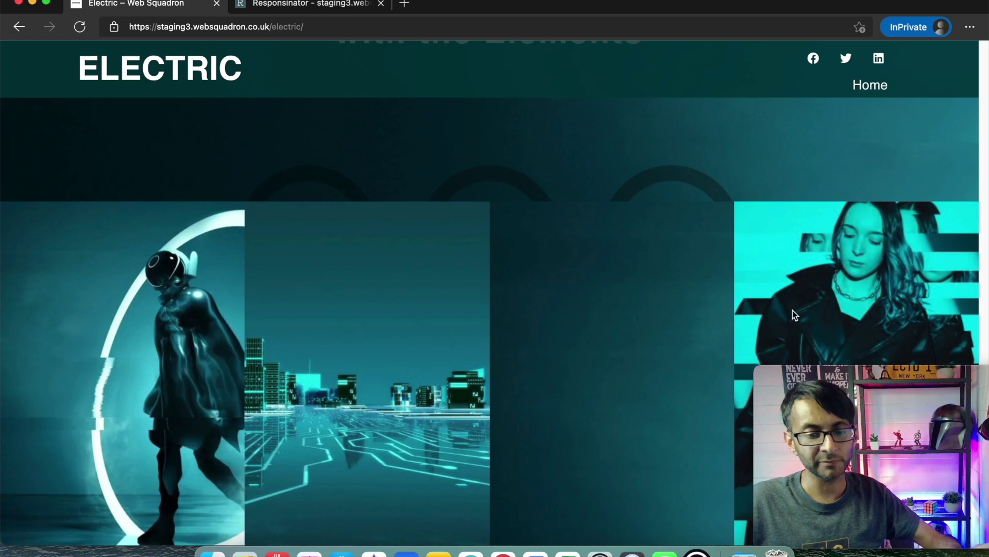
scroll(884, 304, "down", 5)
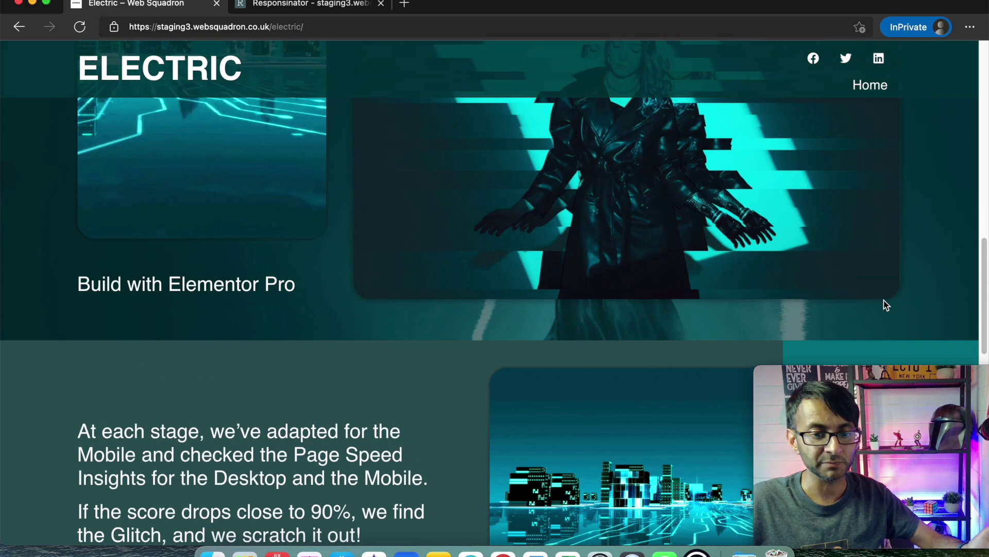
scroll(876, 301, "up", 10)
scroll(799, 286, "down", 9)
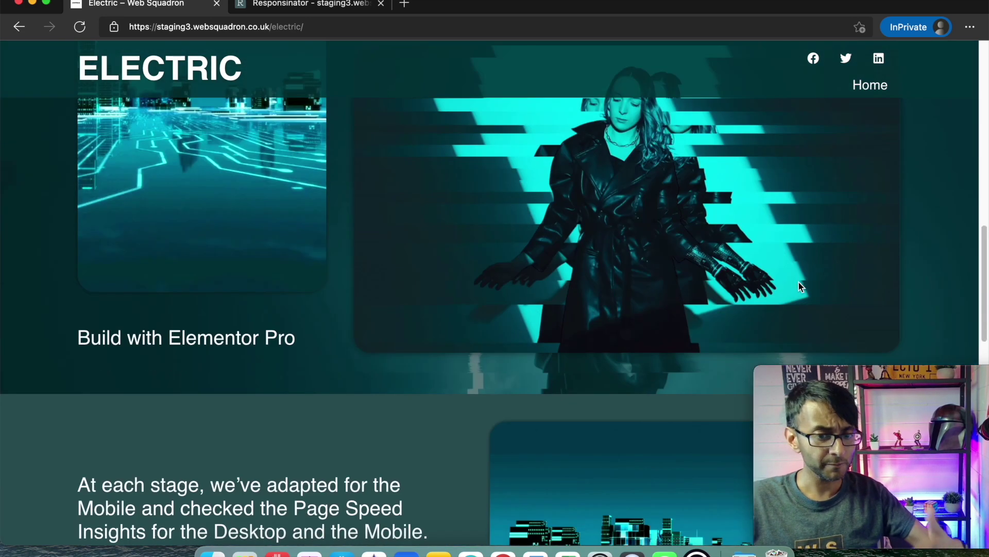
scroll(798, 282, "up", 2)
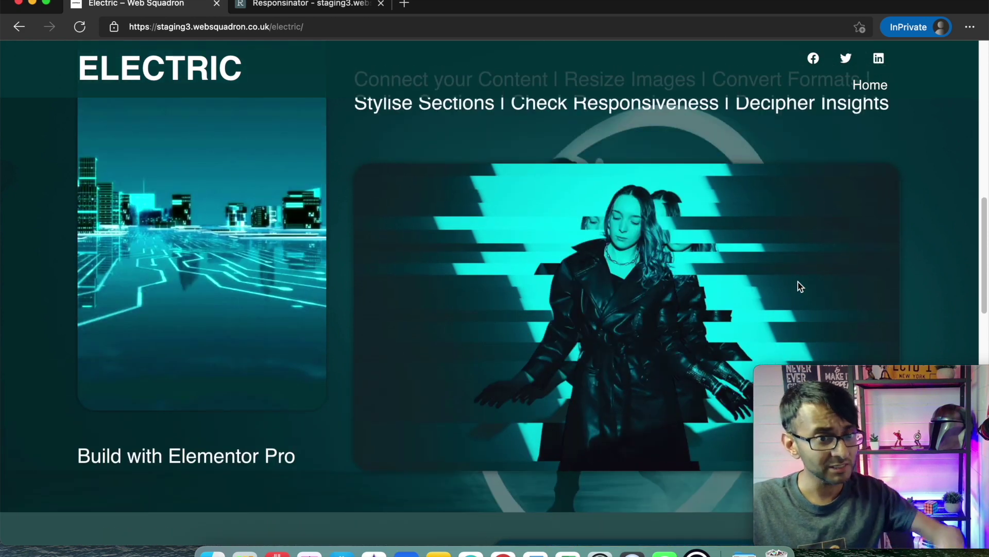
scroll(798, 281, "up", 7)
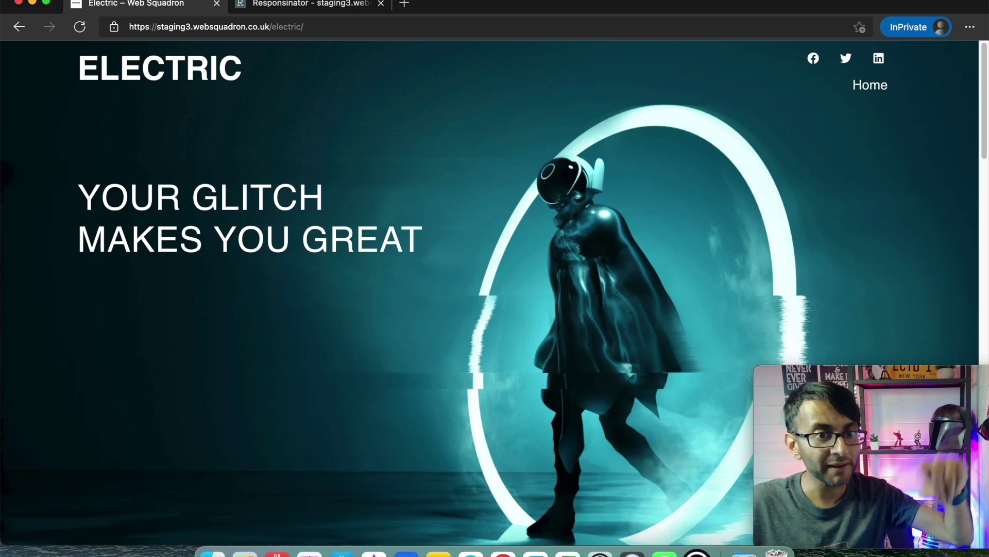
Step: Switch to the Responsinator preview and review the page's mobile layout from the banner down to the "Open your mind" section
left_click(302, 5)
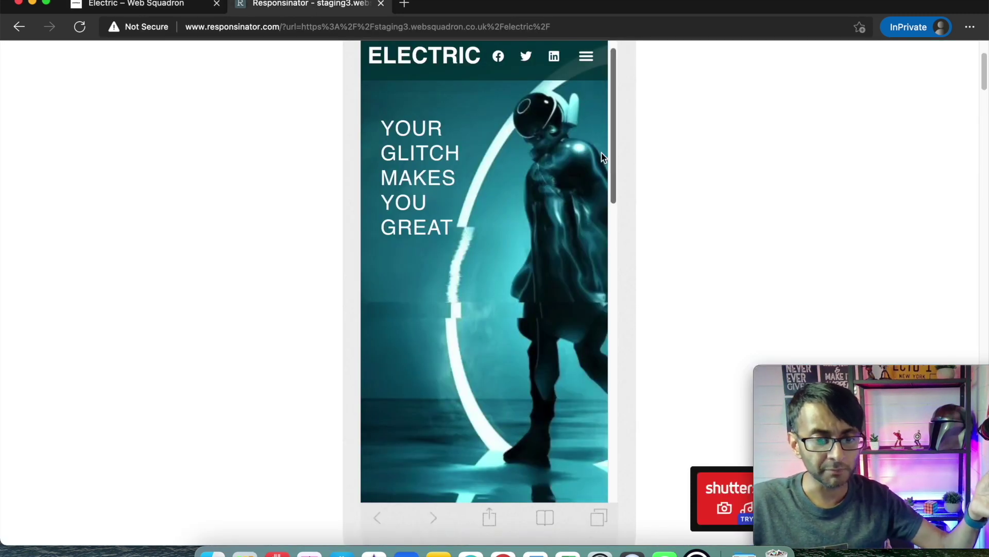
scroll(611, 149, "up", 2)
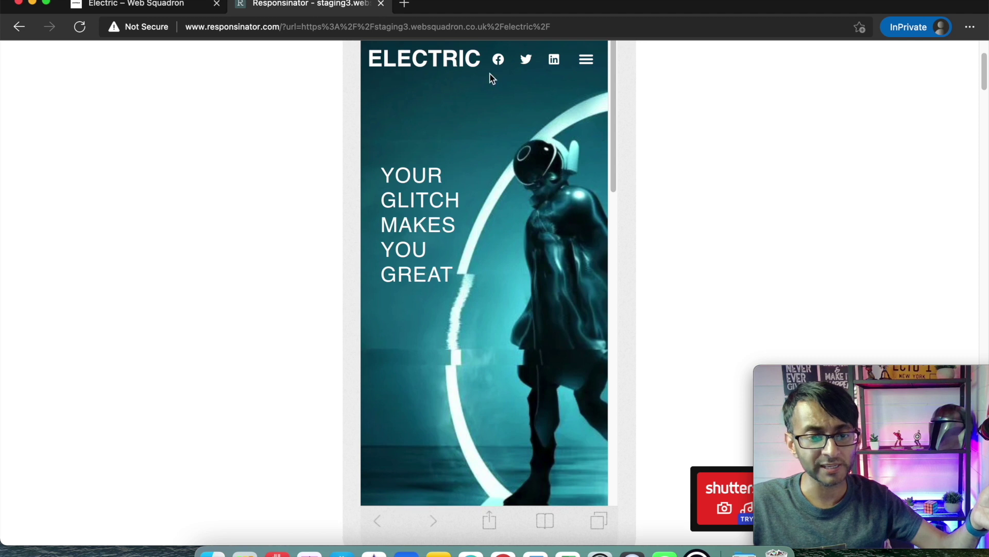
scroll(536, 103, "down", 3)
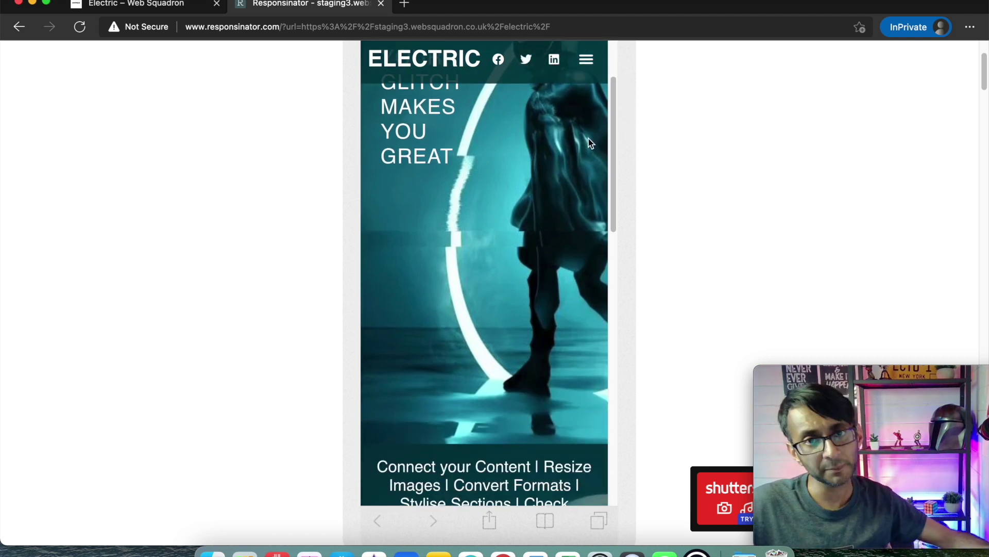
left_click_drag(610, 109, 623, 240)
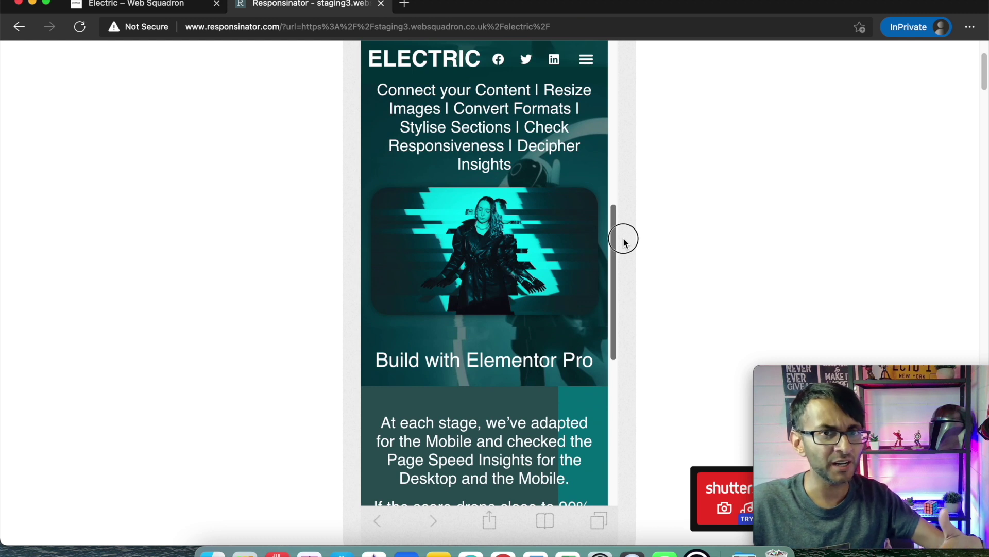
left_click_drag(623, 243, 624, 243)
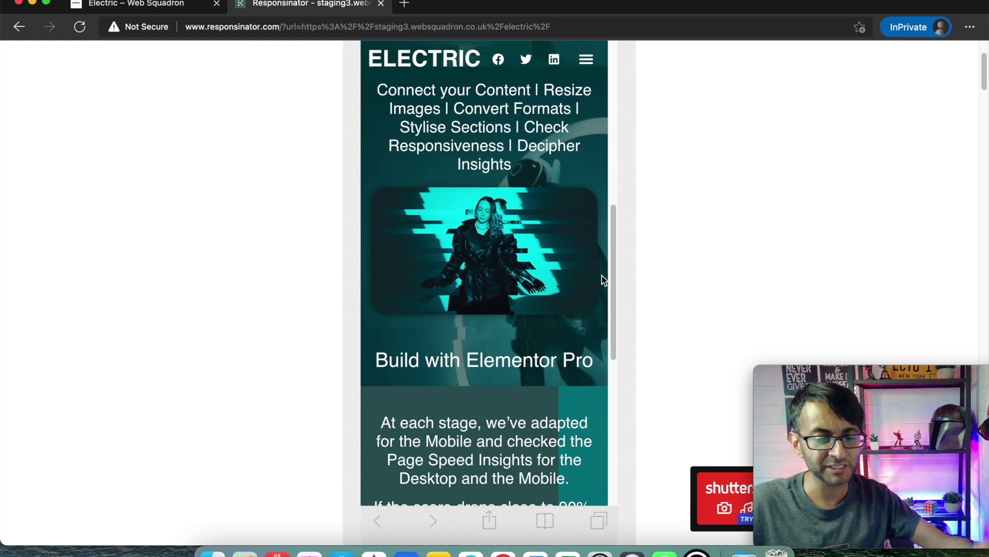
left_click_drag(616, 267, 614, 438)
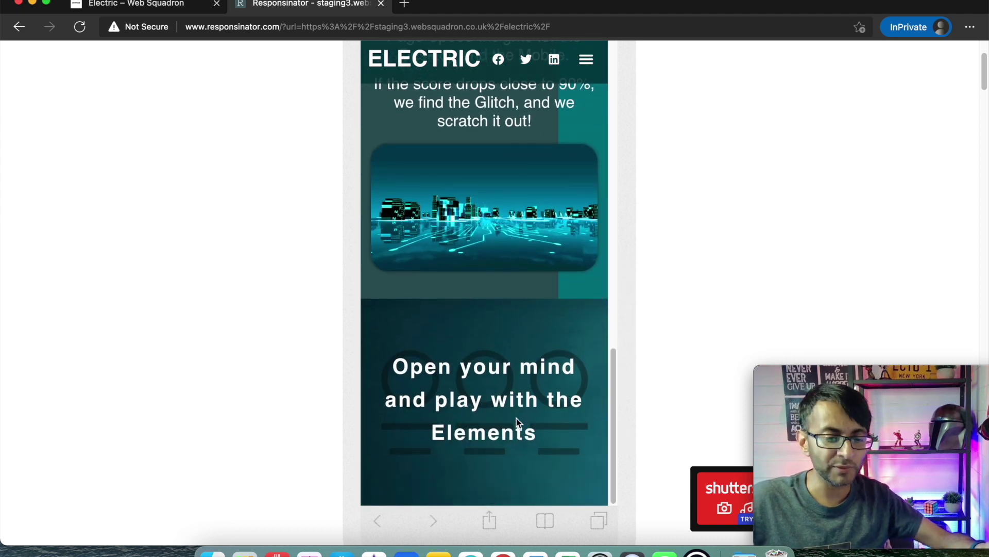
Step: Return to the desktop version of the Electric page and look over its closing image row and the sections above it
left_click(98, 4)
scroll(514, 275, "down", 10)
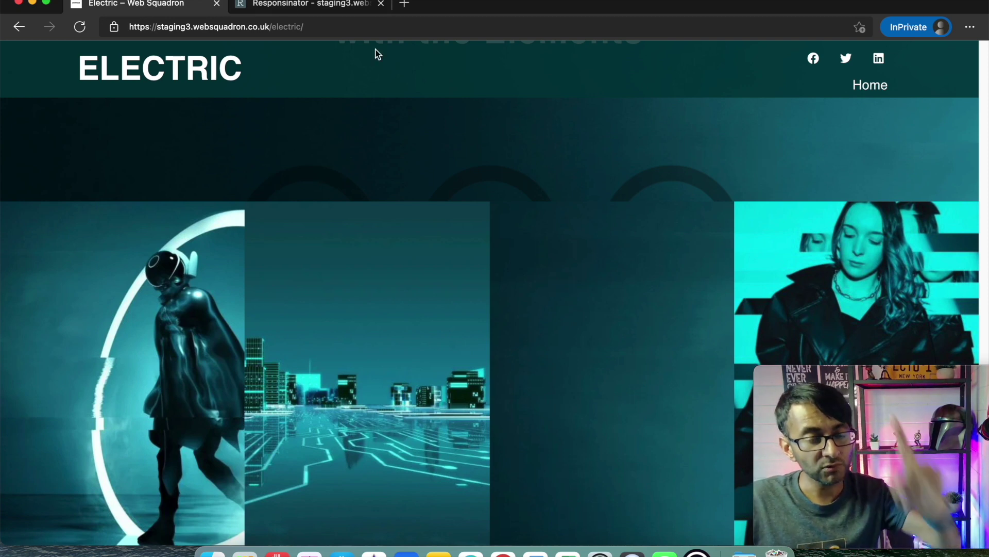
scroll(428, 244, "up", 3)
scroll(551, 295, "up", 10)
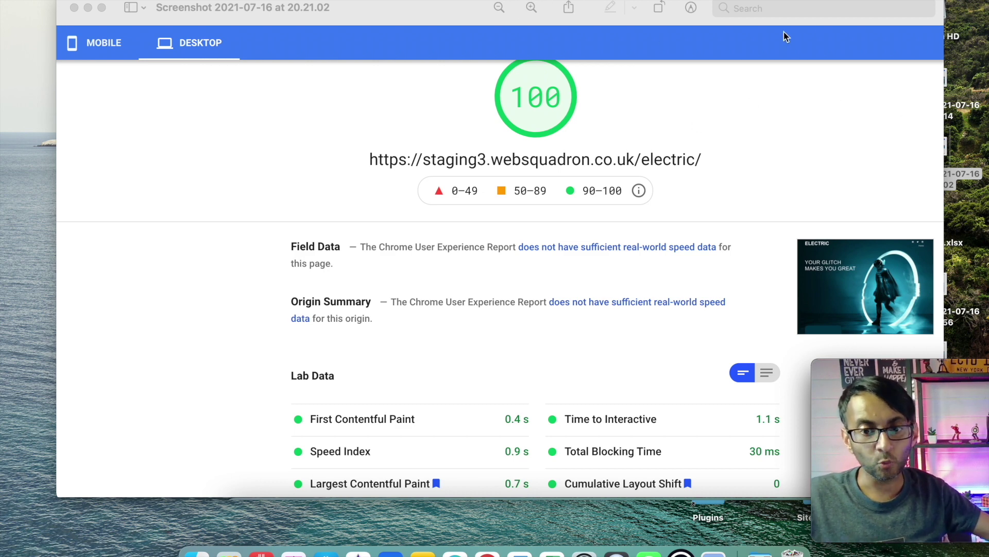
Step: Compare the desktop and mobile page speed screenshots, opening Screenshot 2021-07-16 at 20.21.14 for mobile and closing it after review
left_click_drag(472, 10, 442, 10)
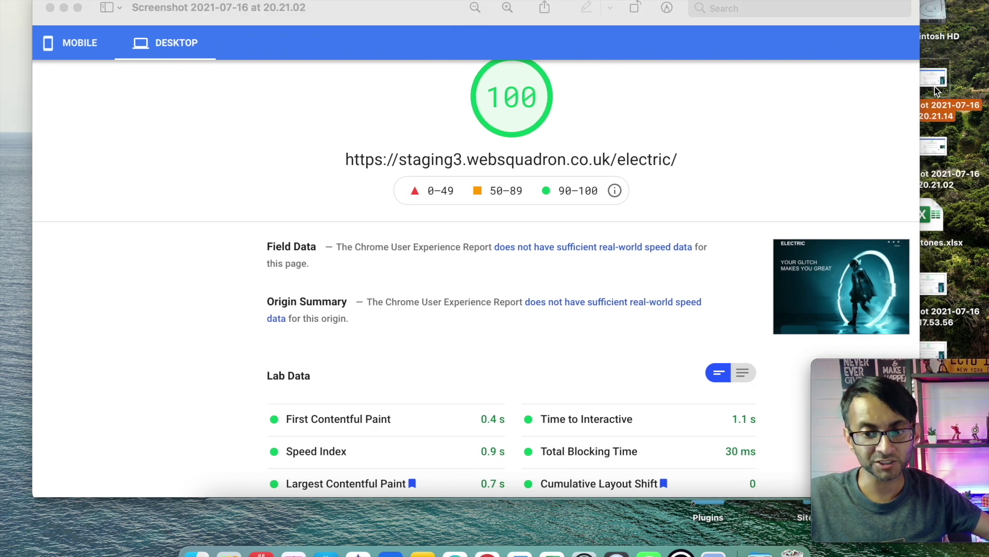
double_click(934, 87)
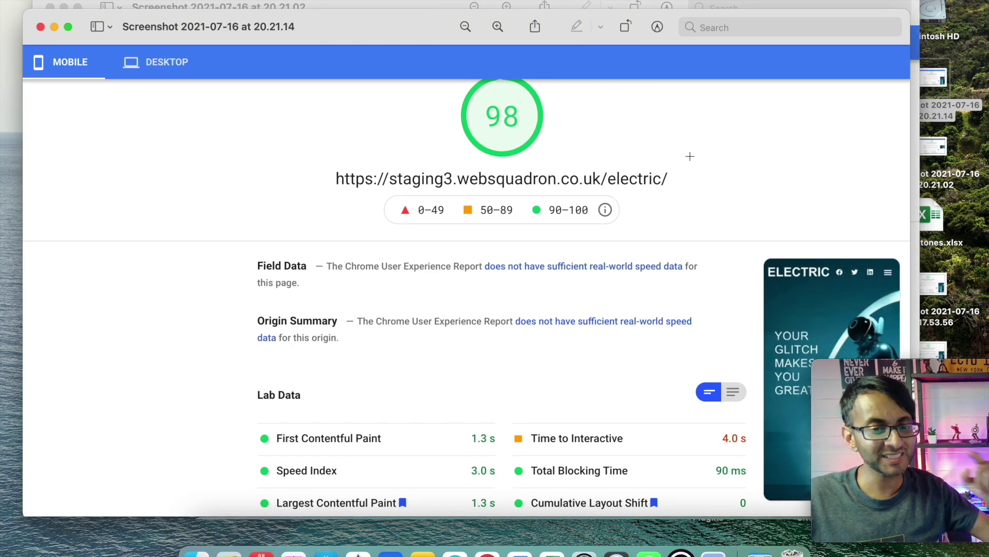
left_click_drag(404, 39, 365, 16)
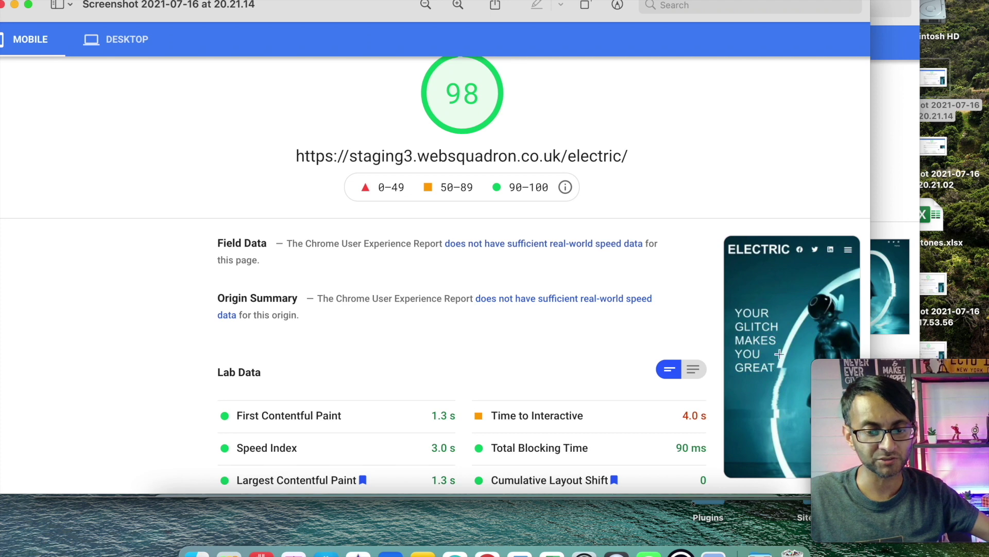
left_click_drag(379, 22, 465, 22)
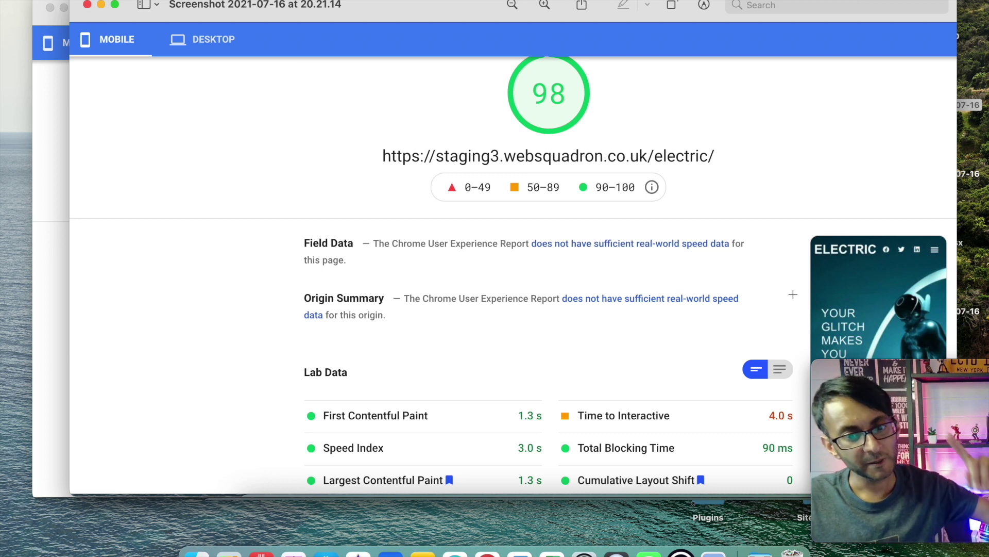
left_click(86, 6)
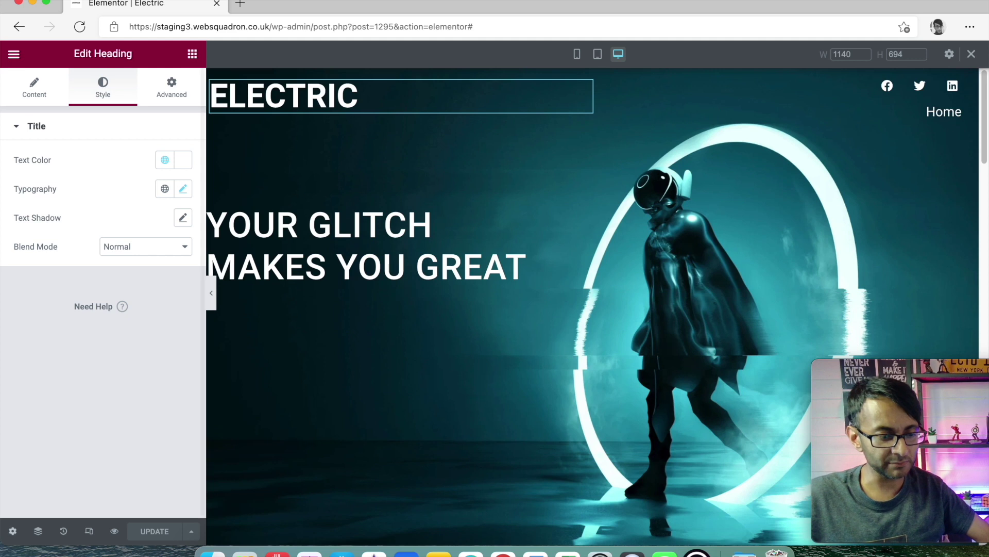
Step: Open the Navigator in Elementor, place it beside the page preview, collapse the Header section and select it
left_click(48, 527)
left_click_drag(895, 118, 165, 238)
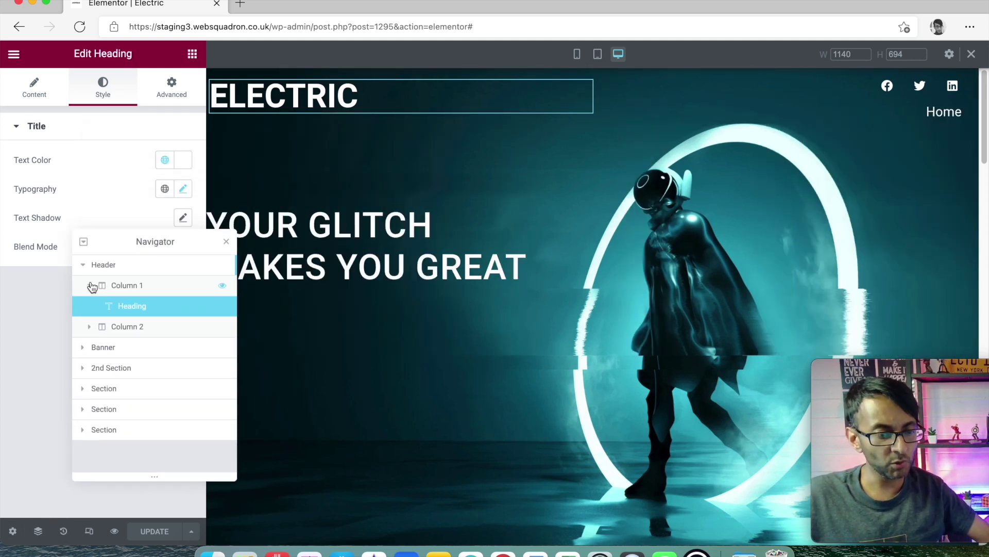
left_click(84, 265)
left_click(150, 264)
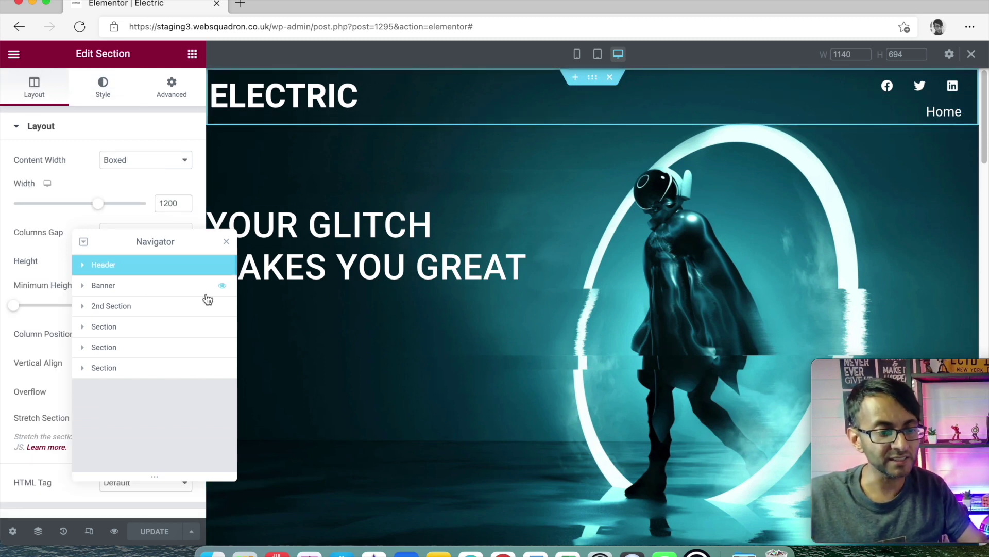
Step: Expand the Header section's columns in the Navigator and inspect the Heading widget and Column 2 with its social icons and menu
left_click(84, 269)
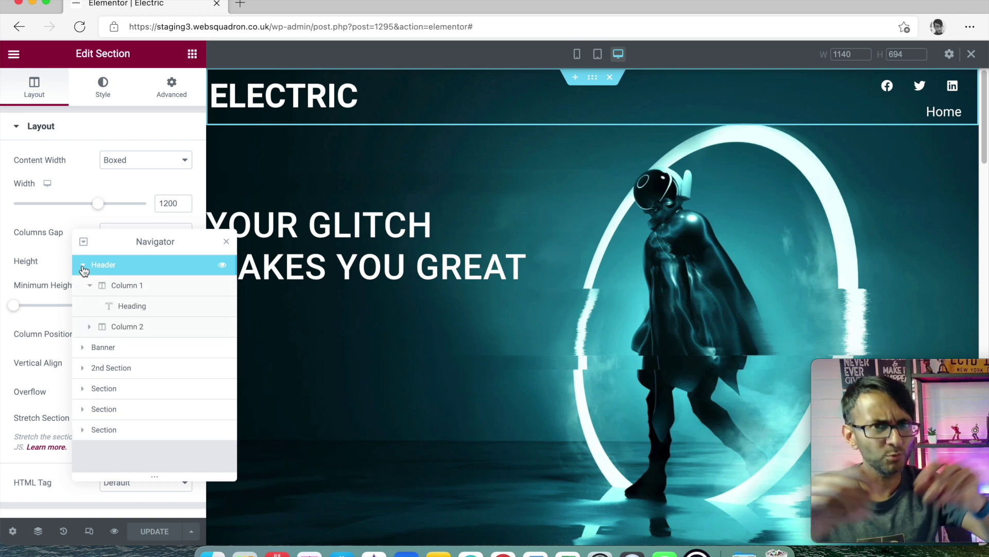
left_click(105, 308)
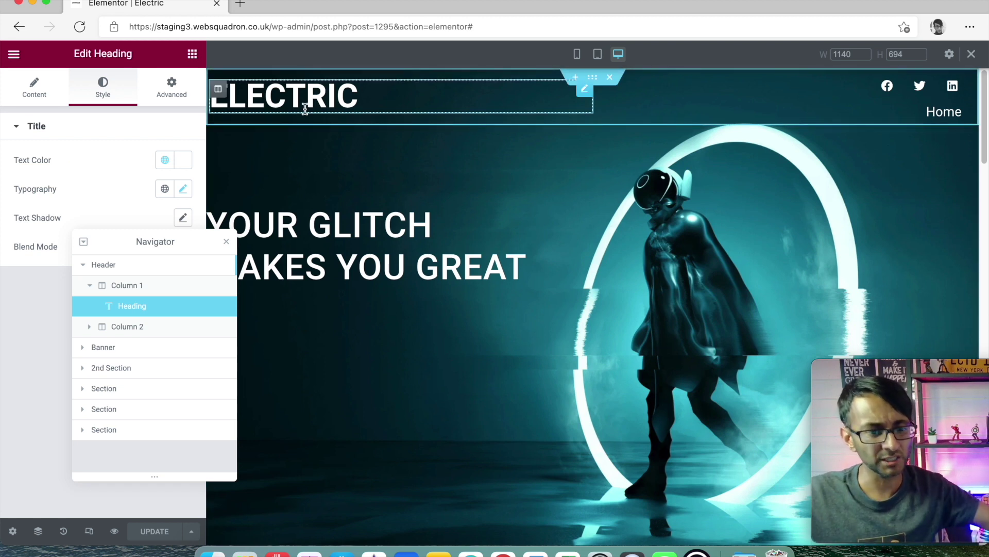
left_click(90, 328)
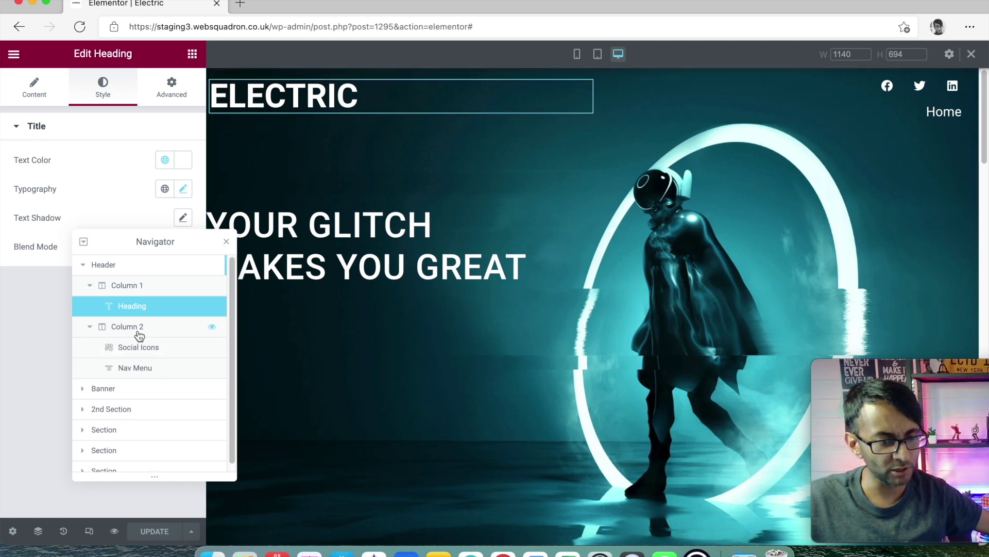
left_click(138, 333)
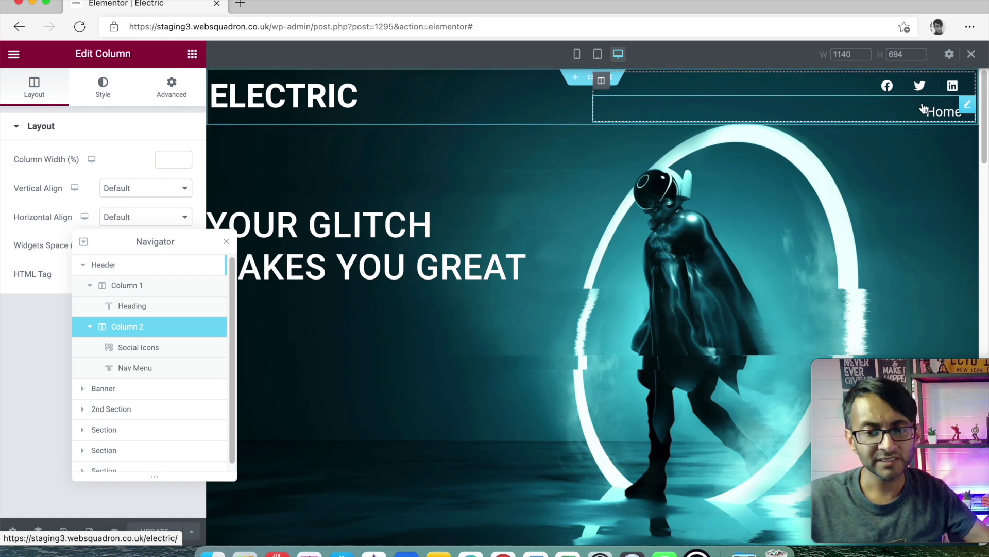
Step: Set the right margin of the header's Social Icons widget to -6 px and update the page
left_click(146, 347)
left_click(175, 92)
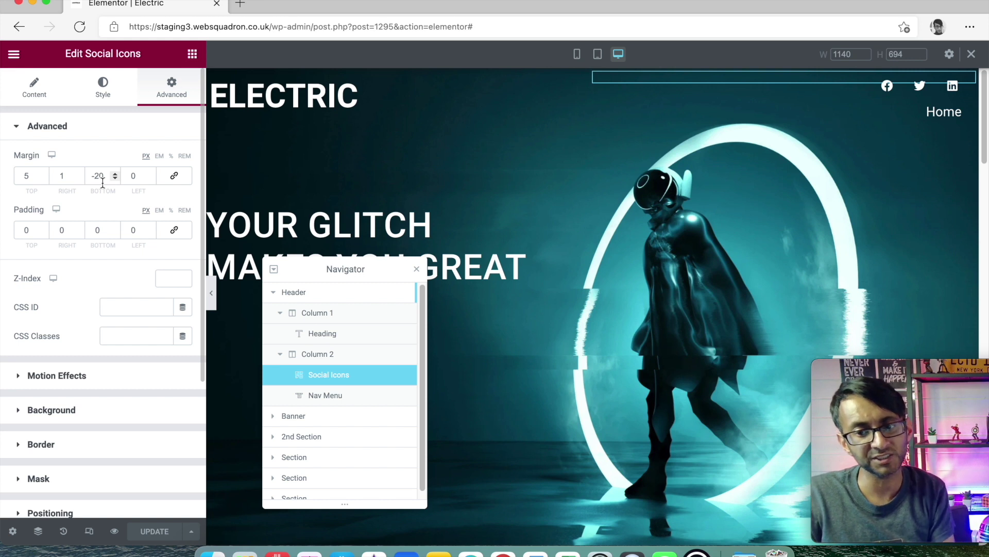
left_click(78, 179)
left_click(79, 179)
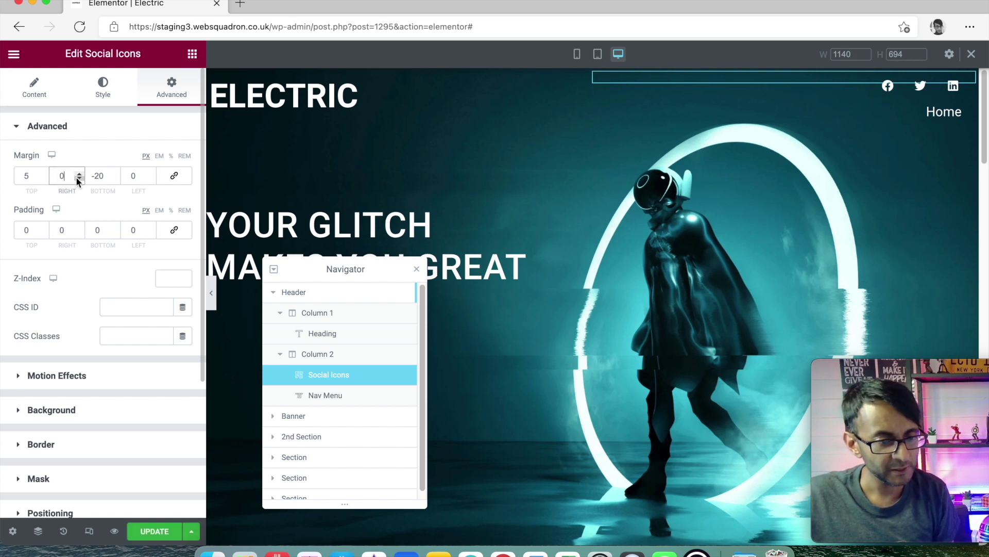
left_click(78, 178)
left_click(78, 179)
left_click(79, 179)
left_click(78, 178)
left_click(78, 179)
left_click(78, 179)
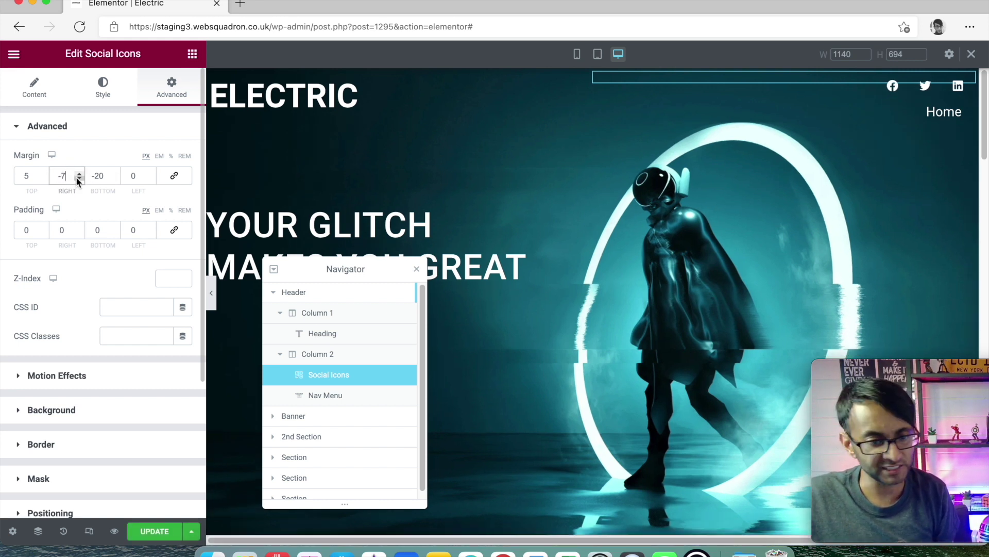
left_click(79, 173)
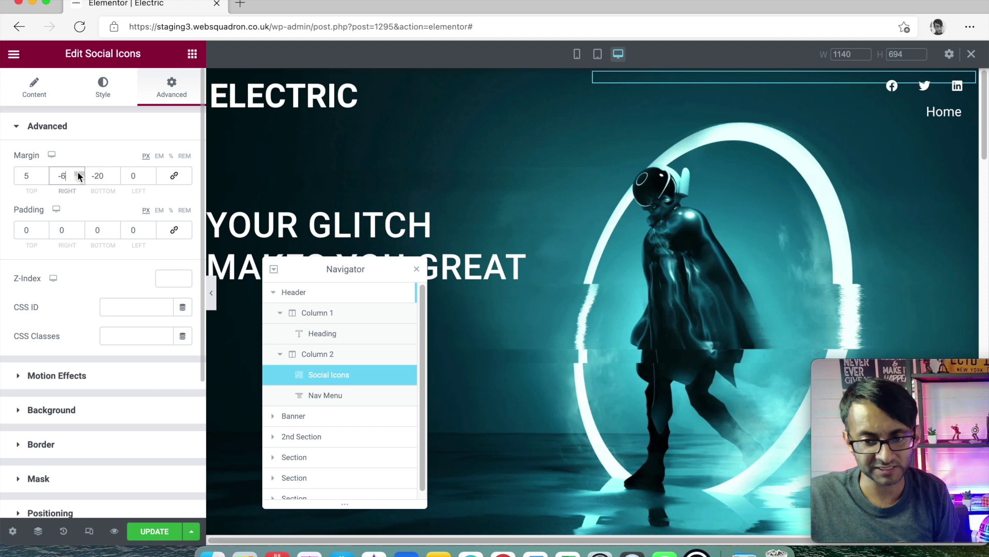
left_click(157, 535)
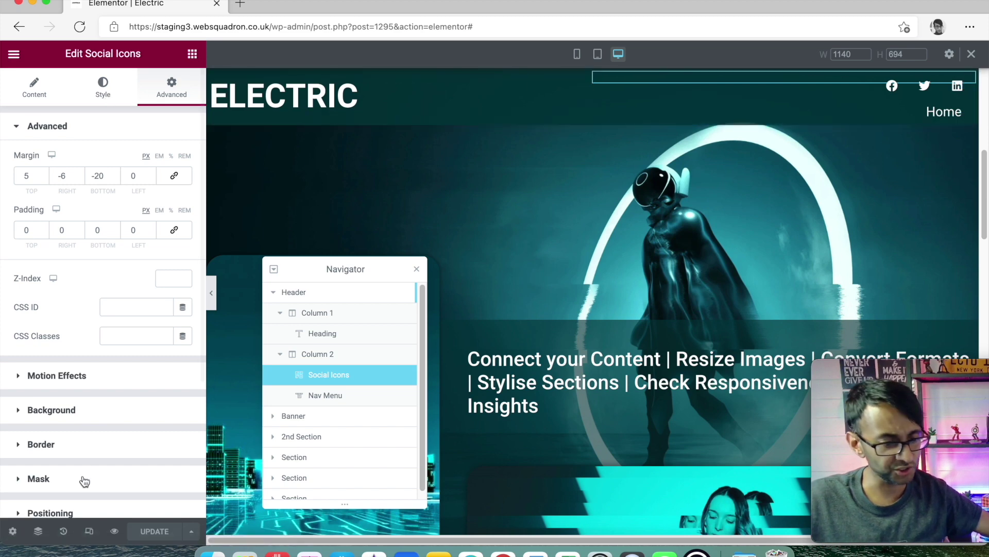
Step: Open the Header section's Custom CSS and copy the .elementor-sticky--effects.stickyheadersection background-color rule
left_click(317, 296)
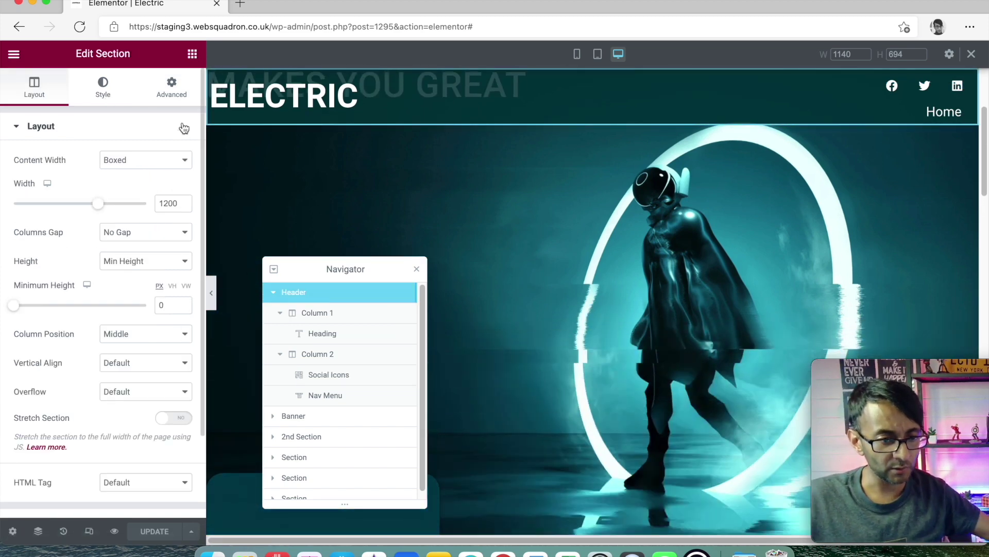
left_click(172, 87)
left_click(122, 469)
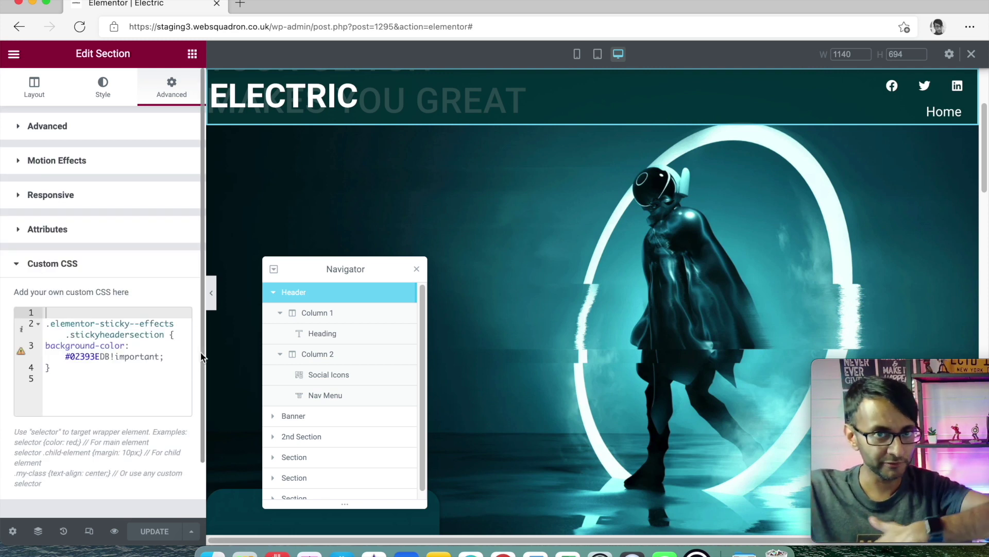
left_click(106, 386)
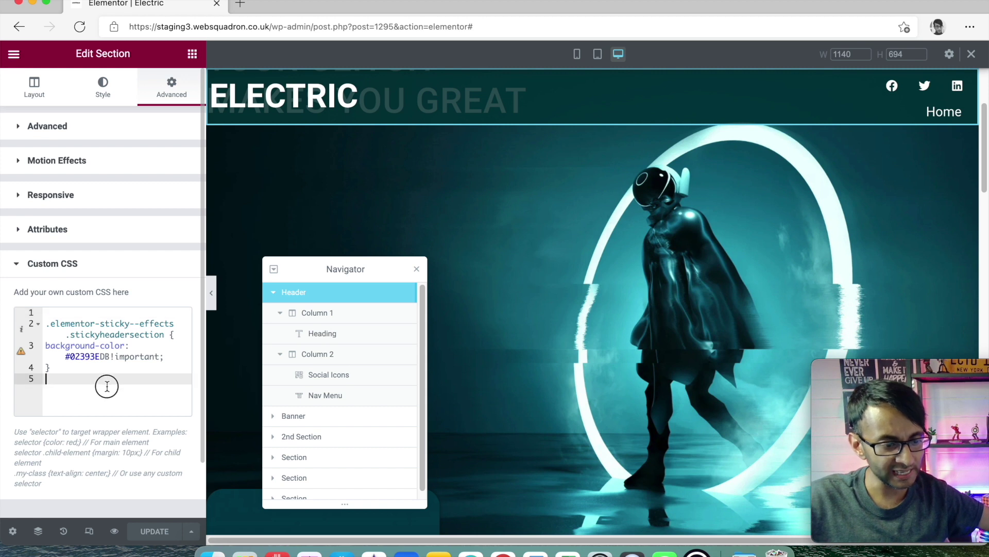
left_click_drag(107, 386, 33, 320)
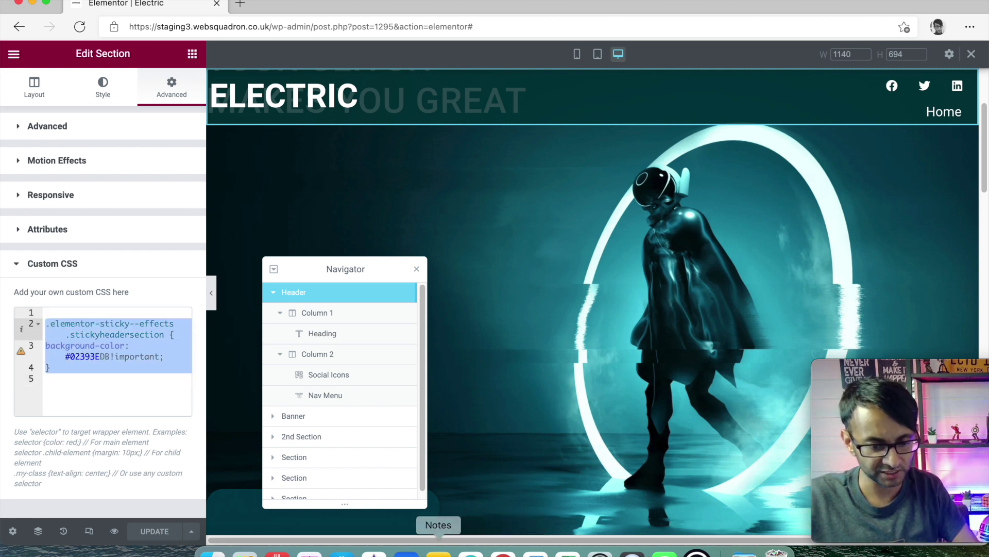
Step: Switch to Notes, paste the copied sticky header CSS into a new note and format it in the Title style
left_click(439, 549)
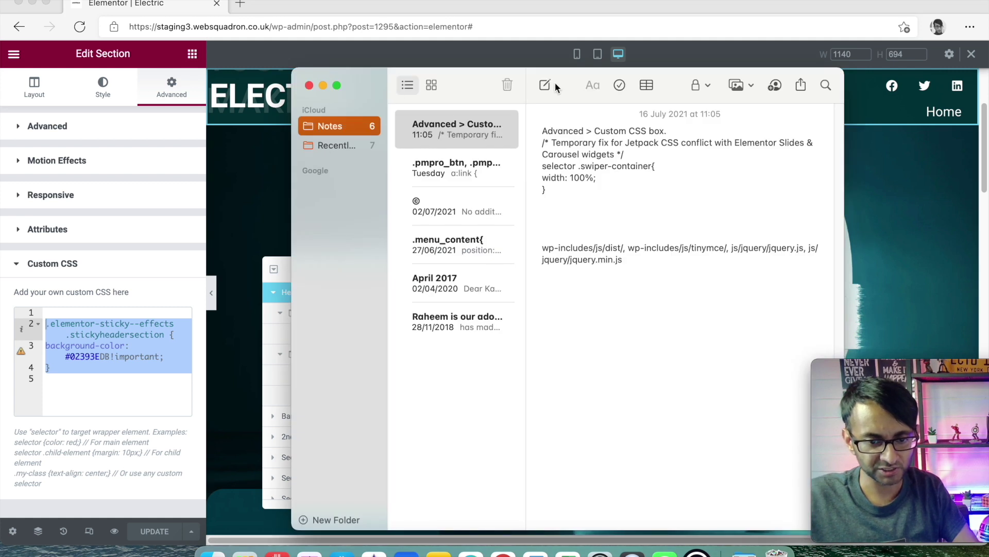
left_click(547, 85)
type(".elementor-sticky--effects.stickyheadersection { background-color: #02393EDB!important; }")
key("super+a")
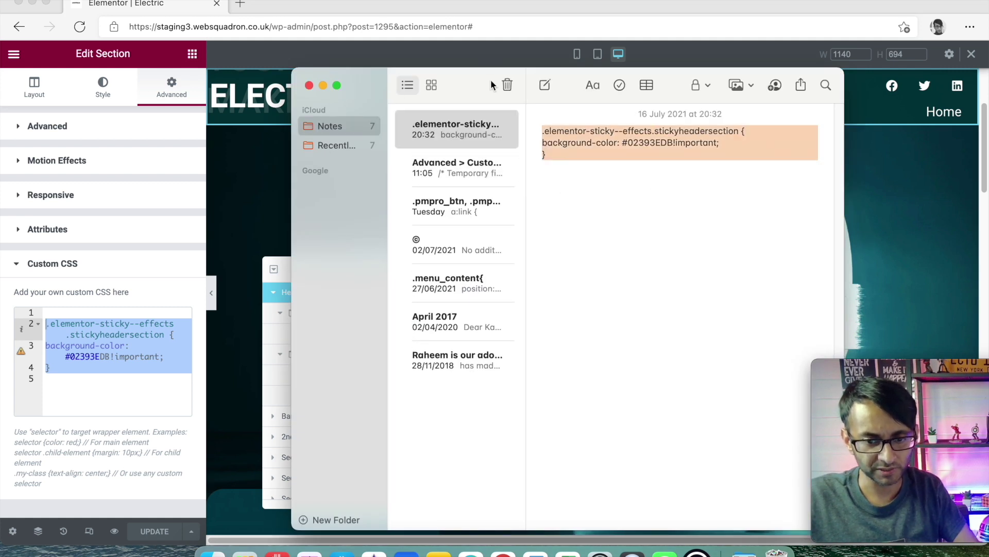
left_click(592, 85)
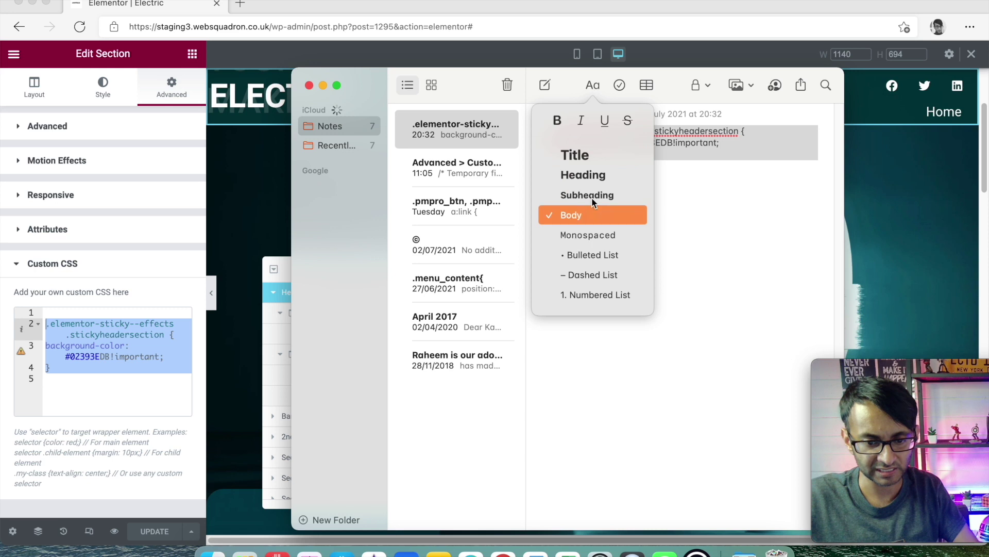
left_click(575, 155)
left_click(666, 241)
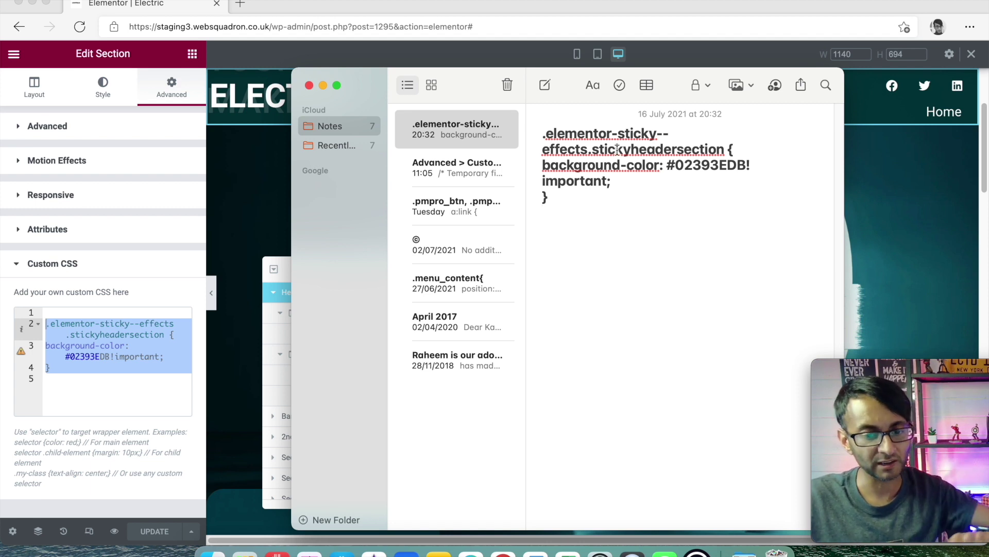
Step: Review the stickyheadersection class name, the background-color line and the hex code in the note, and close Notes
left_click_drag(592, 150, 725, 148)
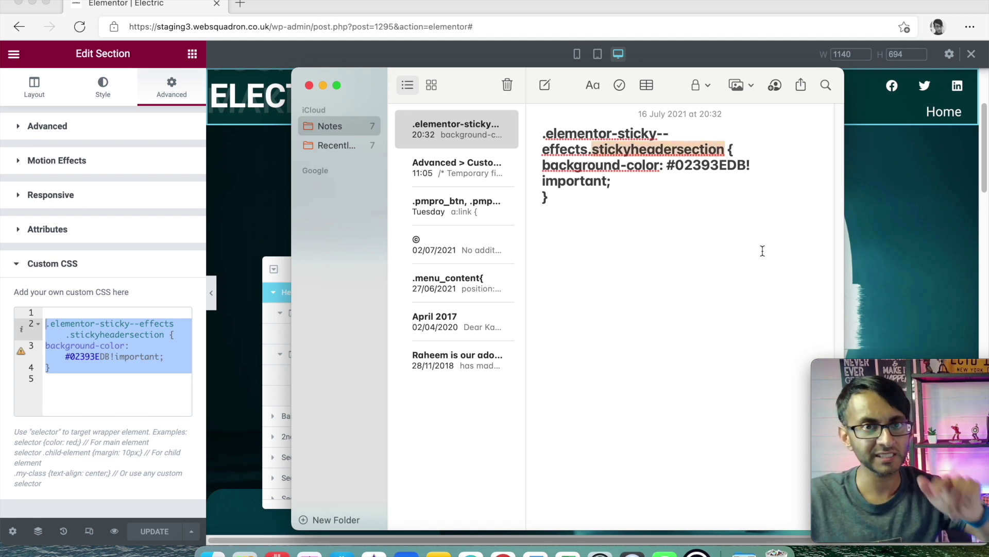
left_click(760, 253)
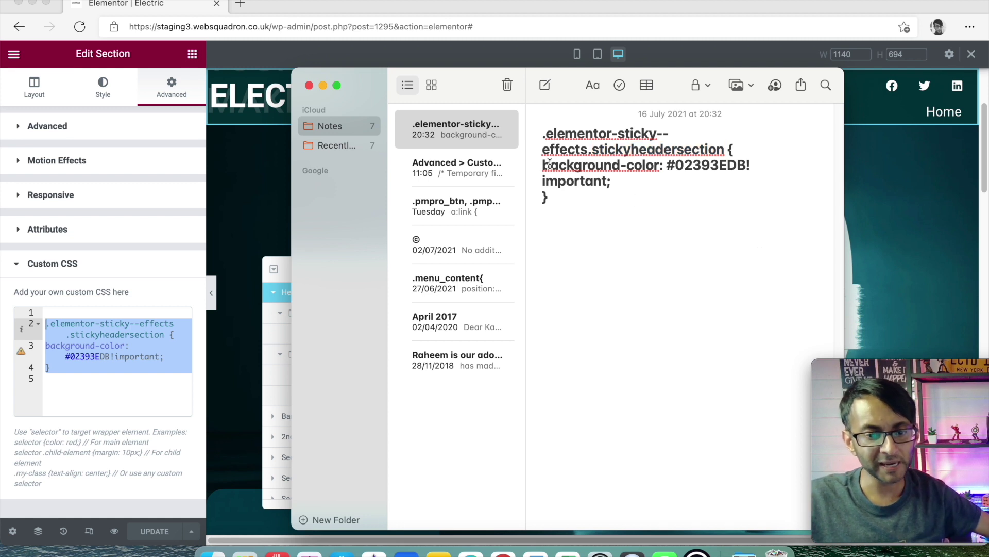
left_click_drag(536, 166, 735, 174)
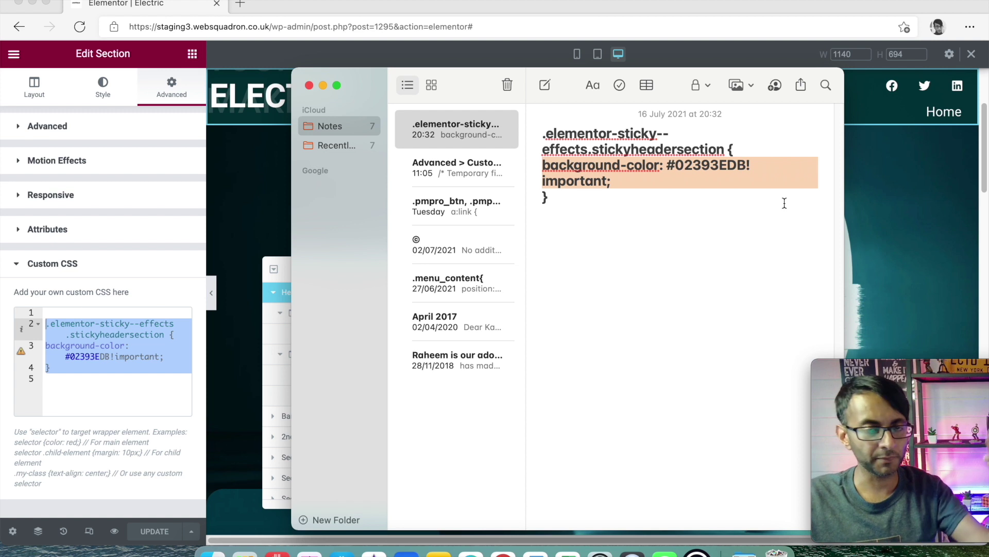
left_click(691, 280)
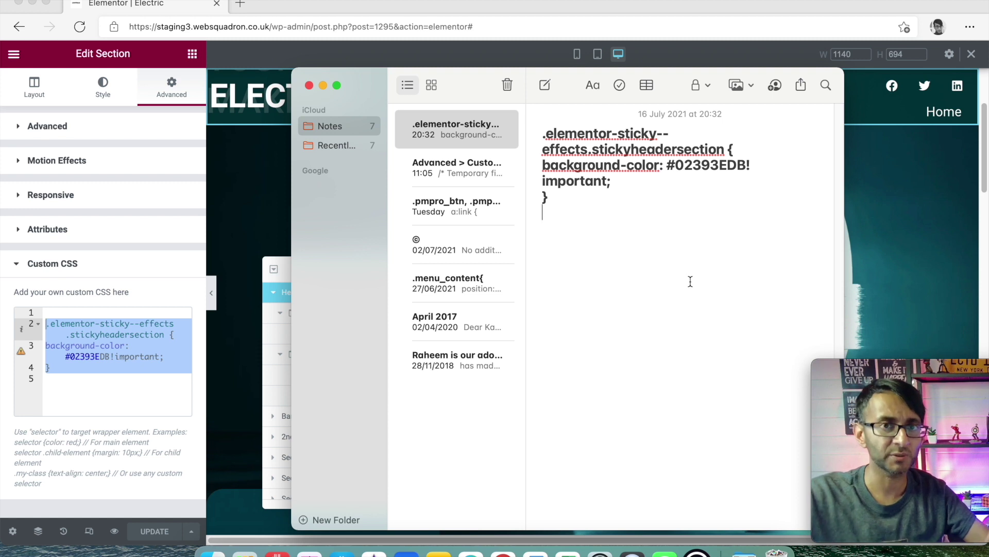
double_click(702, 160)
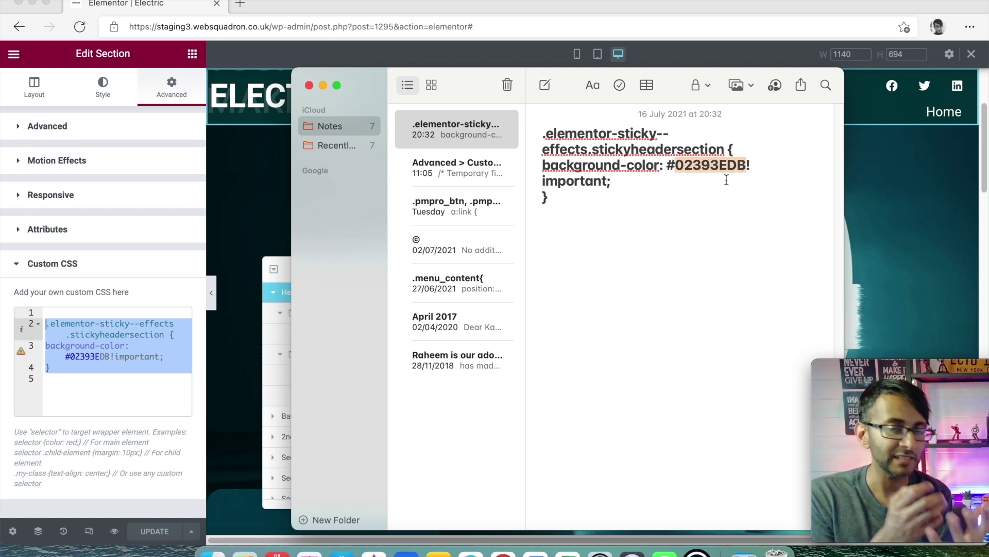
double_click(644, 149)
left_click_drag(728, 149, 595, 148)
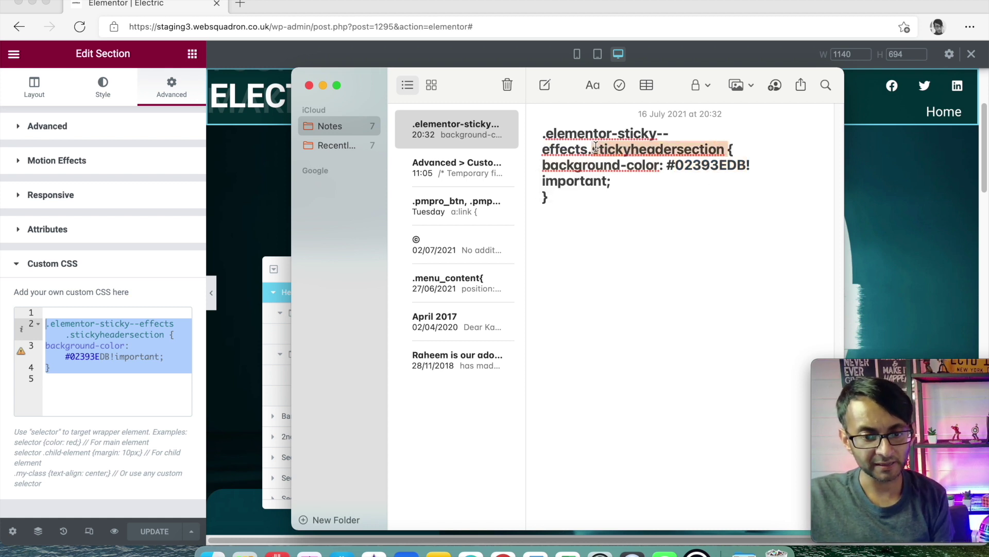
left_click(310, 84)
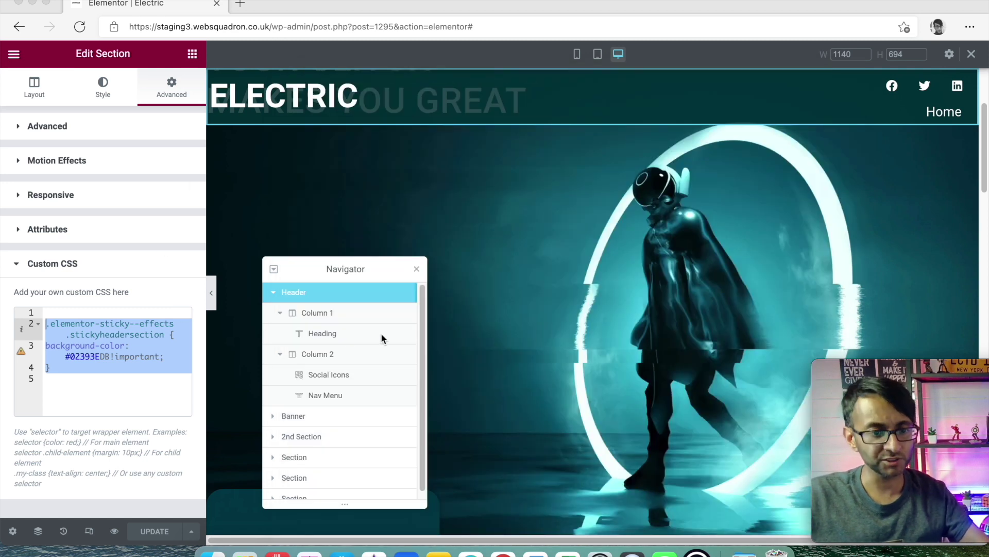
Step: Compare the Header section's CSS Classes entry with the stickyheadersection class used in its Custom CSS
left_click(125, 132)
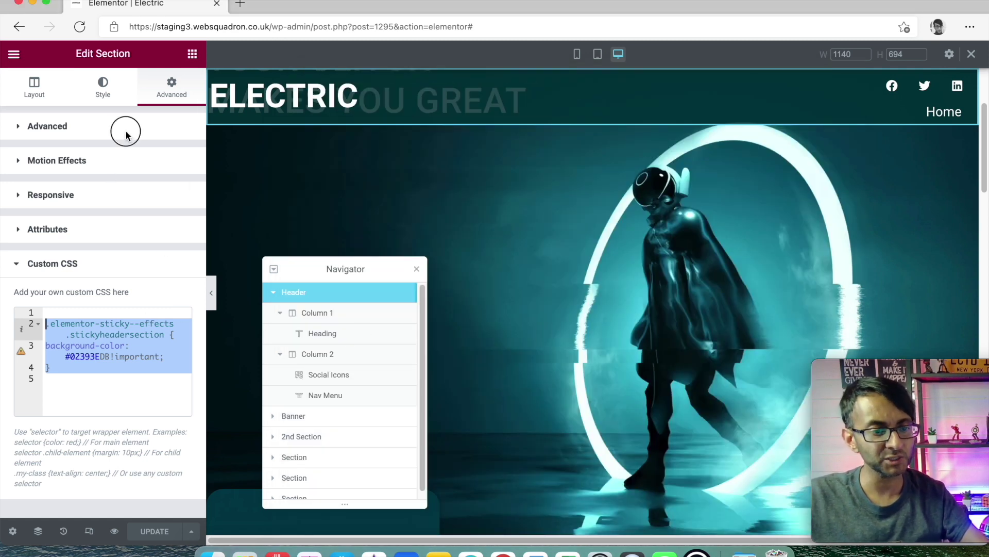
double_click(128, 326)
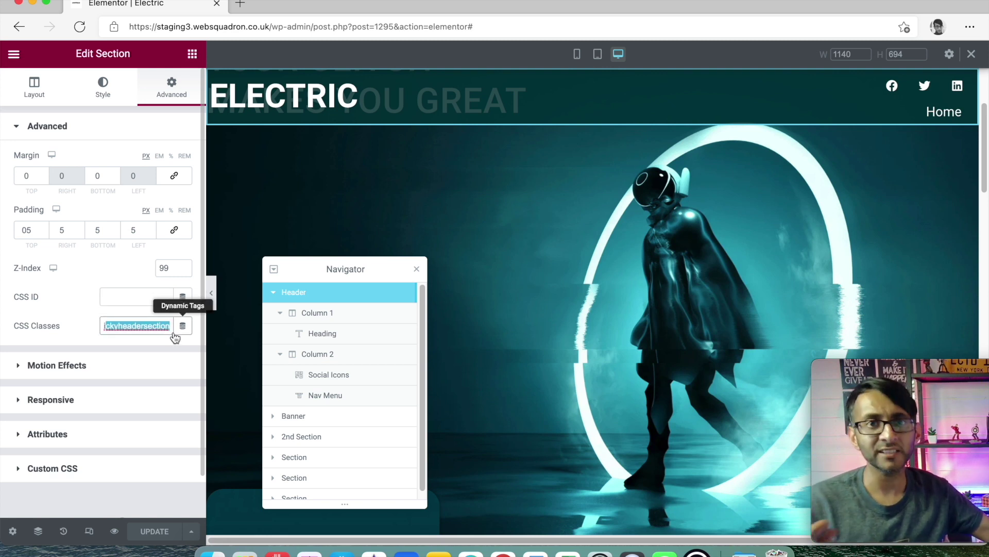
left_click(91, 470)
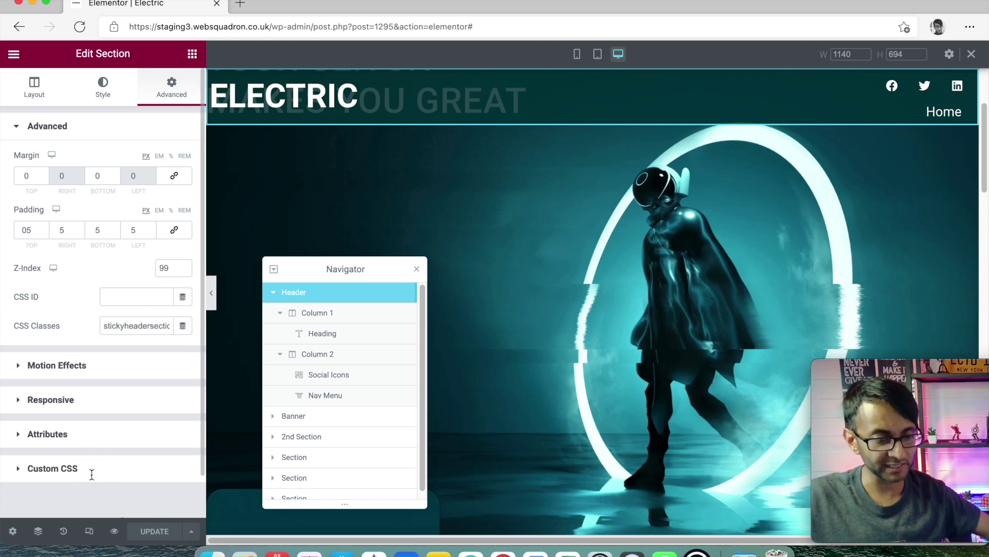
double_click(129, 335)
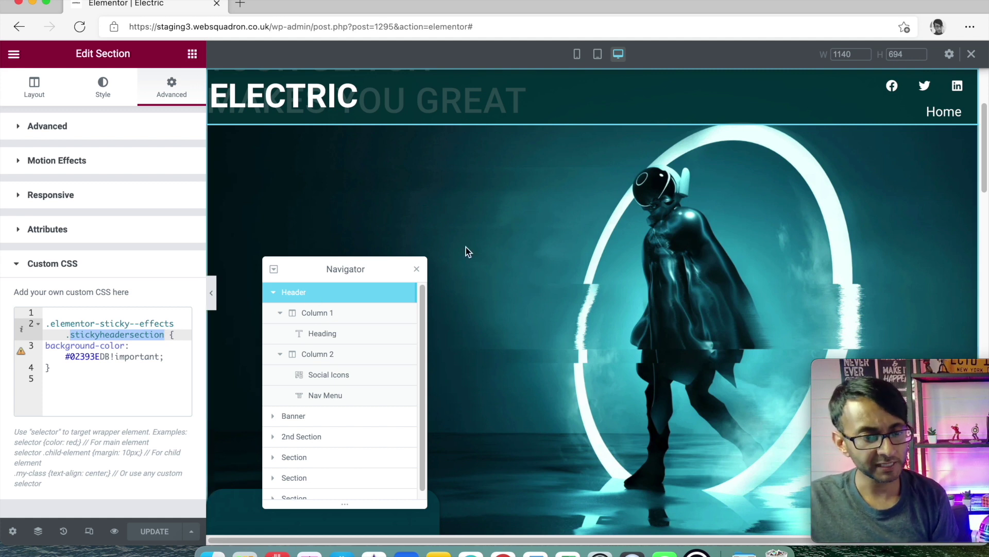
left_click(134, 368)
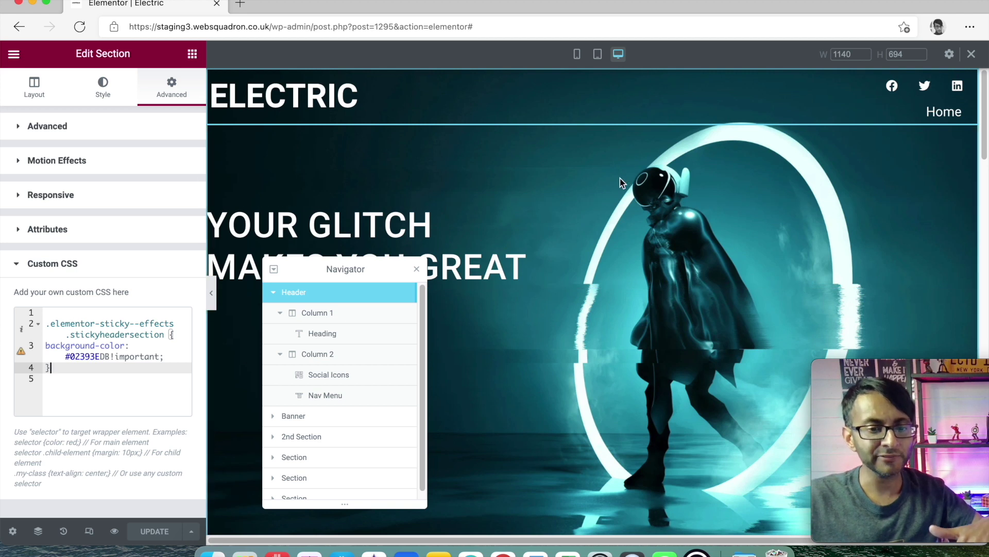
left_click(124, 378)
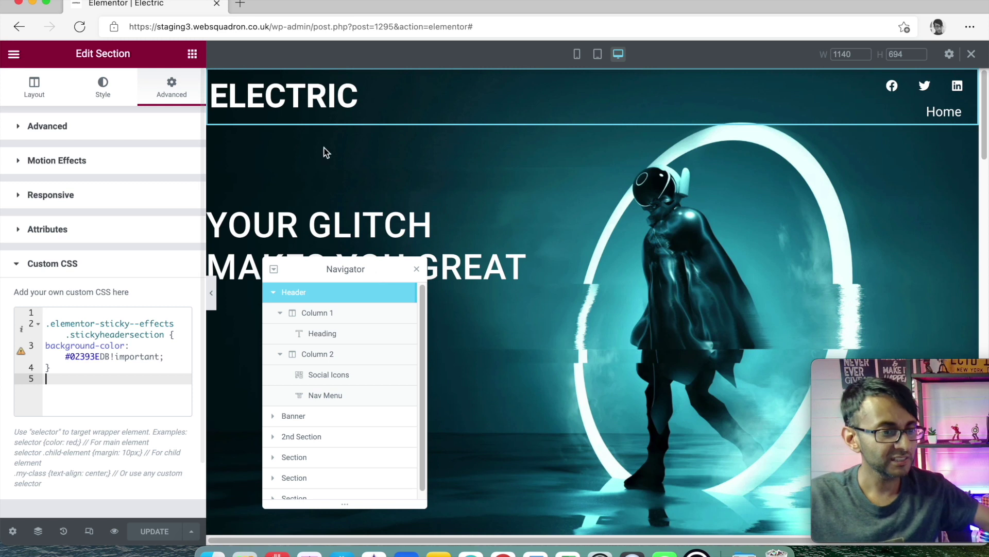
Step: Open the Header section's Motion Effects, try Sticky set to None and restore it to Top
left_click(102, 160)
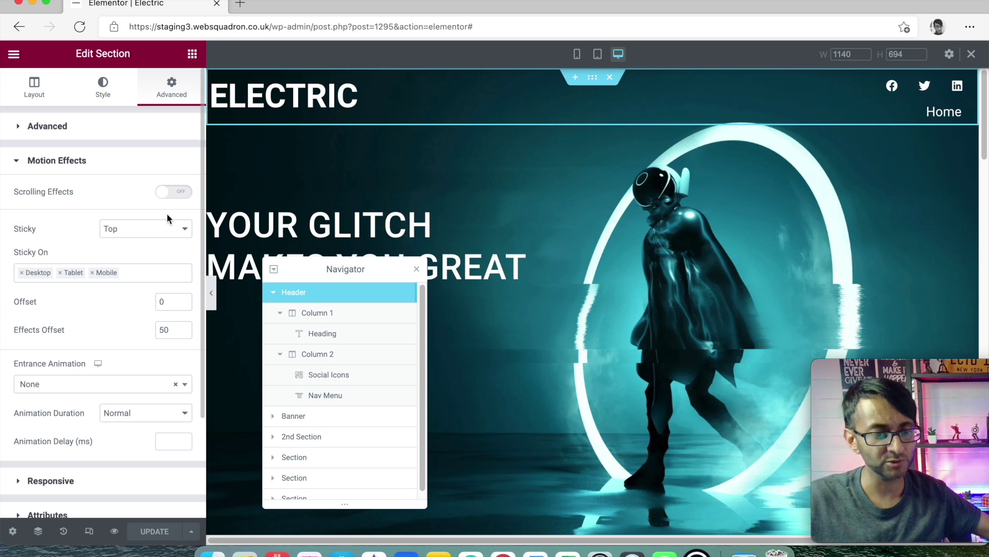
left_click(148, 228)
left_click(149, 246)
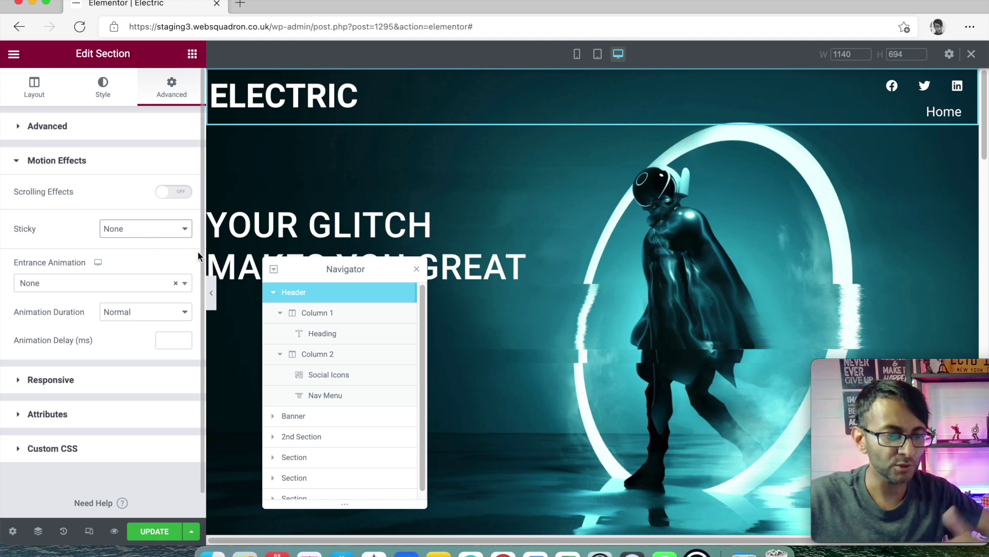
left_click(153, 233)
left_click(148, 255)
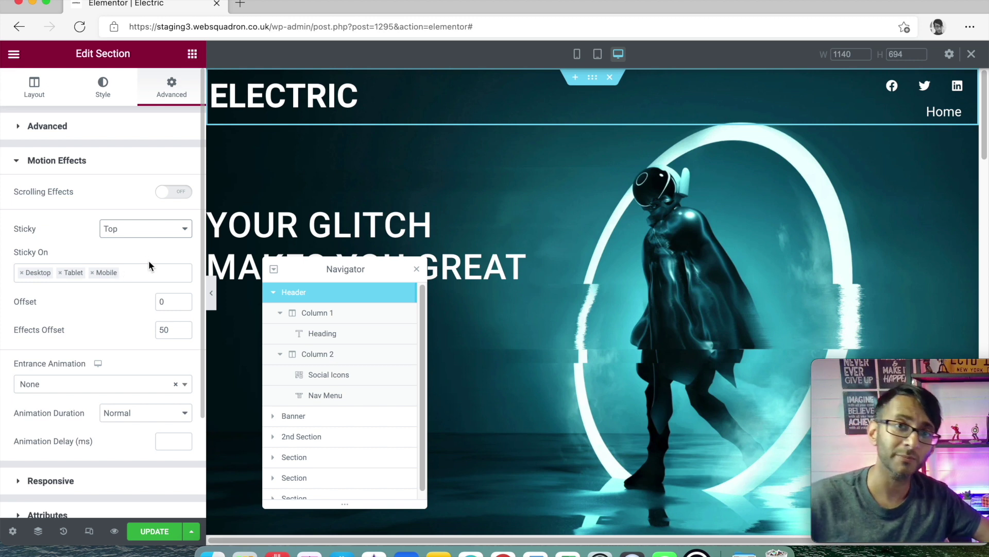
Step: Try an Effects Offset of 0 for the sticky Header section, set it to 500 instead and update the page
double_click(173, 334)
type("0")
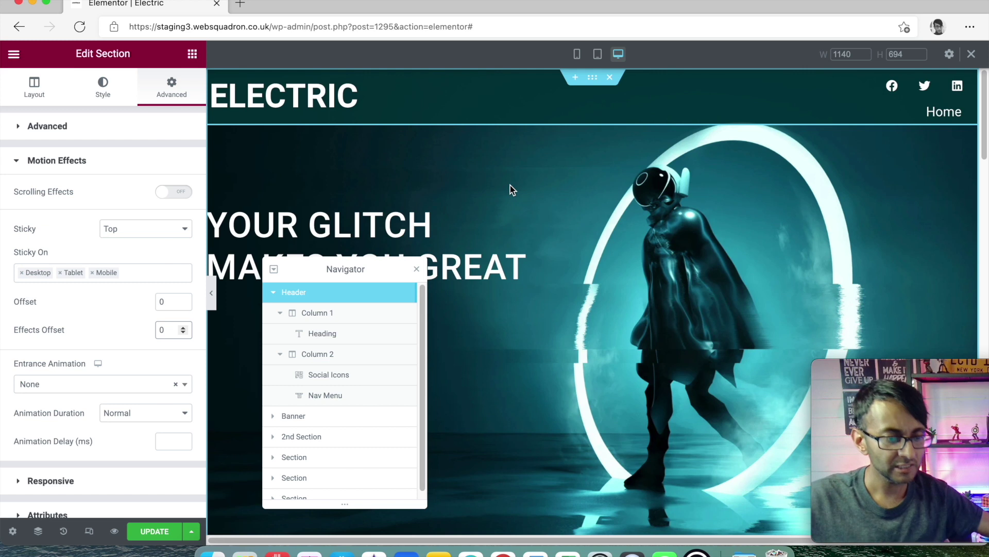
double_click(159, 331)
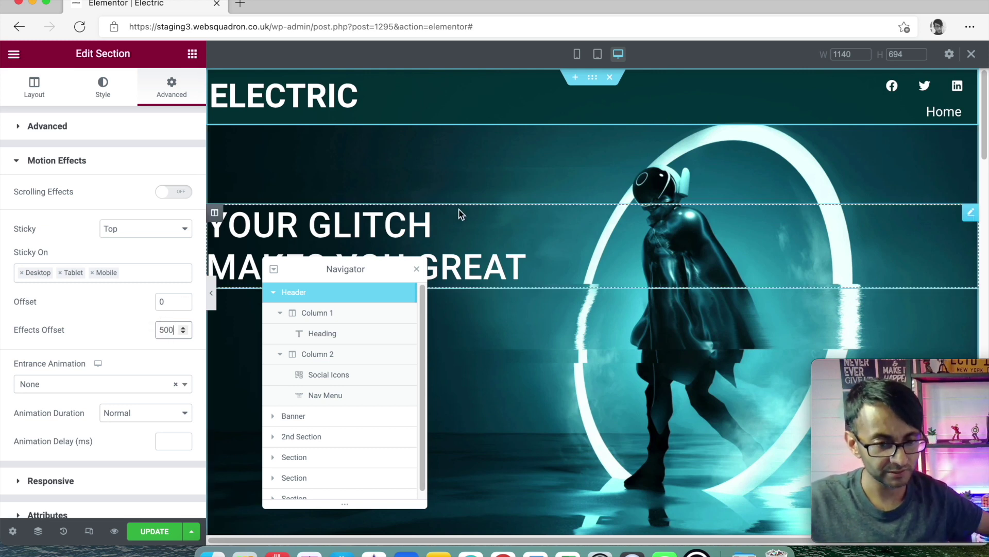
left_click(168, 530)
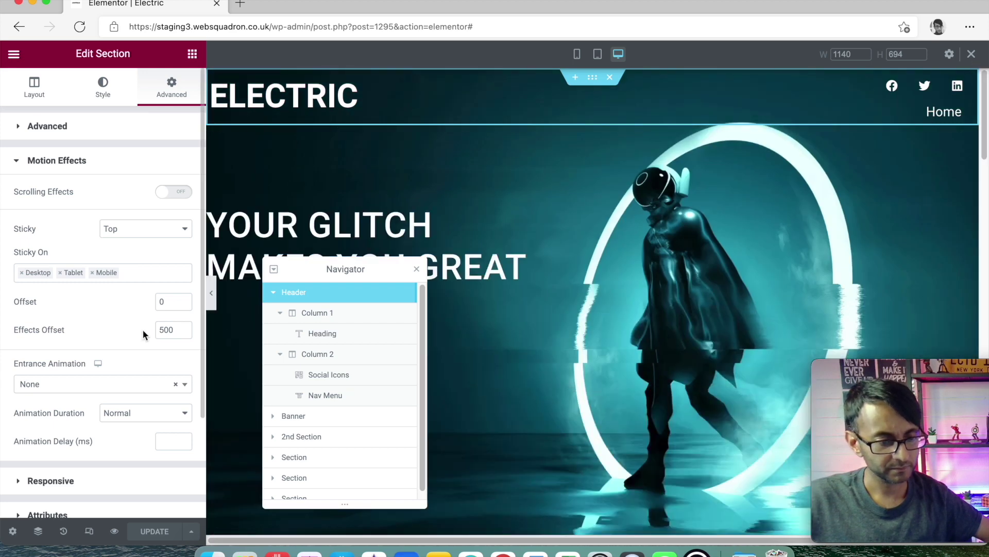
Step: Scroll the page preview to check how far down the sticky header's background effect starts with the 500 offset
double_click(166, 329)
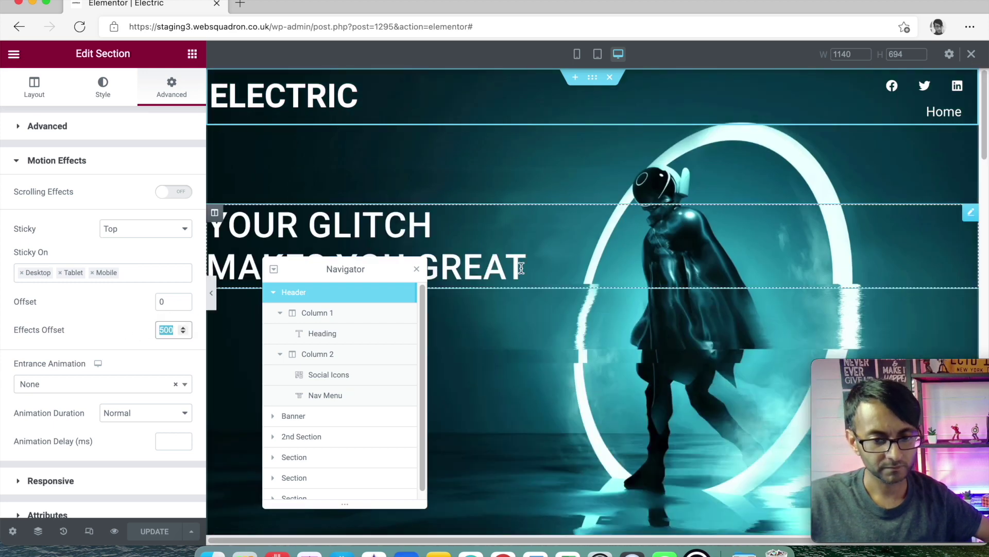
left_click(527, 197)
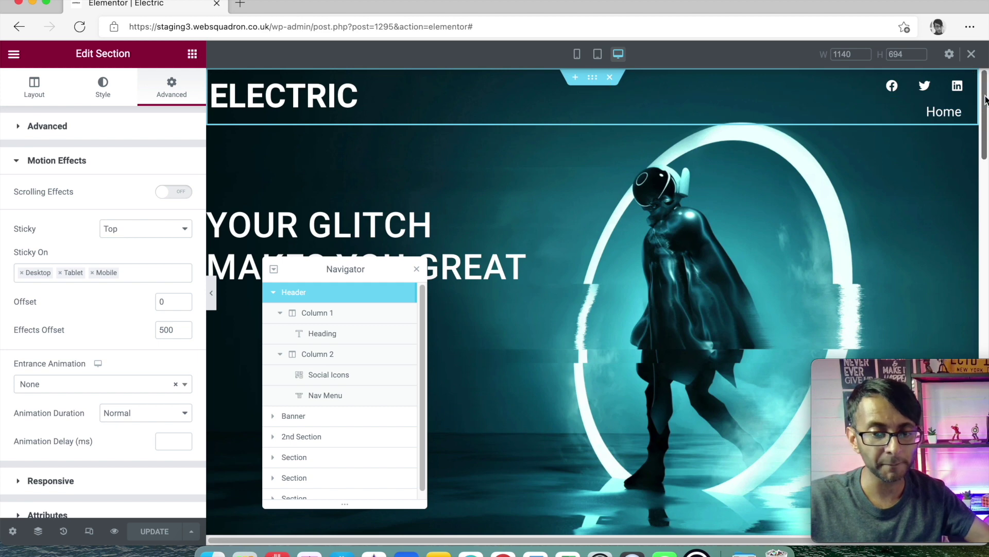
mouse_move(985, 98)
left_mouse_down()
mouse_move(985, 195)
mouse_move(982, 99)
left_mouse_up()
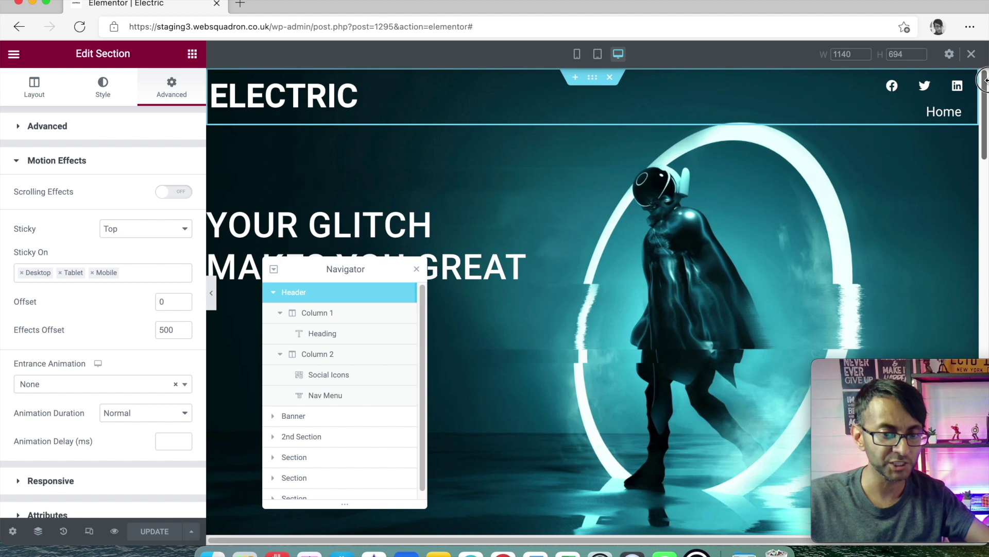
Step: Set the sticky Header section's Effects Offset to 50, update the page and check the header's background effect by scrolling the preview
left_click(172, 331)
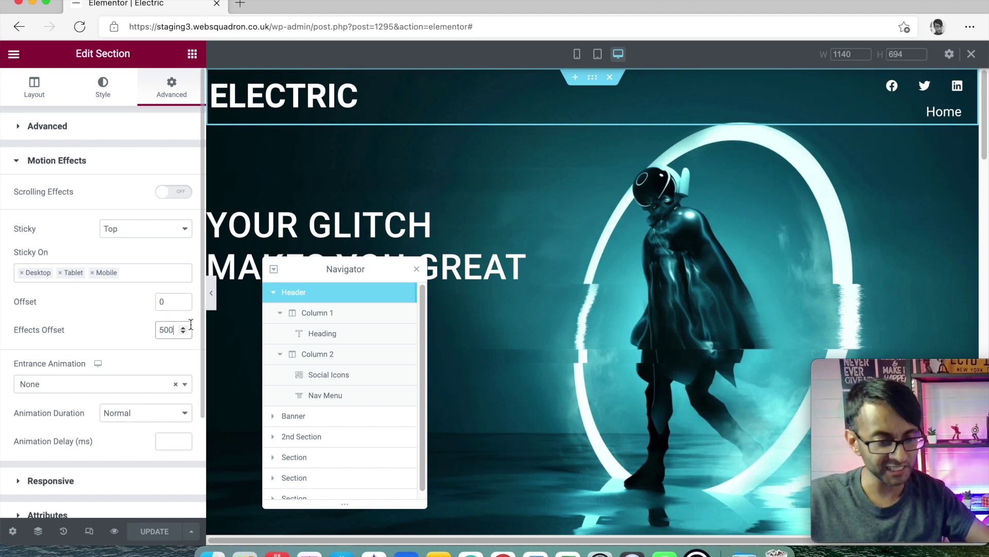
key("BackSpace")
left_click(155, 531)
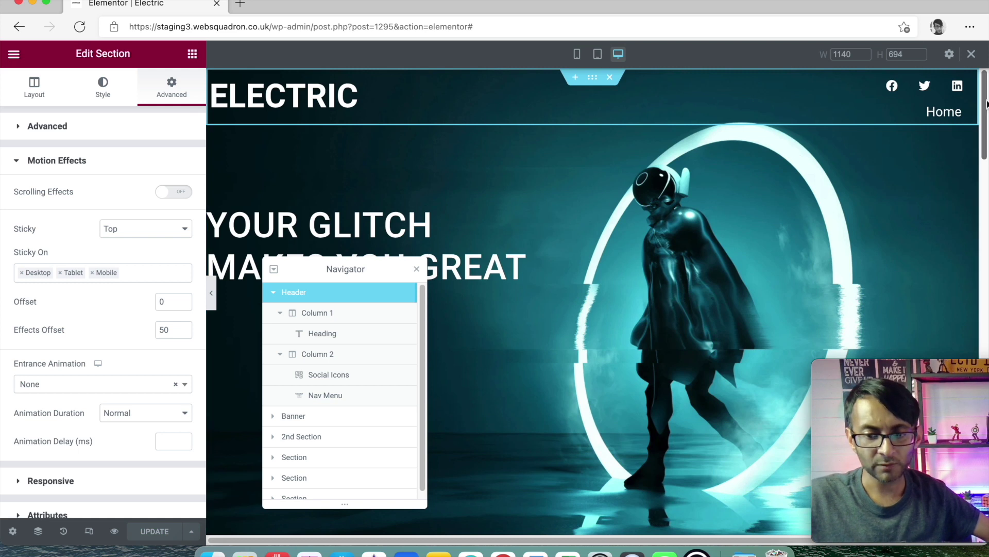
left_click_drag(984, 103, 986, 116)
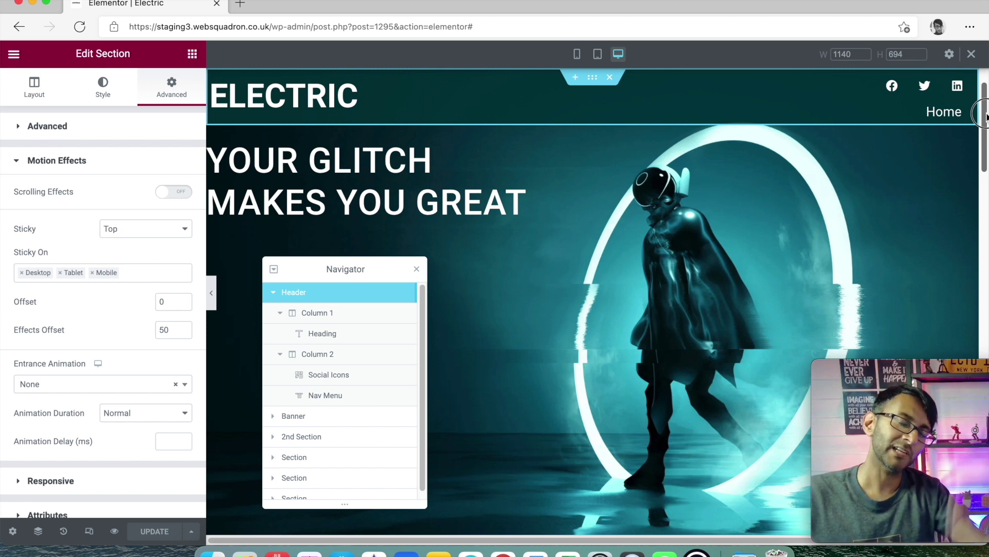
left_click_drag(985, 116, 985, 115)
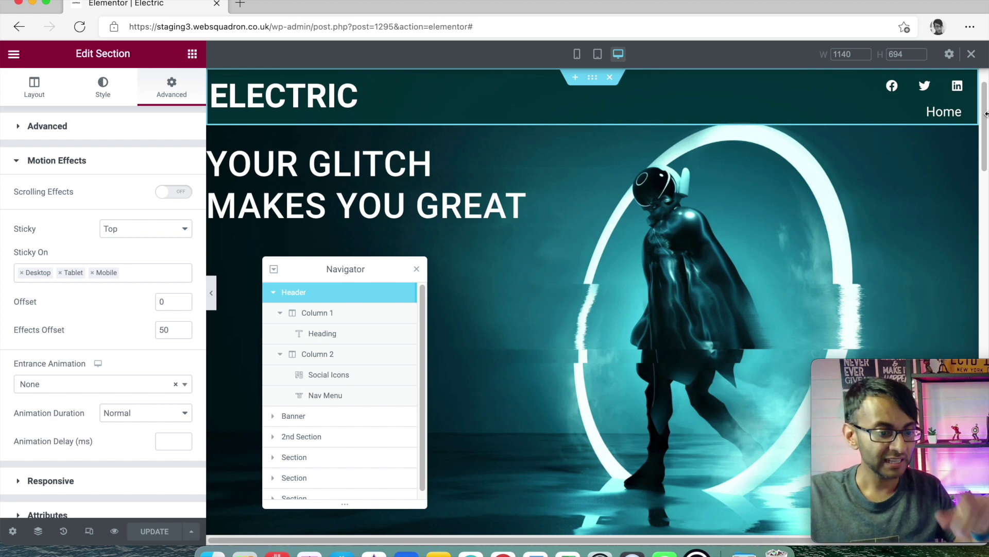
Step: Open the Header section's Custom CSS and examine the background-color rule for the stickyheadersection class
scroll(443, 395, "down", 2)
scroll(129, 415, "down", 4)
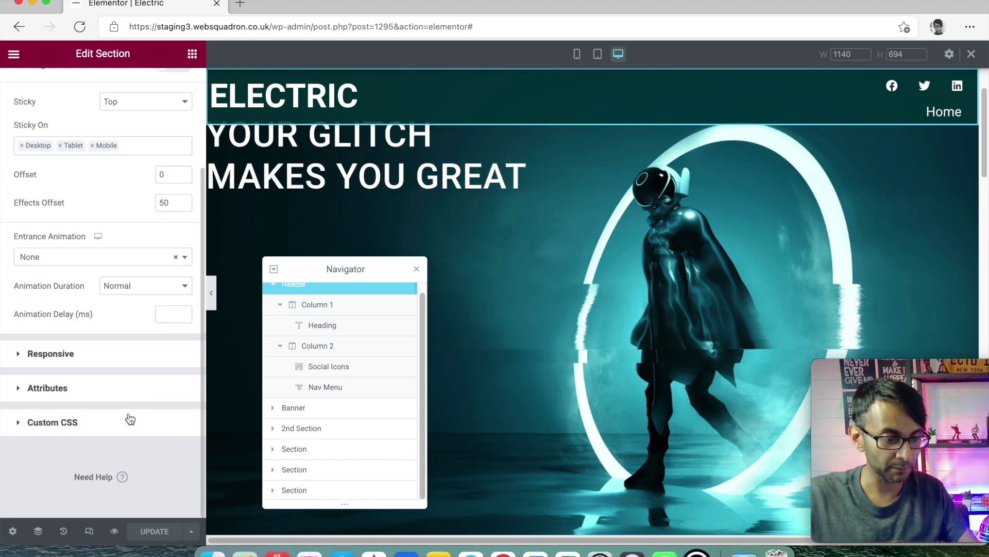
left_click(128, 418)
left_click(163, 368)
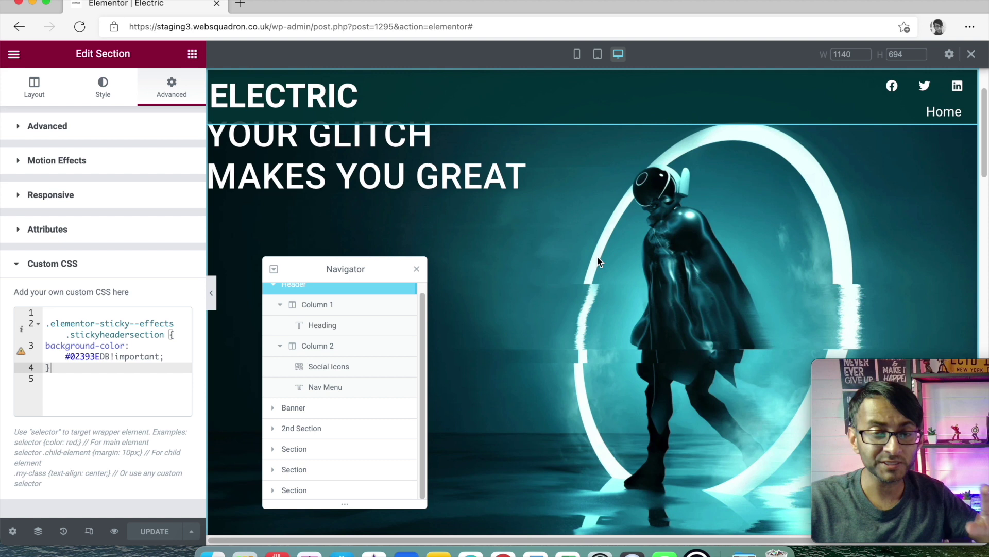
Step: Collapse the Header in the Navigator, expand the Banner section down to its heading and move the Navigator clear of the banner text
scroll(319, 301, "up", 1)
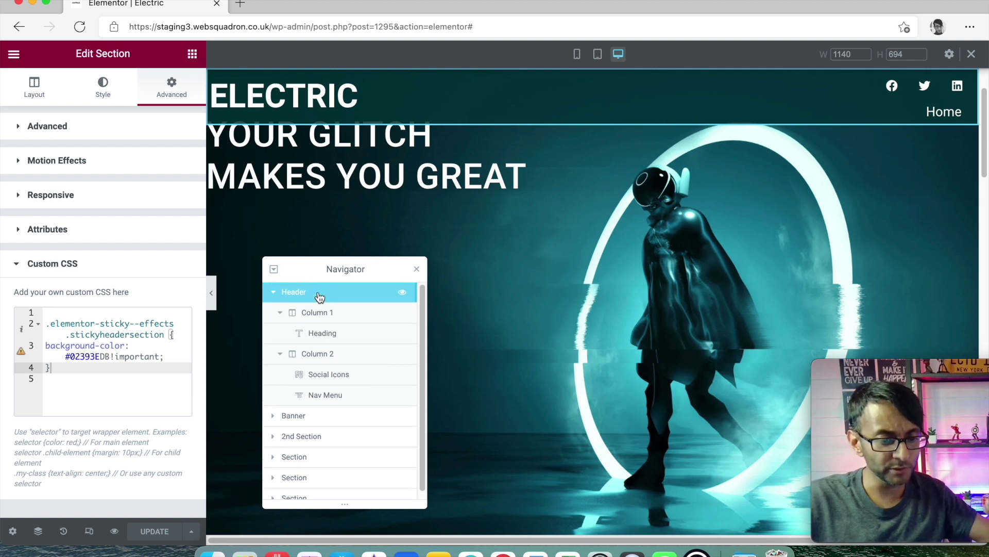
left_click(274, 294)
left_click(353, 319)
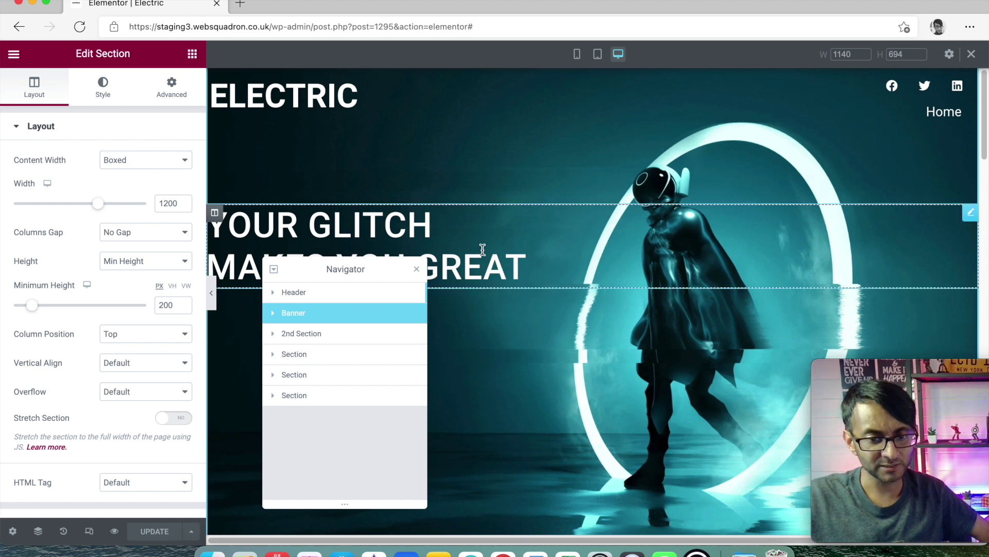
left_click(274, 314)
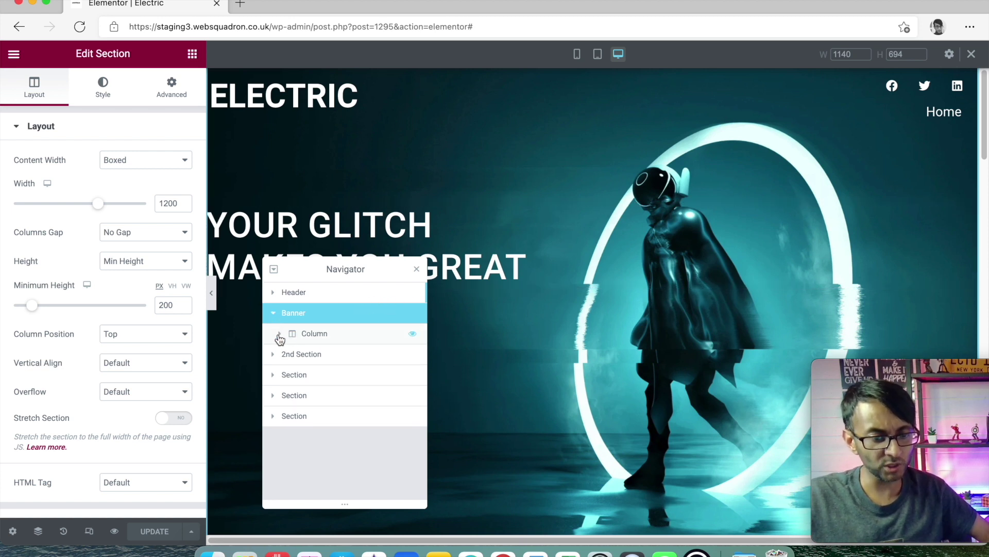
left_click(279, 334)
left_click_drag(397, 270, 913, 151)
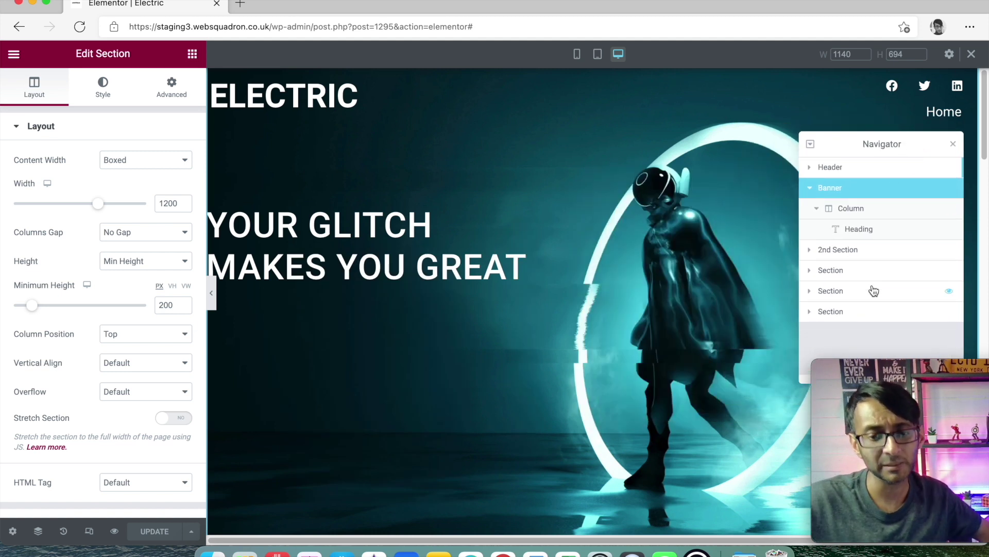
Step: Inspect the Advanced settings of the Banner's heading, its column and the Banner section itself
left_click(878, 236)
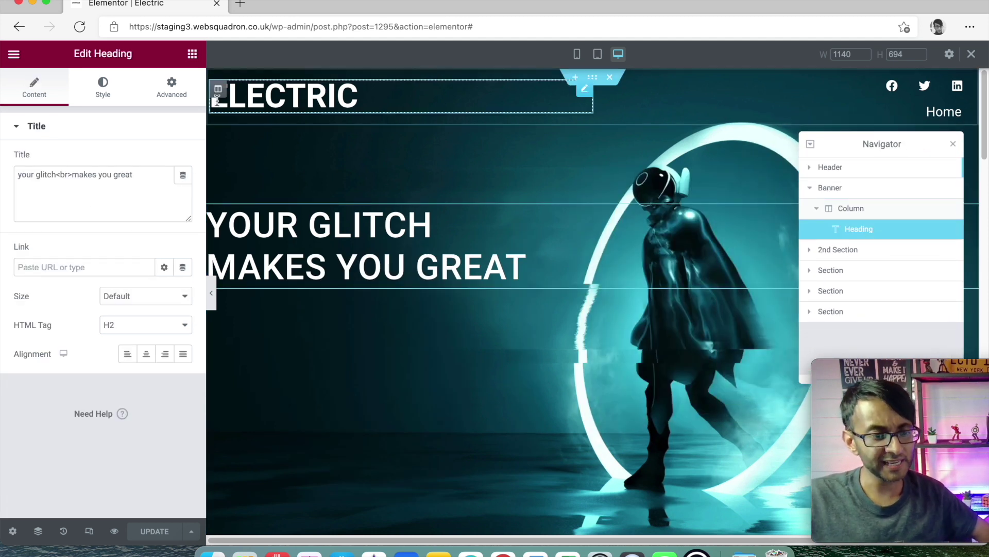
left_click(178, 100)
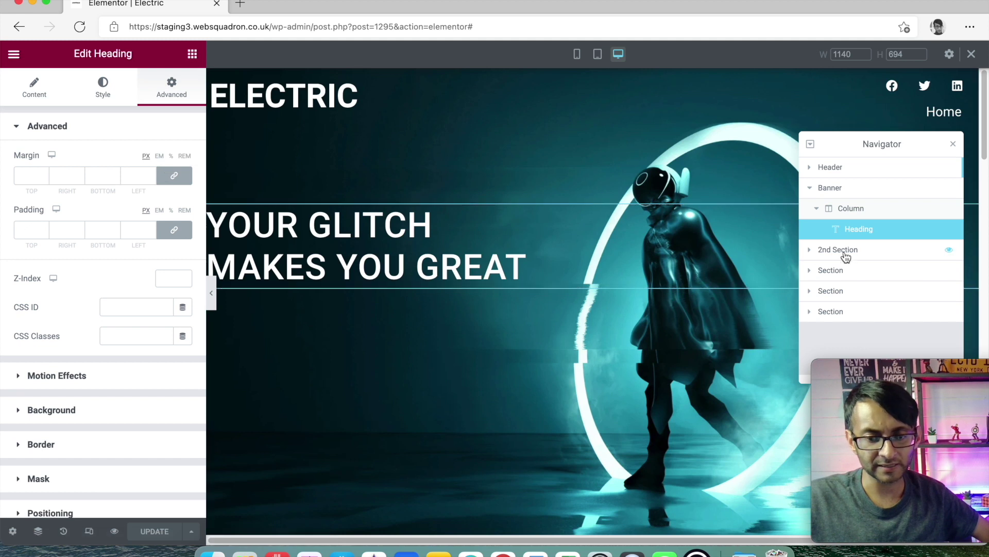
left_click(867, 210)
left_click(181, 91)
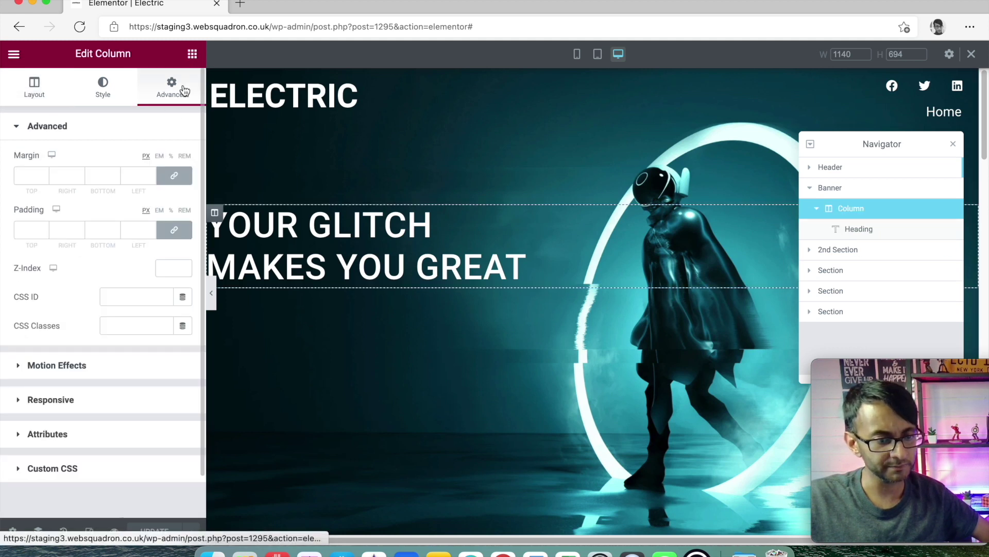
left_click(857, 232)
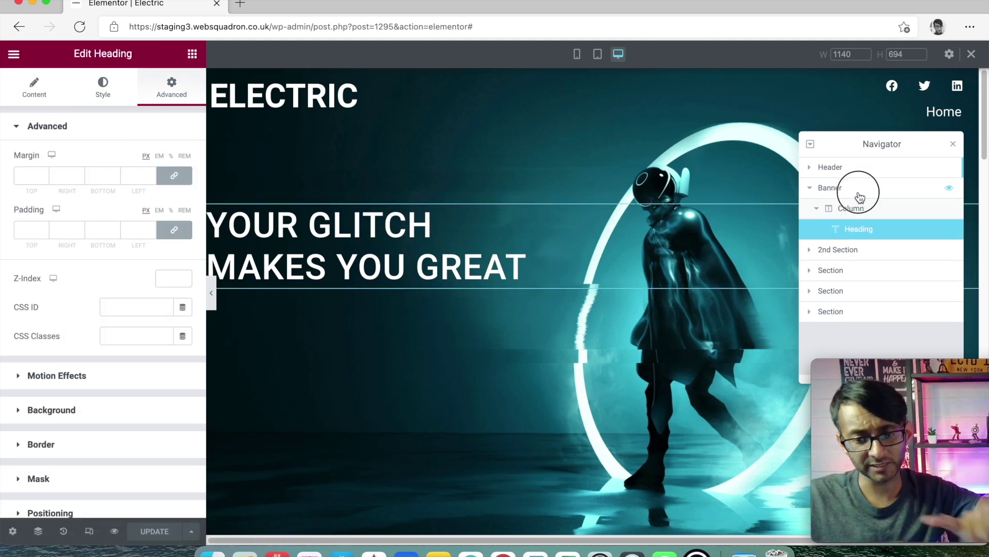
left_click(859, 190)
left_click(183, 88)
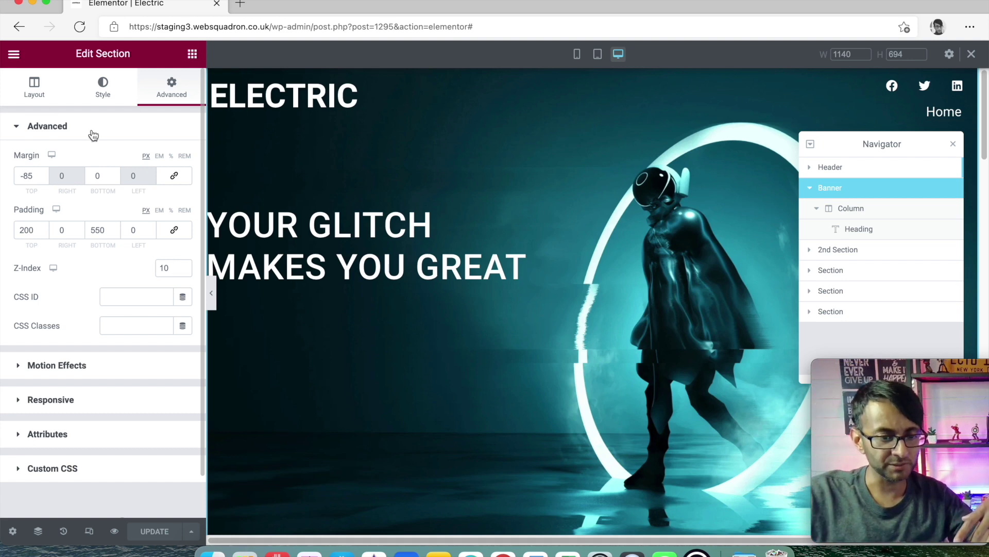
Step: Try a top and bottom padding of 0 on the Banner section
left_click(19, 229)
key("Down")
key("super+a")
type("0")
key("Tab")
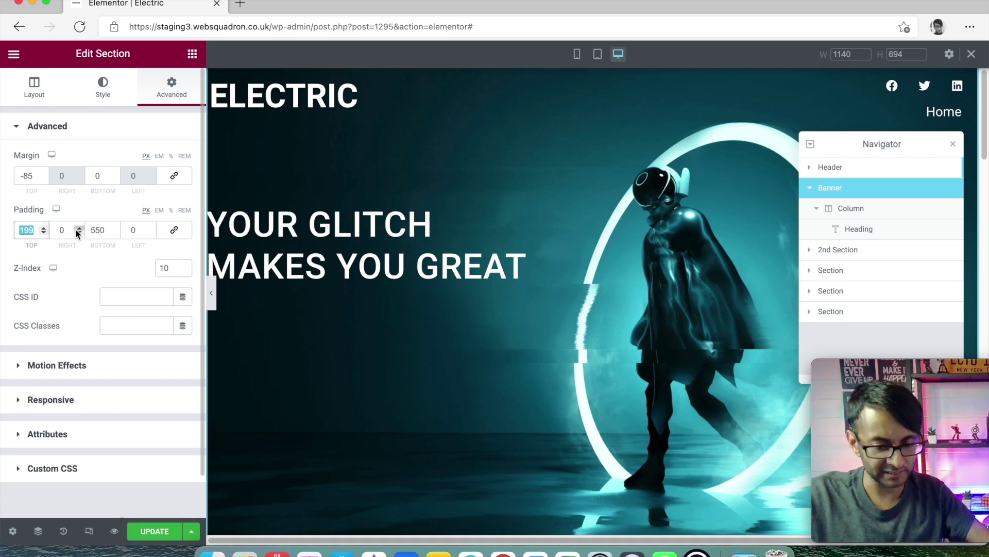
key("Tab")
type("0")
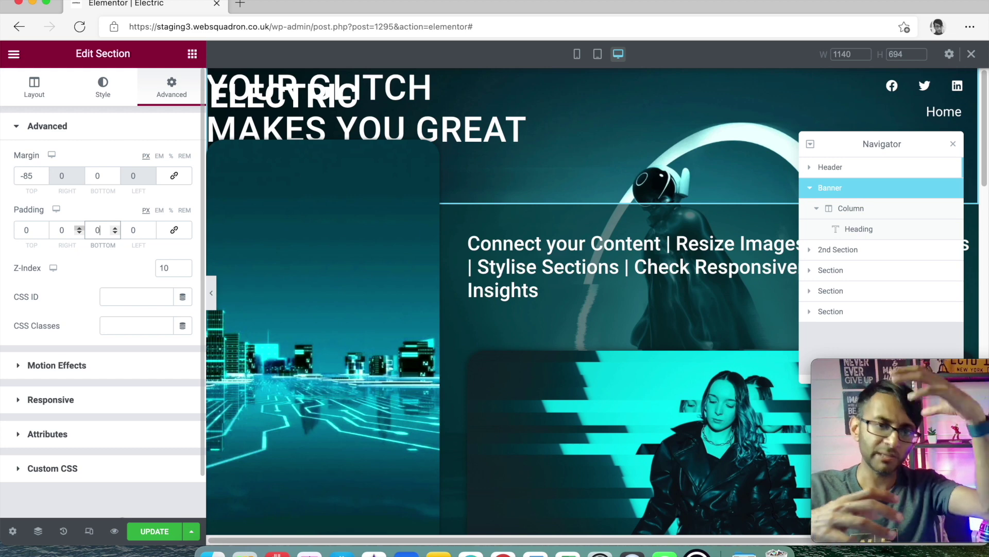
Step: Set the Banner section's padding to 200 at the top and 500 at the bottom
key("shift+Tab")
key("shift+Tab")
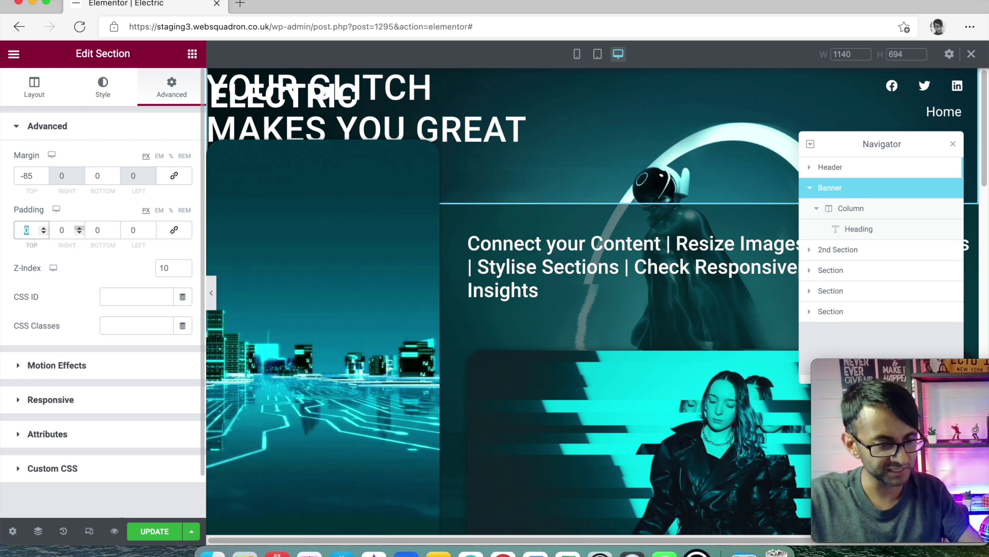
type("200")
key("Tab")
key("Tab")
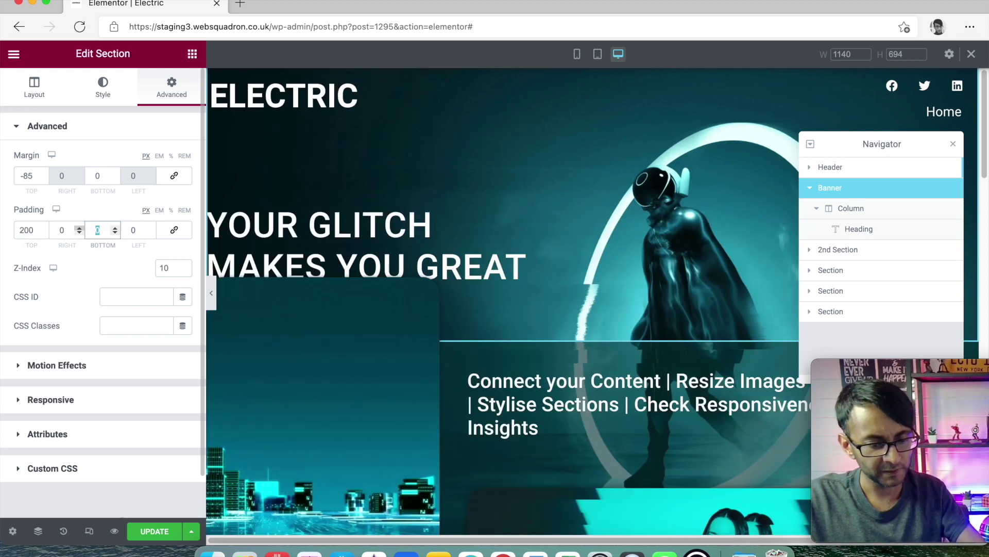
type("500")
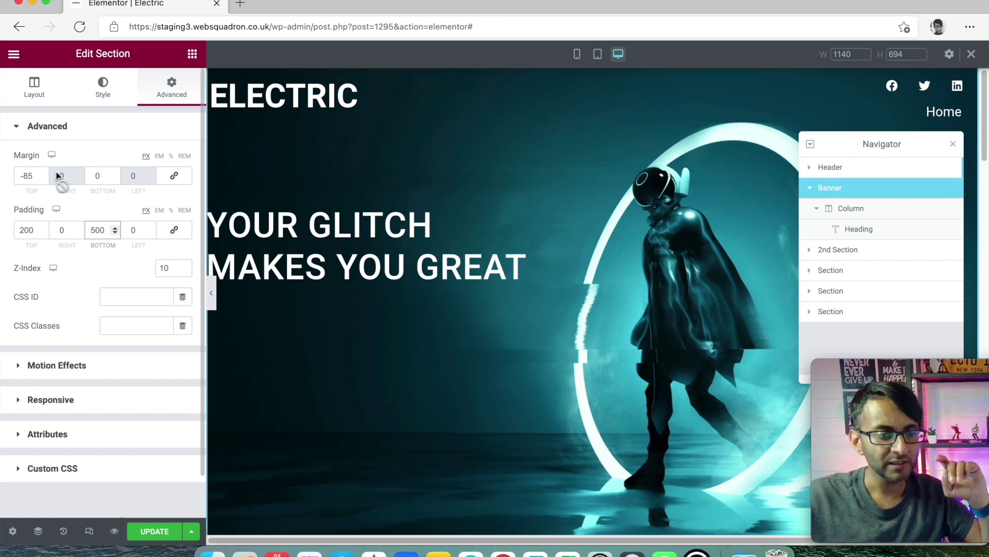
Step: Try a top margin of 0 on the Banner section and select the heading in the header above it
double_click(20, 175)
type("0")
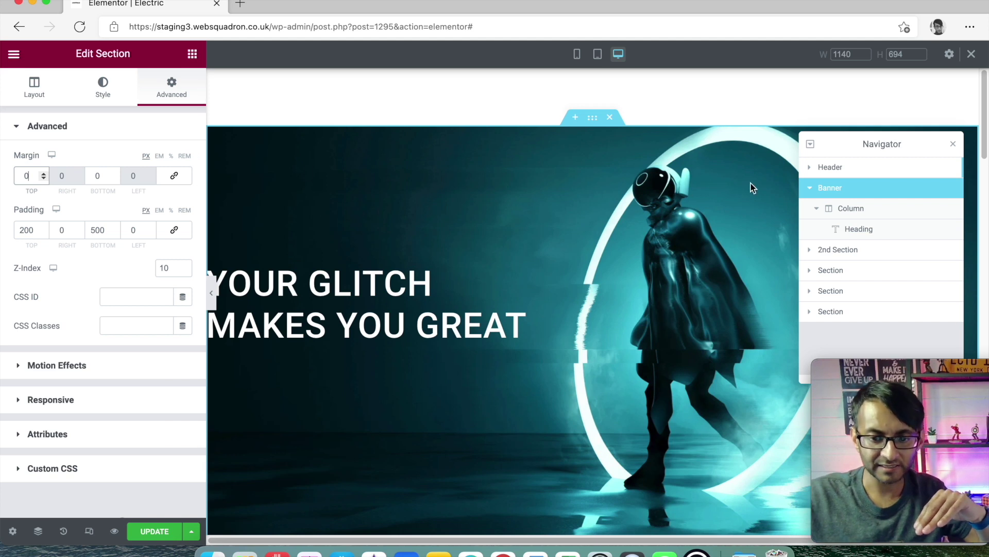
left_click(858, 174)
left_click(294, 100)
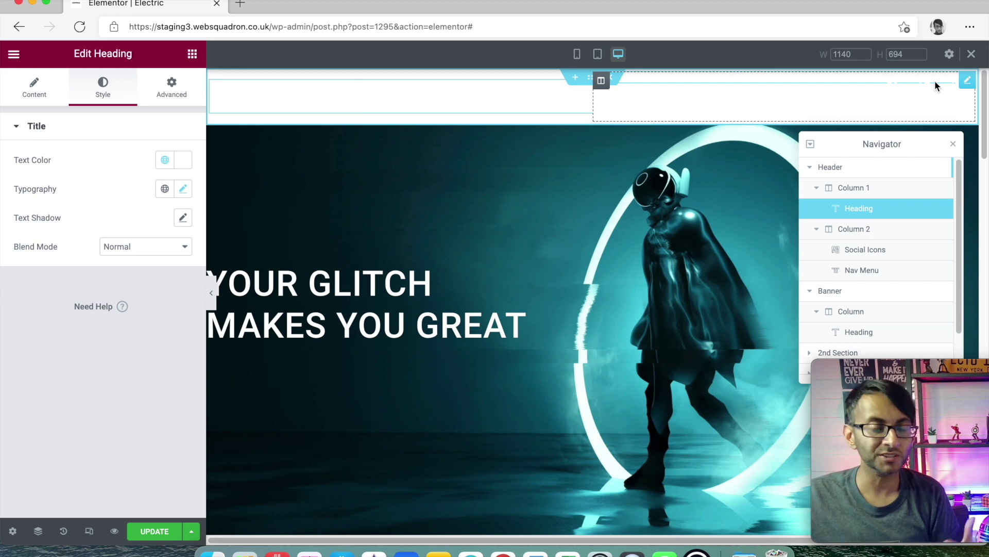
Step: Reselect the Banner section and change its top margin to 85, then make it negative at -85
left_click(861, 299)
left_click_drag(27, 176, 4, 174)
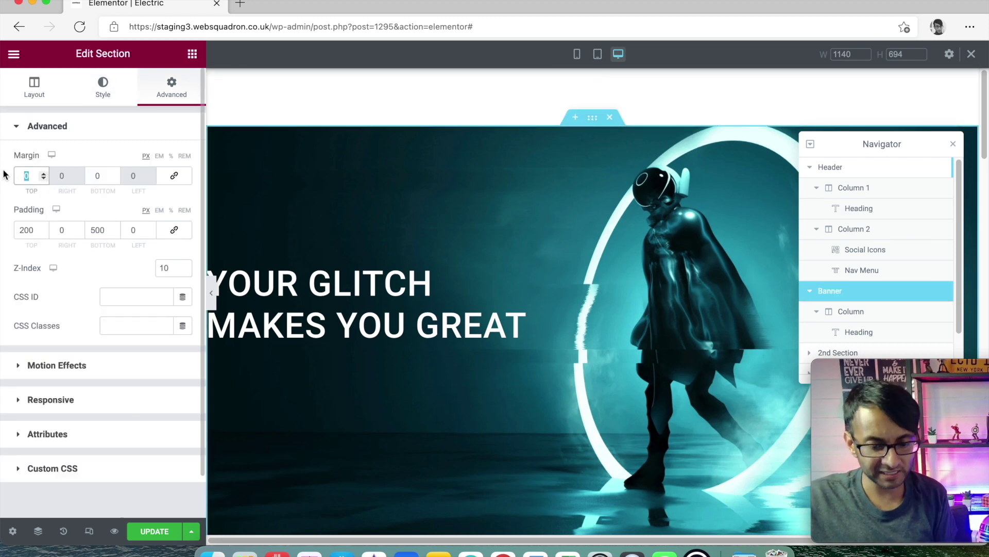
type("85")
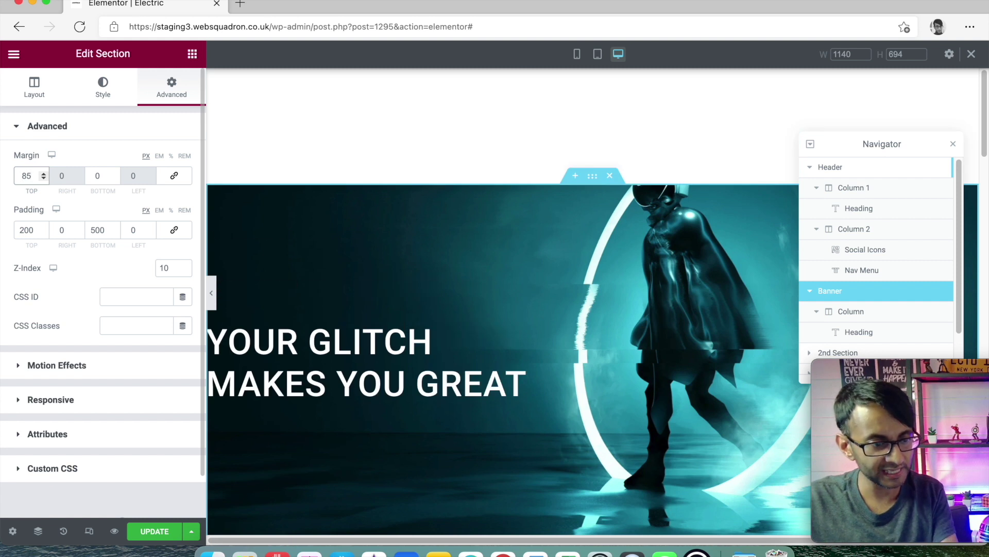
type("-")
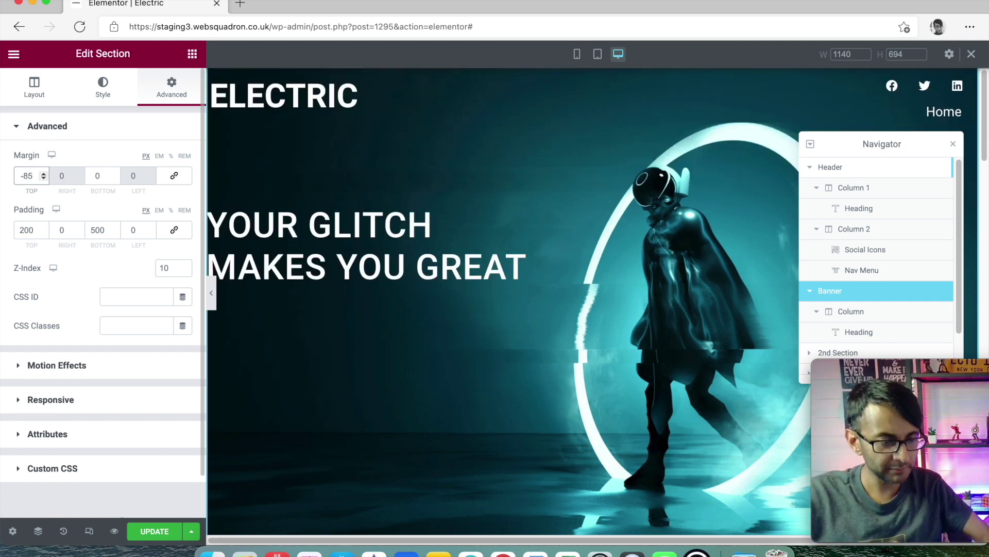
Step: Try the Banner section's top margin at positive 85 and then at 0 to compare its position under the header
key("BackSpace")
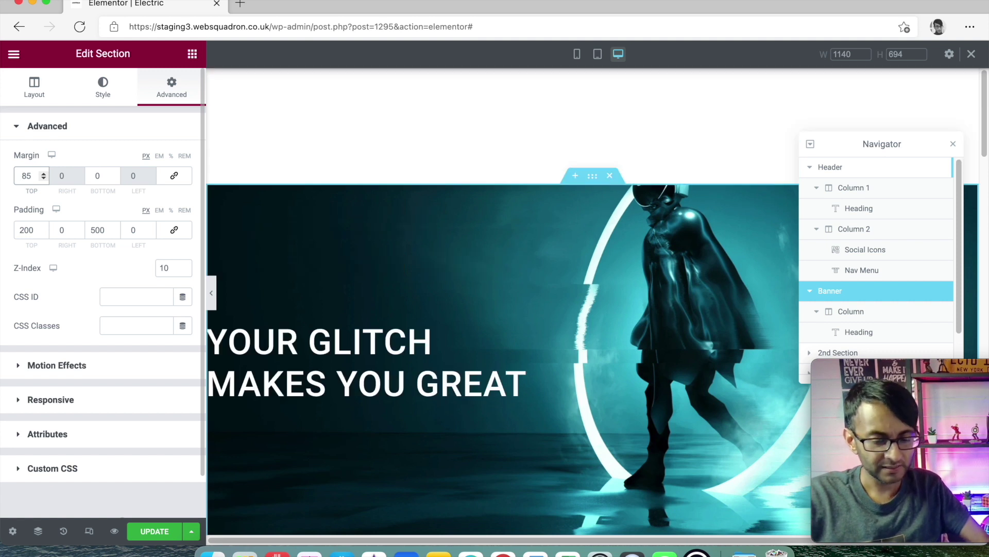
key("Delete")
key("Delete")
type("0")
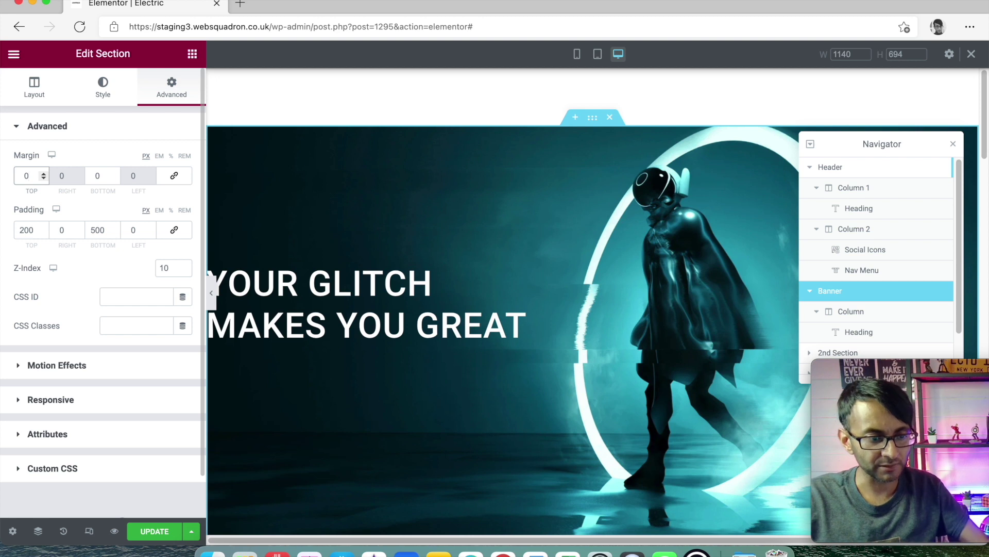
type("5")
key("BackSpace")
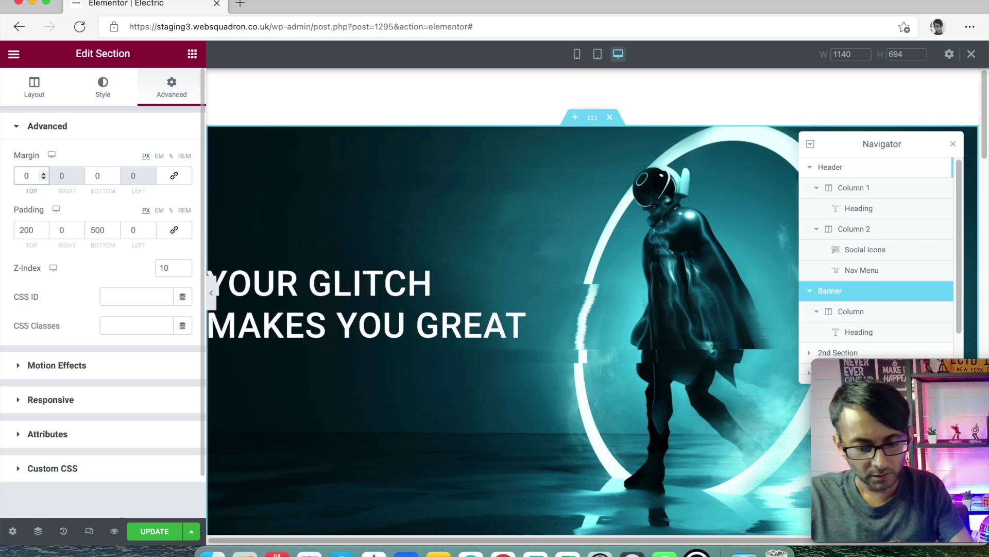
Step: Set the Banner section's top margin to -85
type("85")
key("Home")
key("Delete")
type("-")
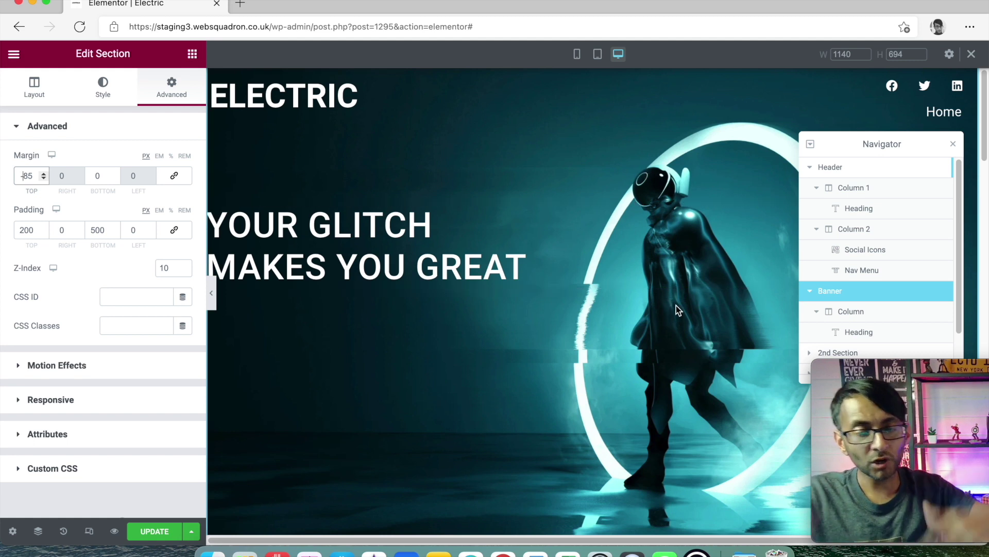
Step: Switch to the mobile preview, set its width to 378 and open the Header section's settings
left_click(577, 54)
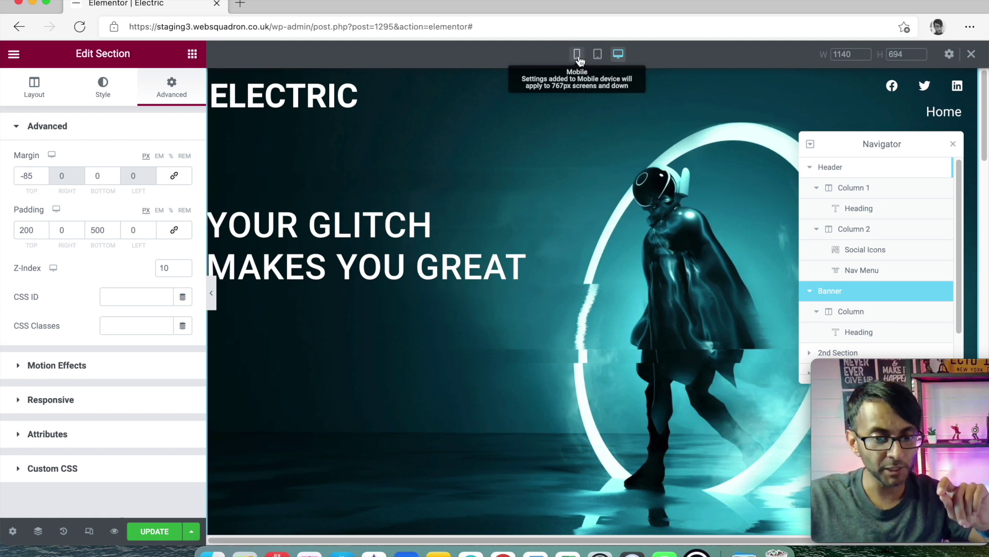
double_click(845, 55)
type("378")
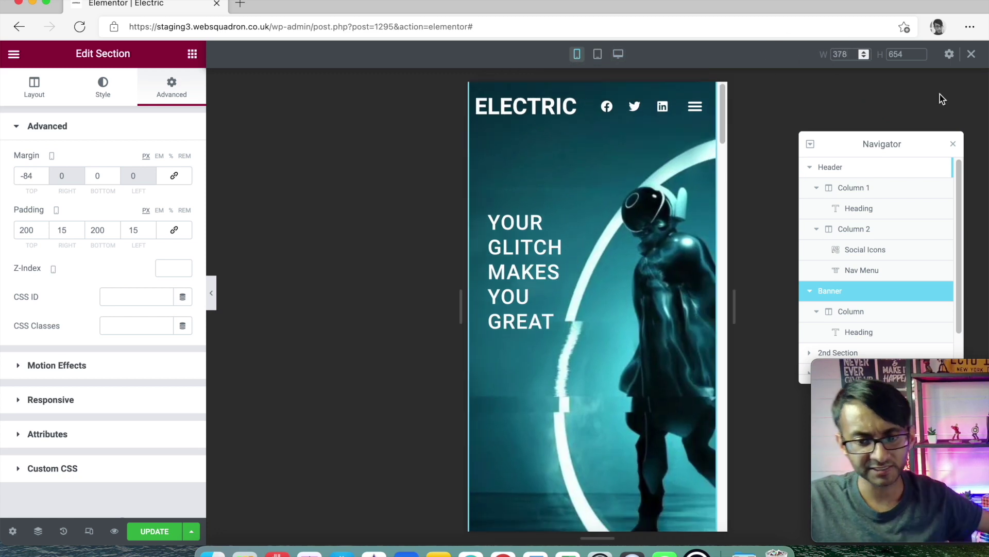
left_click(896, 168)
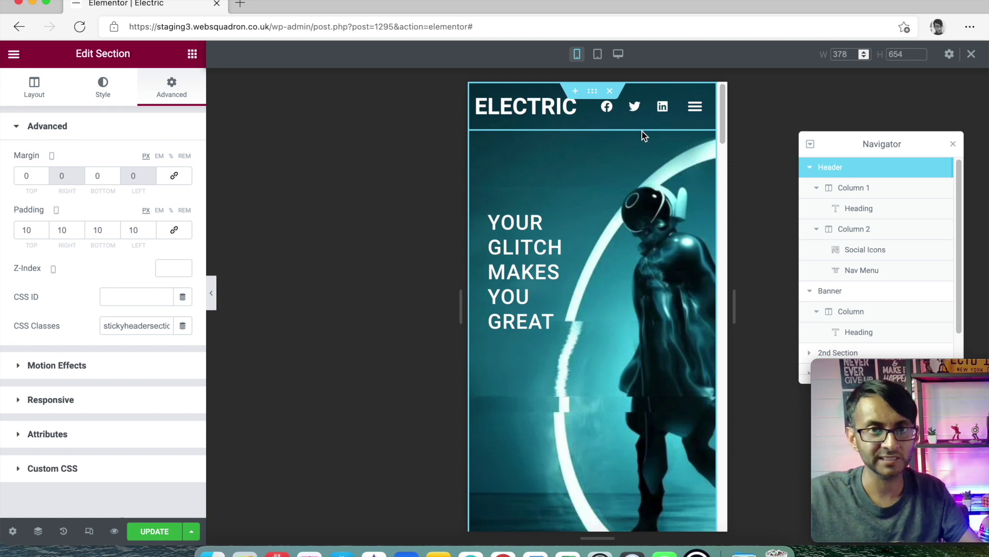
Step: Open the header's mobile navigation dropdown, check it while scrolling the page preview and reselect the Header section
left_click(695, 118)
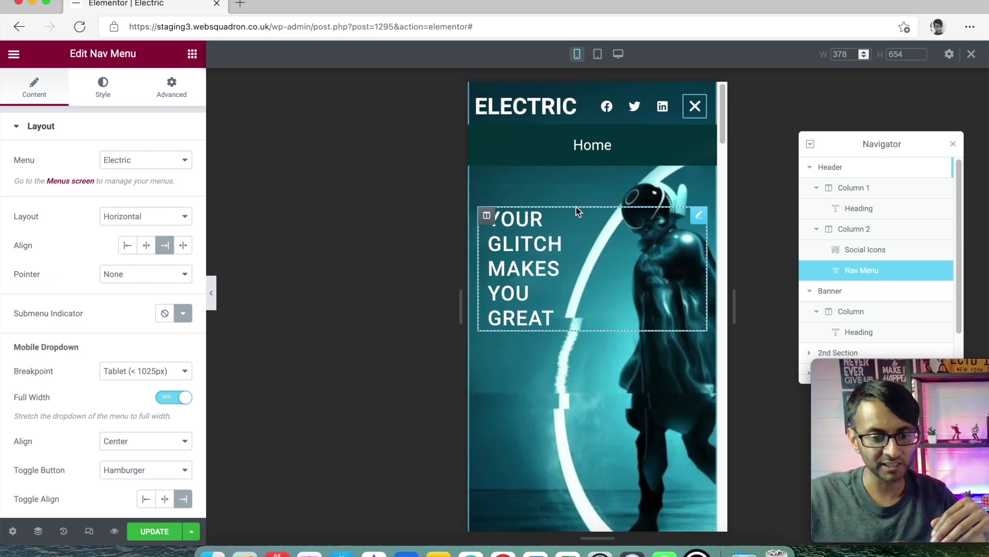
scroll(577, 212, "down", 5)
scroll(591, 225, "down", 4)
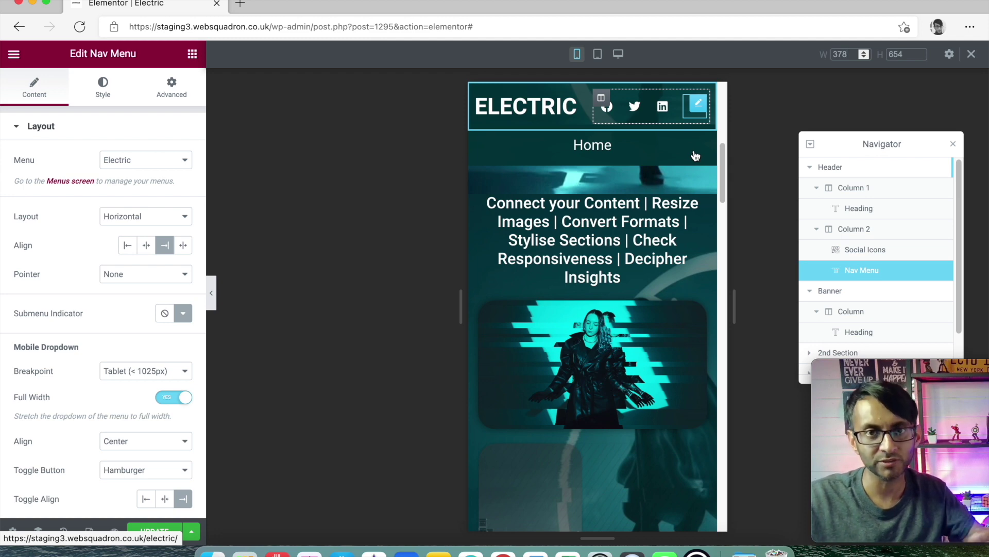
scroll(675, 155, "up", 10)
left_click(855, 170)
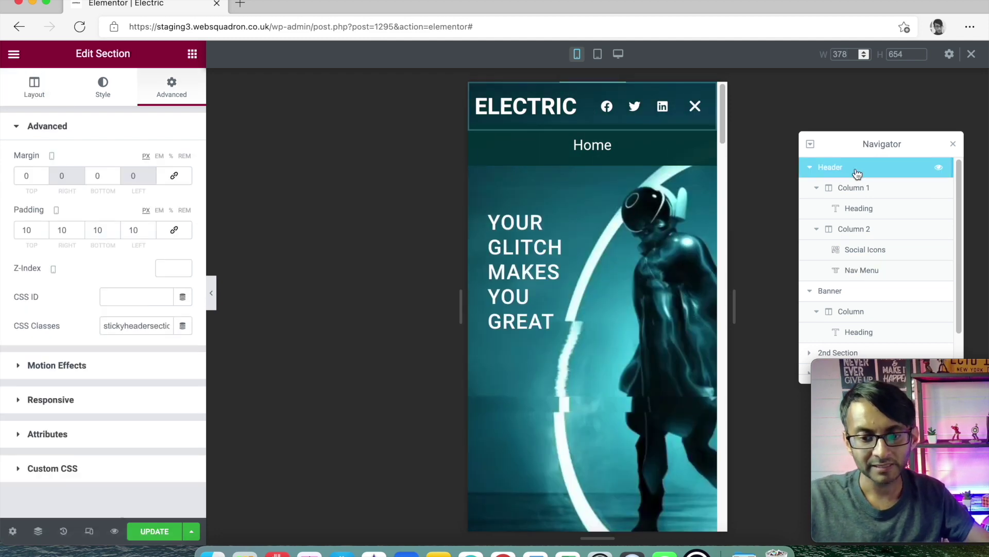
Step: Select the Banner section, switch to desktop preview and inspect its background image Electro.jpg in the media library without changing it
left_click(874, 289)
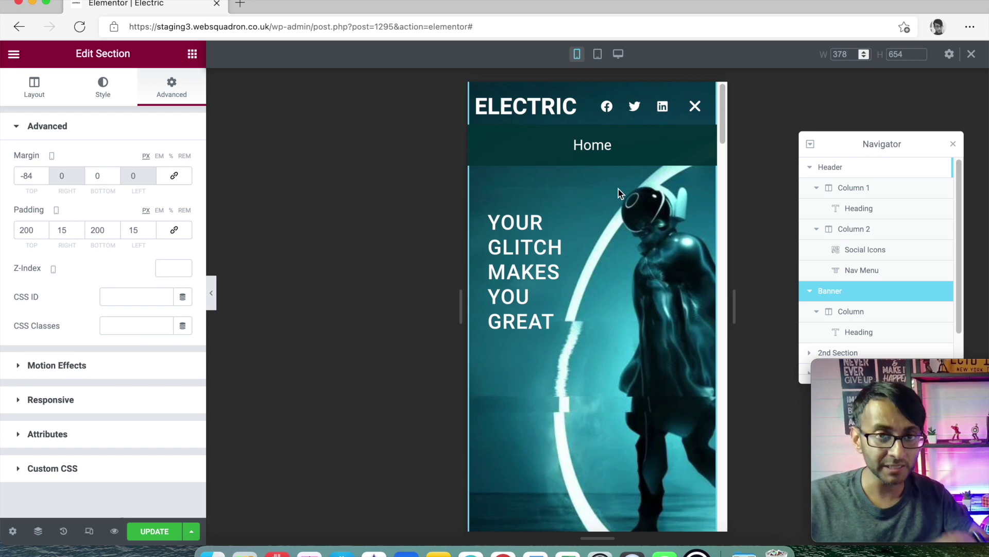
left_click(618, 54)
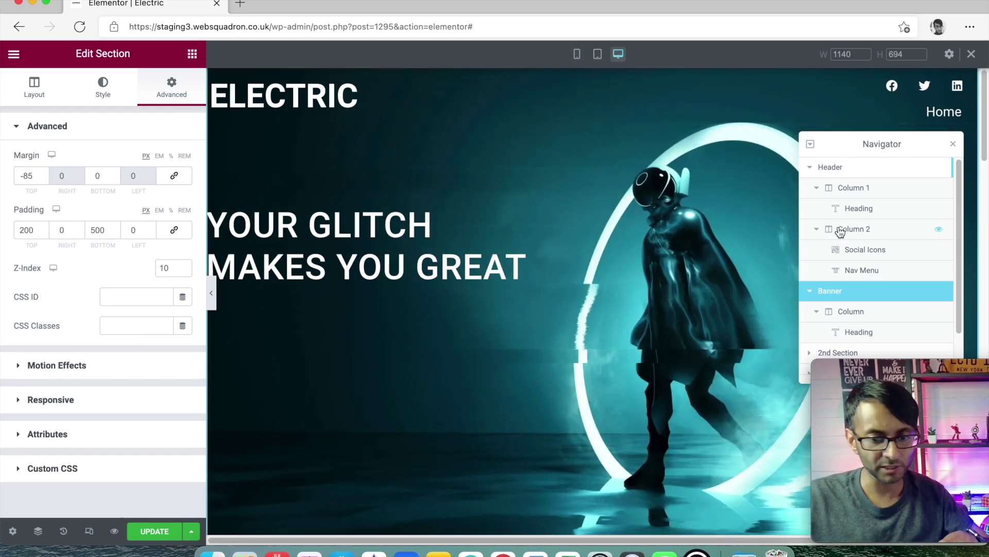
left_click(97, 90)
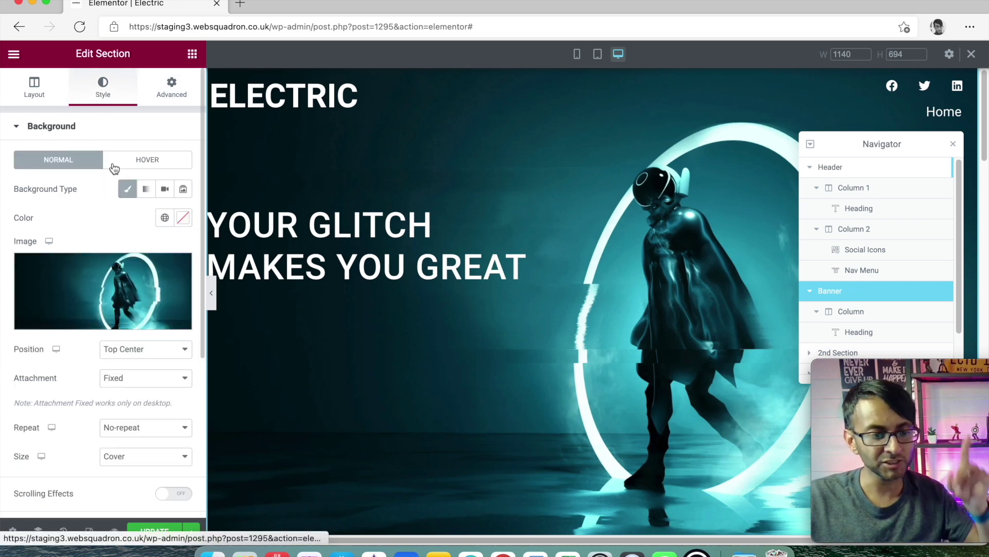
left_click(75, 280)
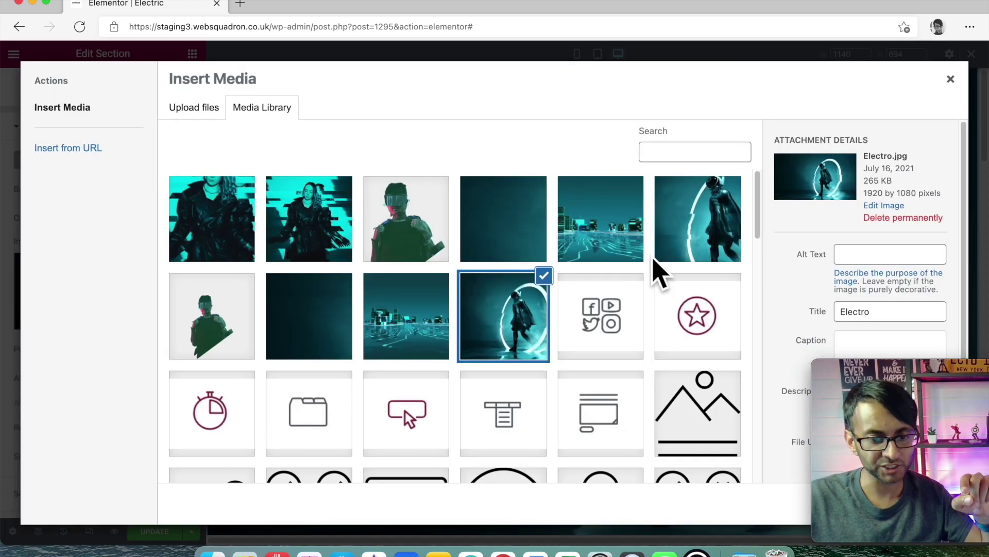
left_click(503, 323)
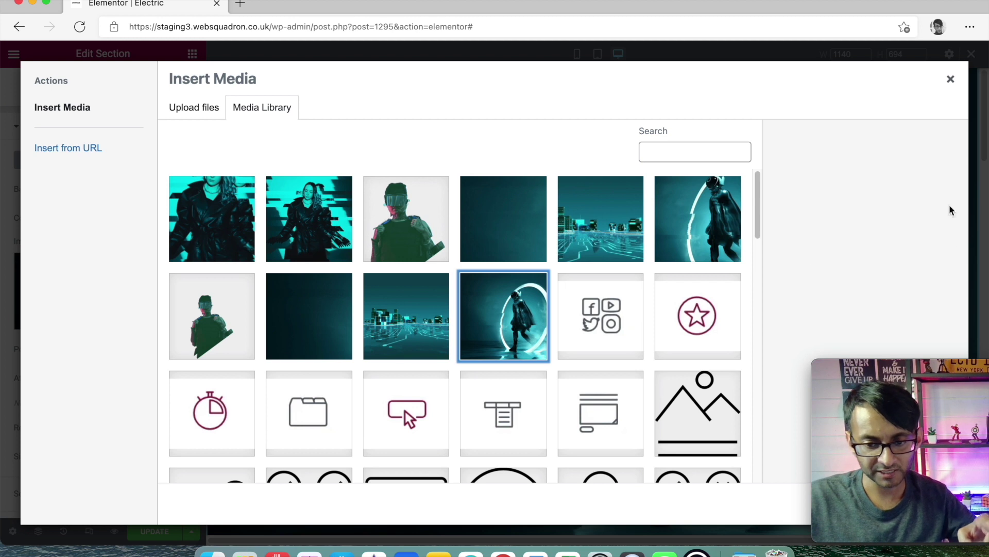
left_click(581, 246)
left_click(502, 316)
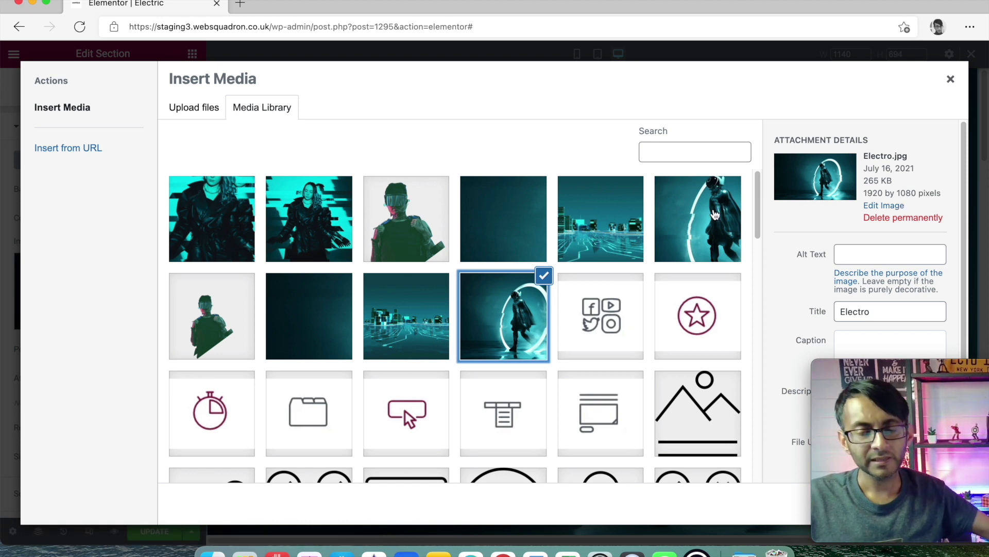
left_click(950, 79)
Step: In the mobile preview at width 378, compare the Banner's mobile background image with Electro.jpg in the media library, keeping the mobile image
left_click(579, 55)
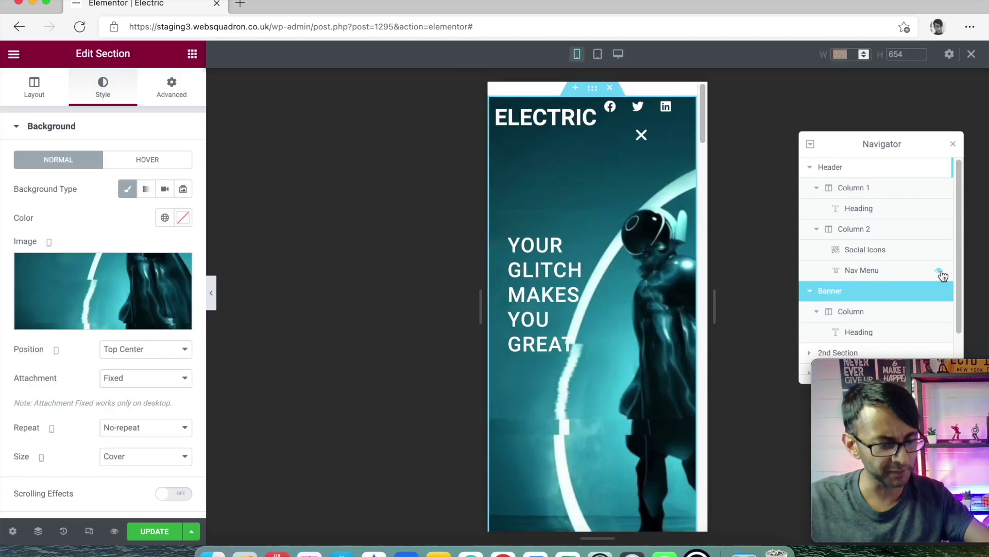
type("378")
key("Return")
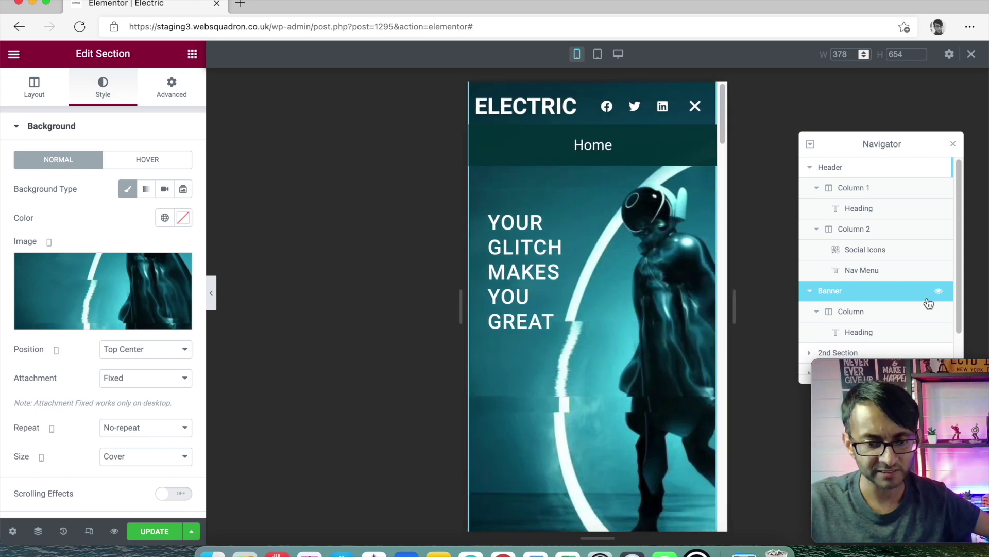
left_click(82, 288)
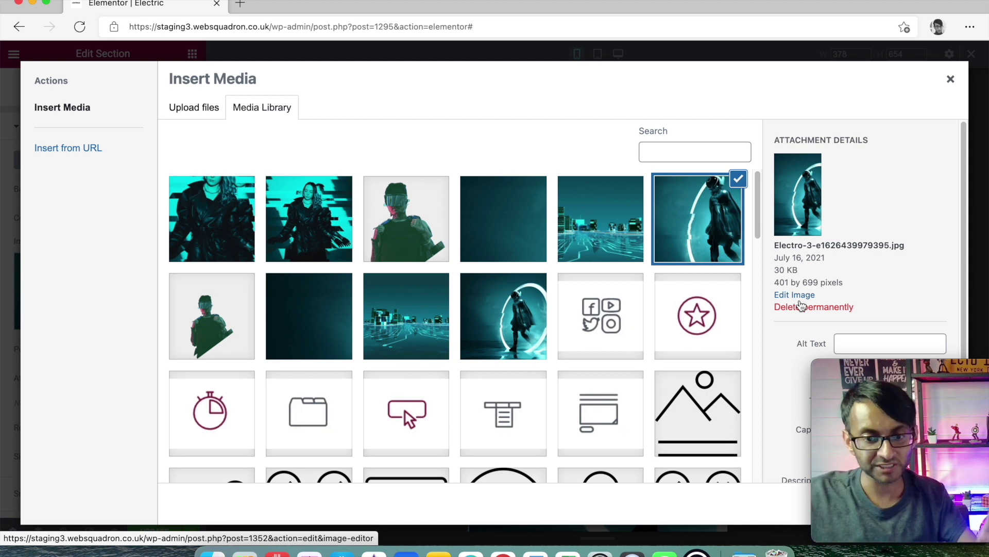
left_click(518, 315)
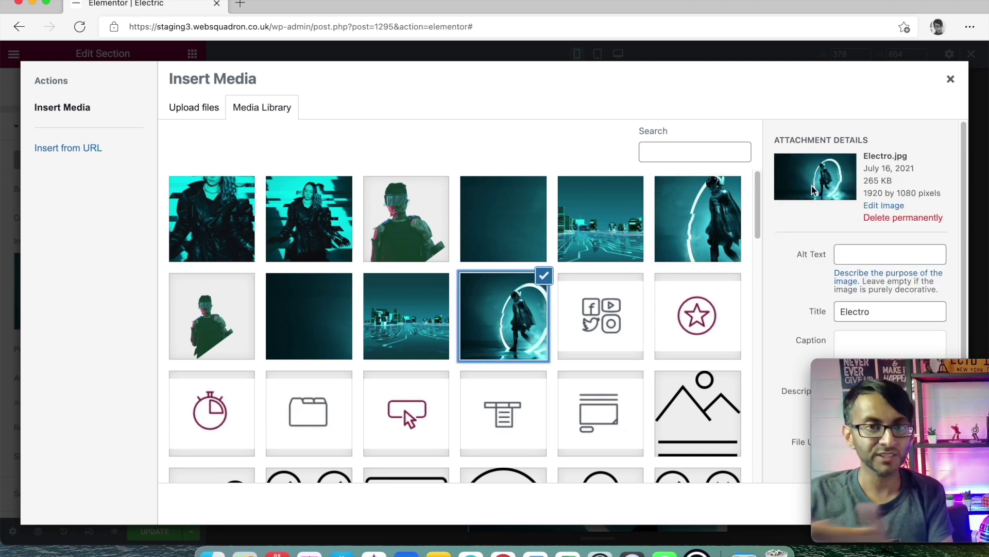
left_click(686, 244)
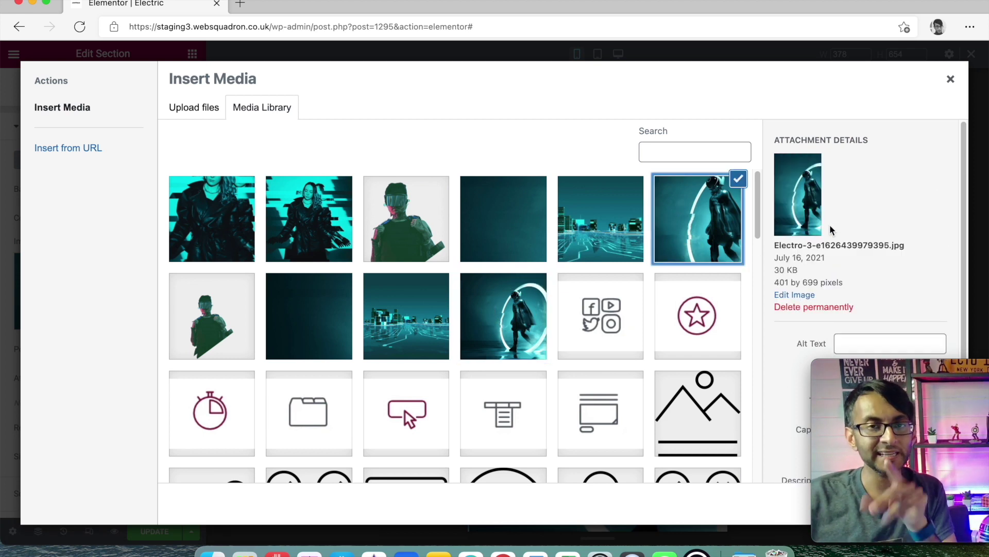
left_click(950, 80)
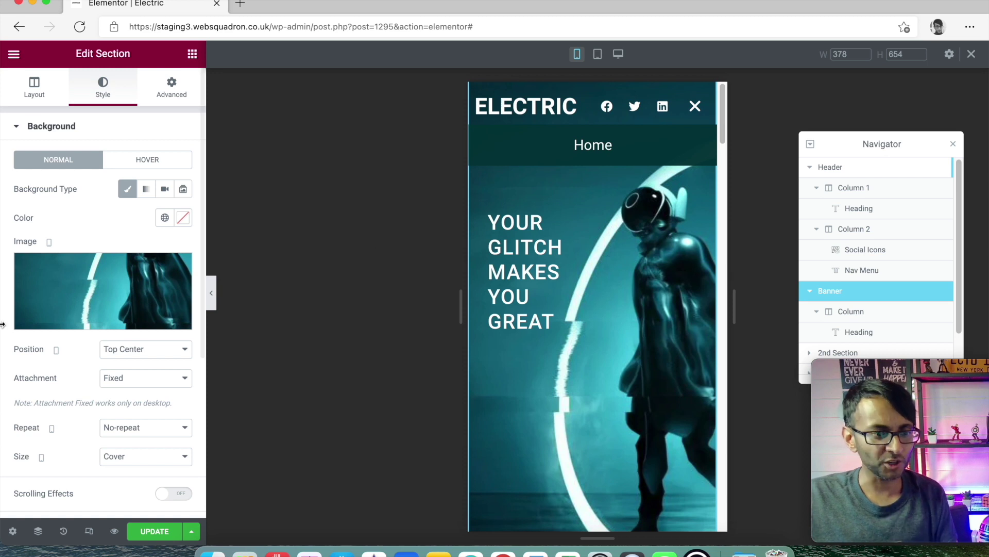
Step: Try the cityscape image Electro-1-1-e1626447860849.jpg as the Banner section's mobile background
mouse_move(57, 302)
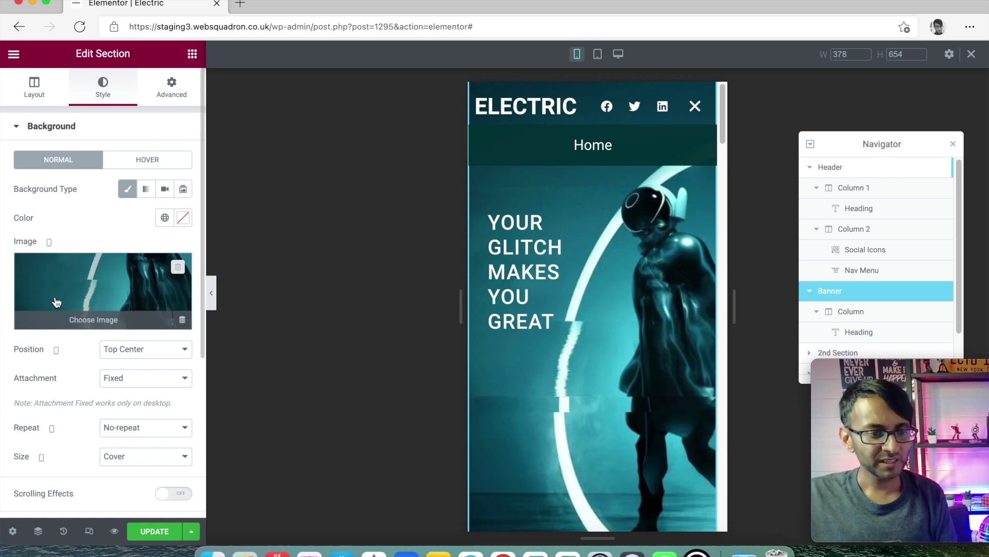
left_click(113, 279)
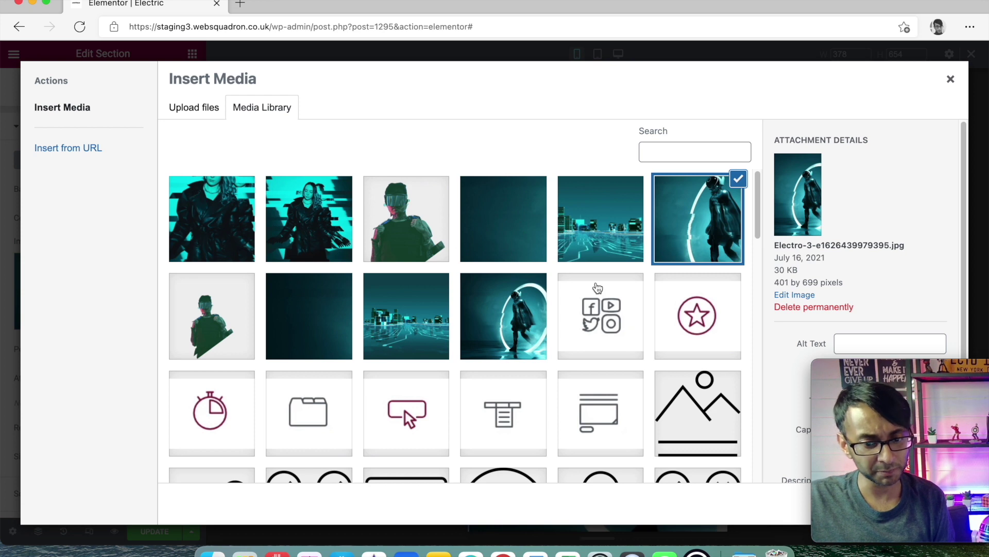
left_click(598, 222)
left_click_drag(888, 369, 548, 358)
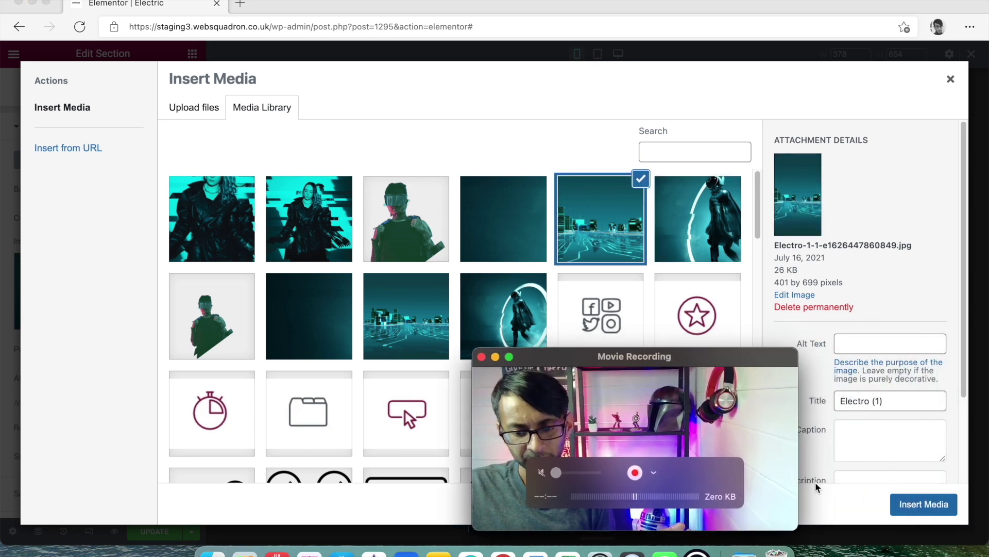
left_click(927, 508)
left_click_drag(724, 371, 902, 373)
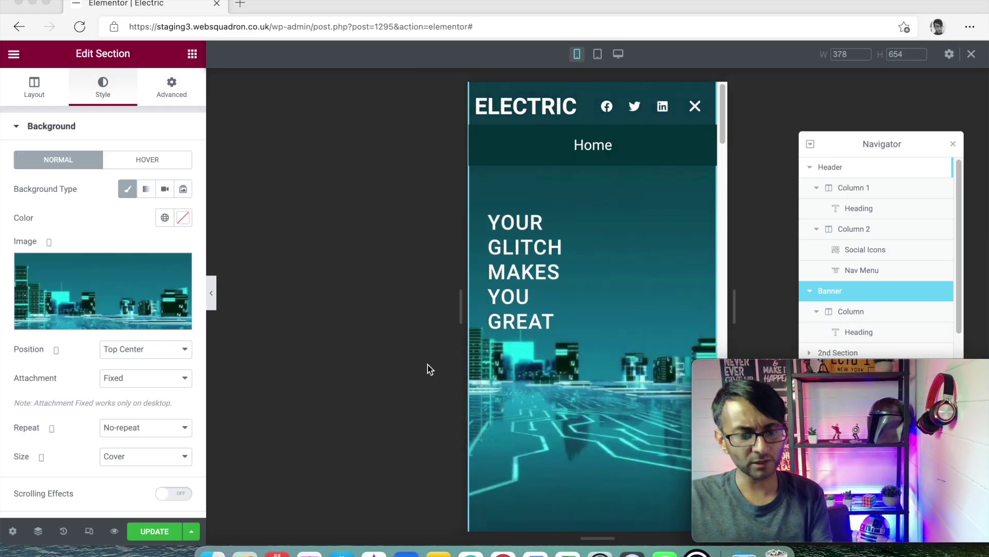
Step: Check the Banner background in the desktop and mobile previews, and undo the mobile image replacement
left_click(619, 54)
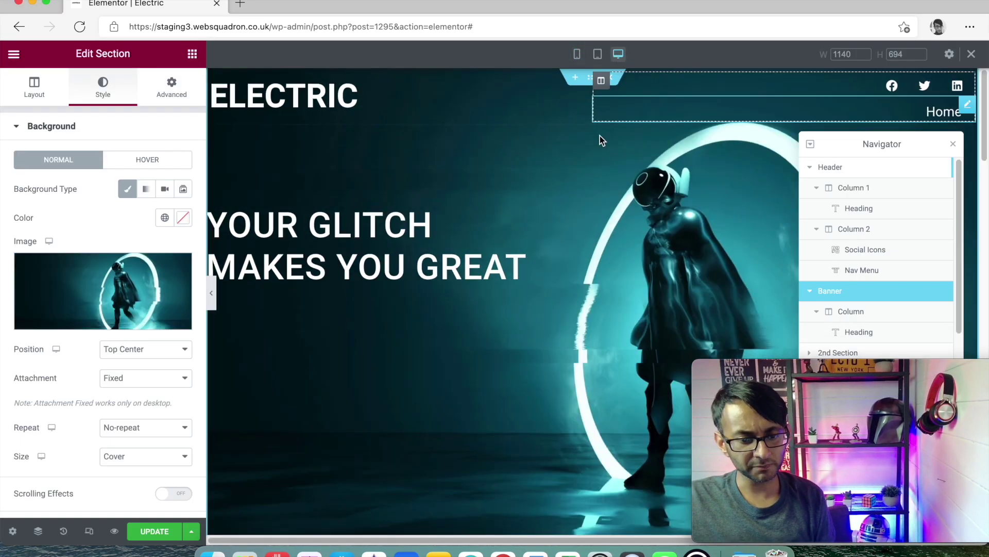
left_click(578, 54)
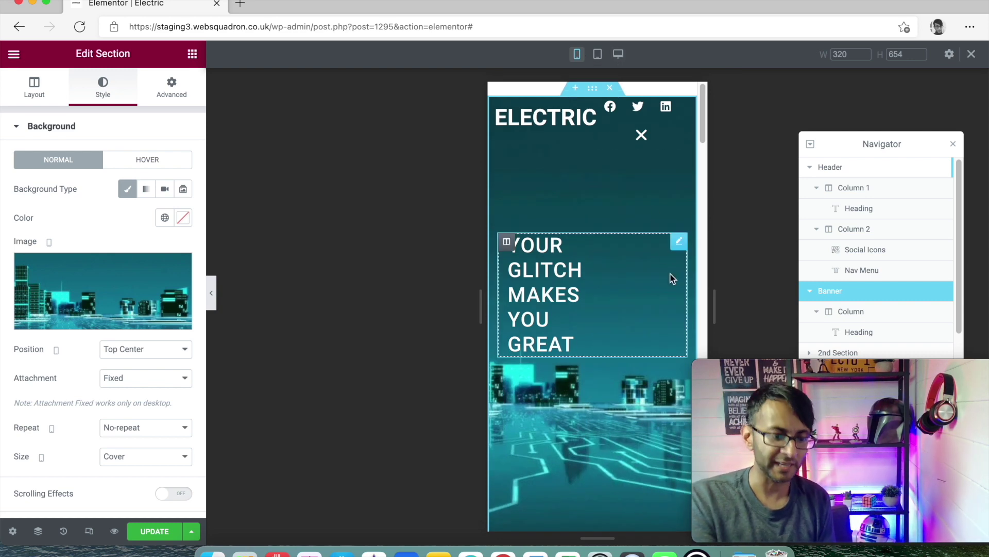
key("ctrl+z")
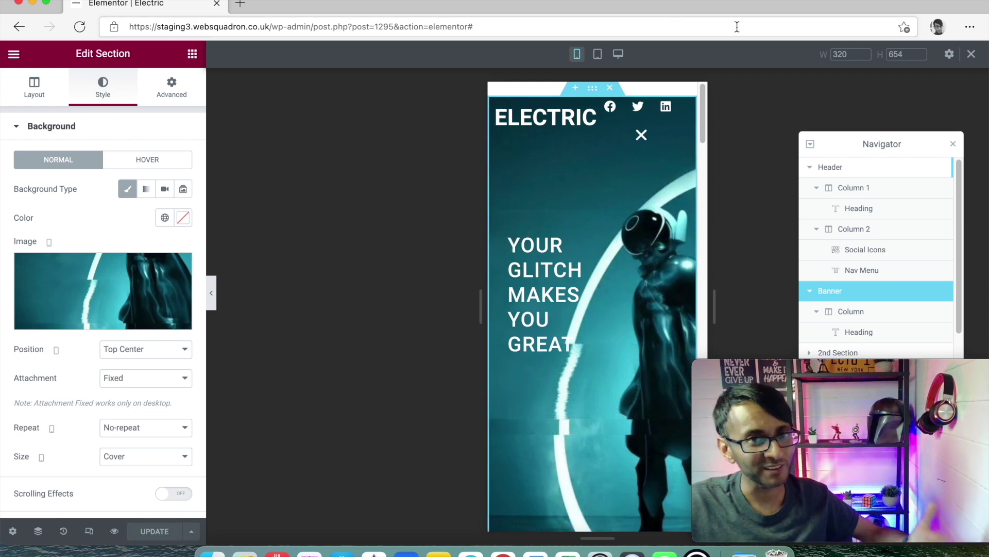
Step: Return to the desktop preview and open the margin and padding settings of the 2nd Section's first column
left_click(618, 54)
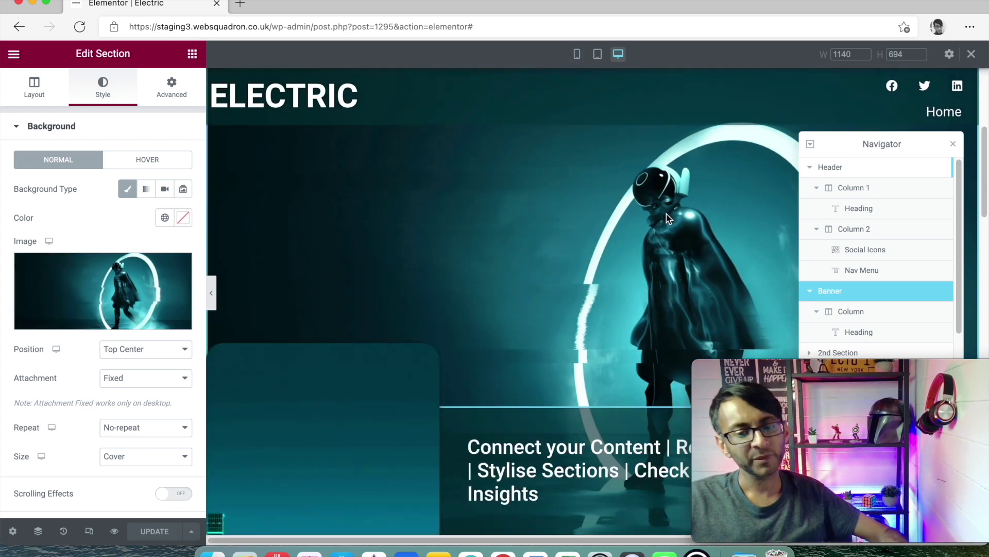
scroll(869, 307, "down", 2)
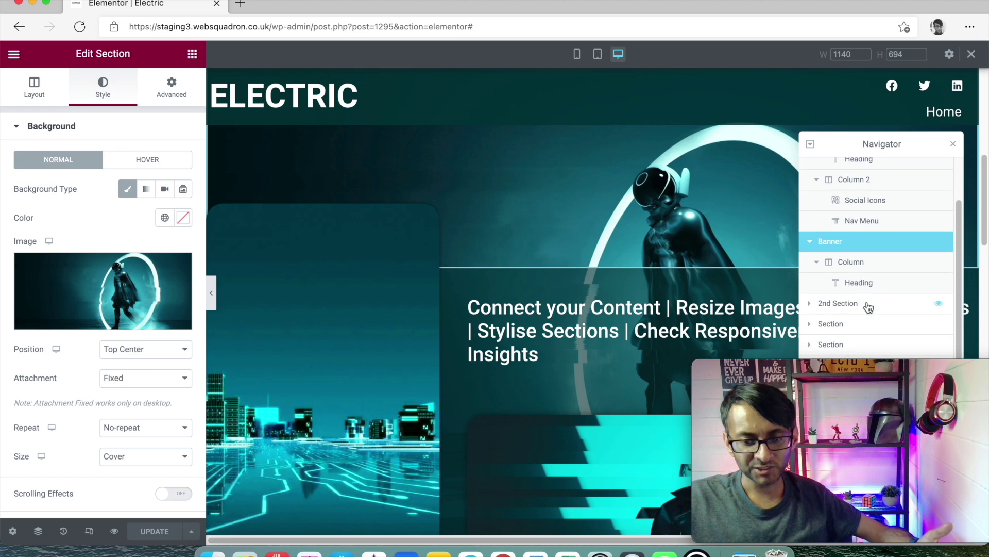
left_click(869, 306)
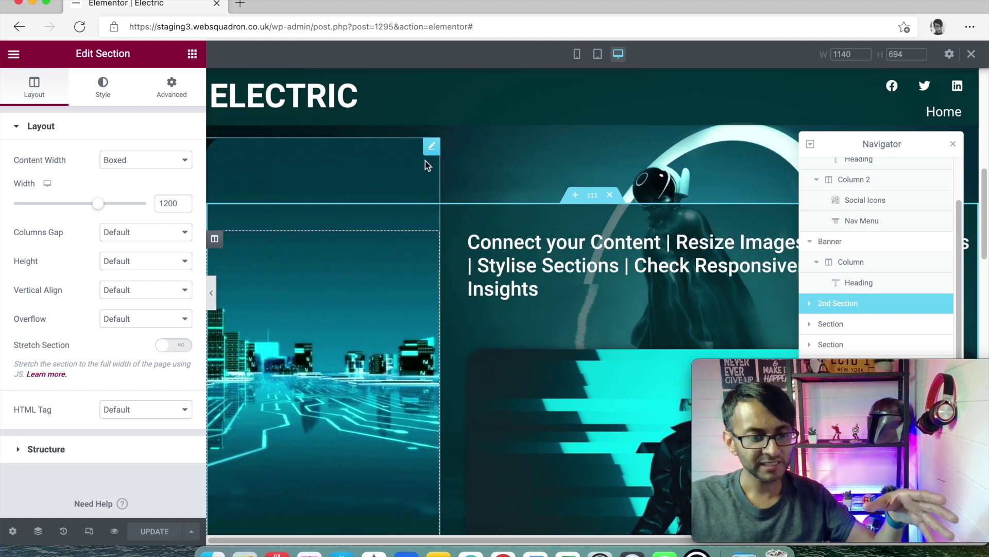
left_click(216, 238)
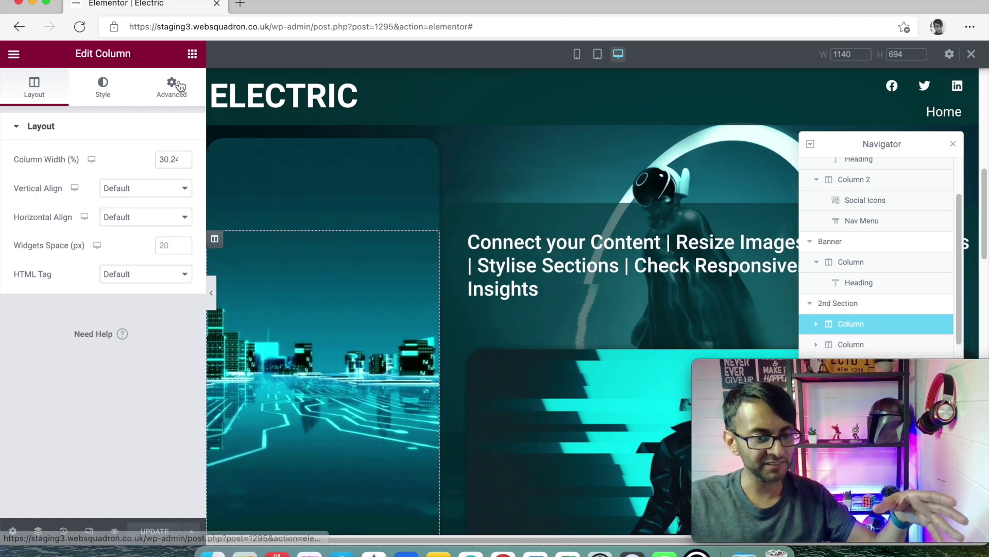
left_click(184, 93)
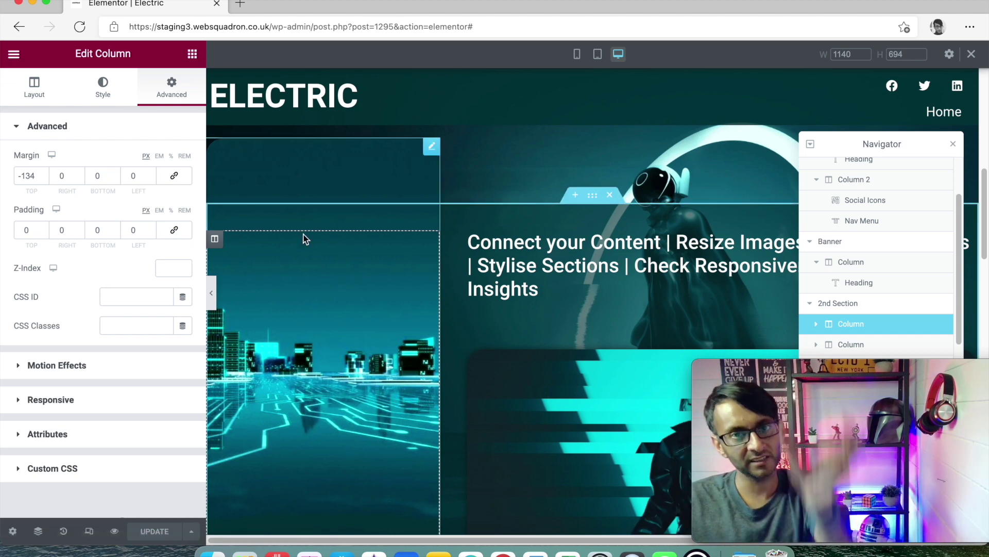
Step: Try a top margin of 0 on the 2nd Section's first column, and undo that change
left_click(29, 175)
double_click(30, 176)
type("0")
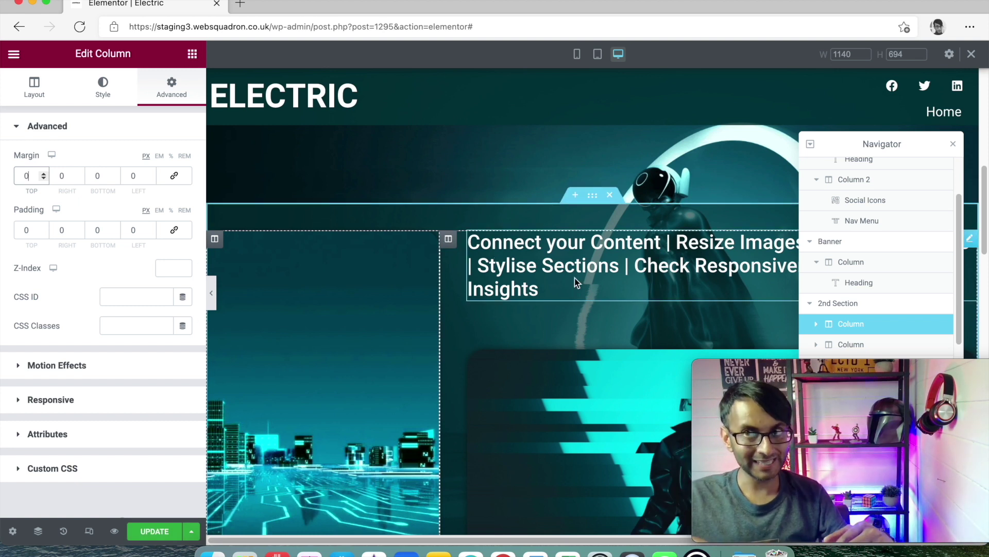
key("super+z")
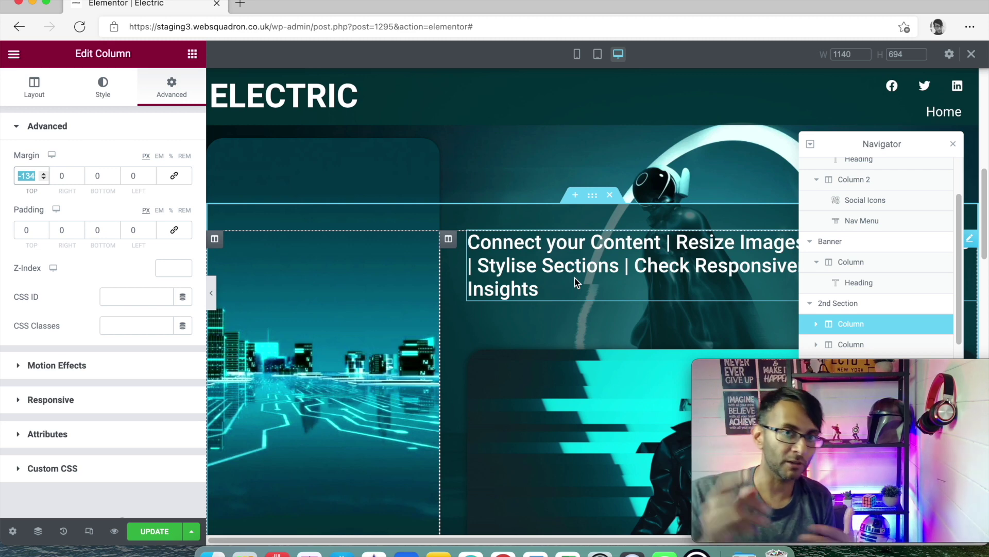
Step: Examine how the 2nd Section's first column overlaps the banner and how the fixed background behaves along the page
scroll(555, 335, "up", 5)
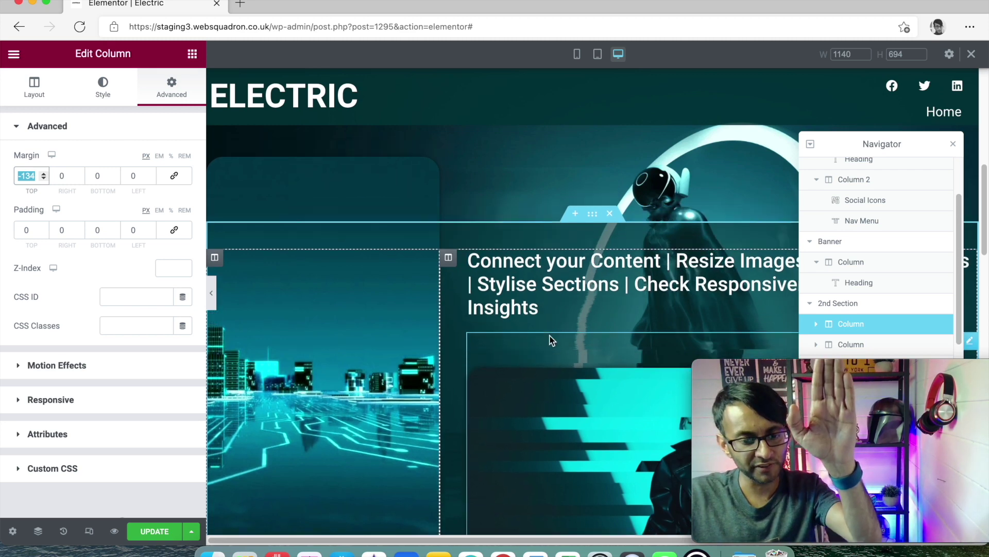
scroll(555, 335, "down", 3)
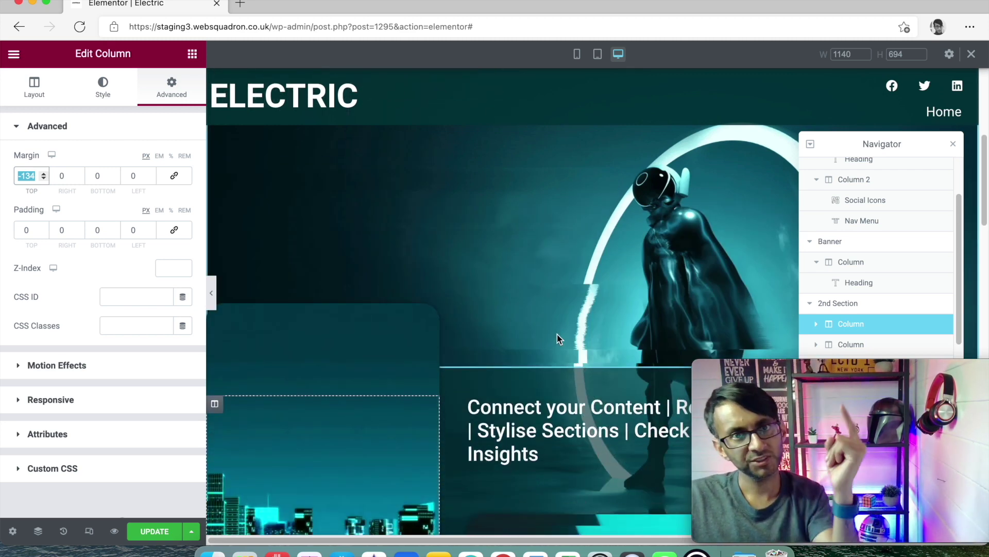
scroll(627, 332, "down", 6)
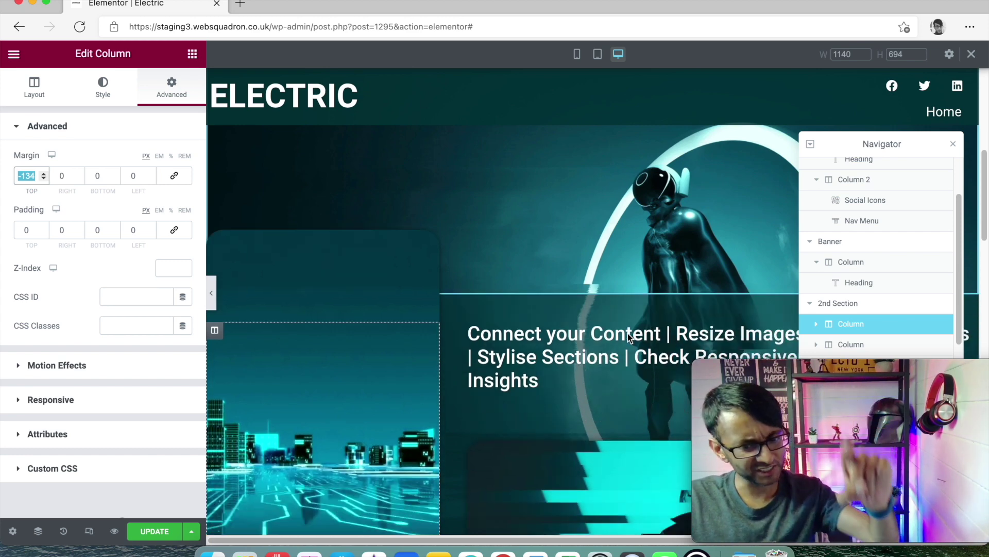
scroll(571, 211, "up", 4)
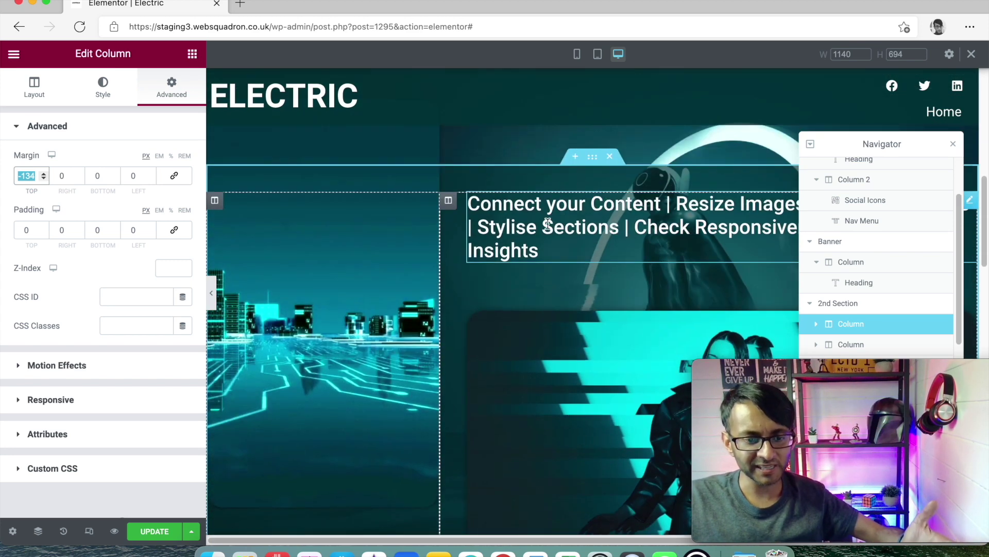
scroll(439, 320, "down", 8)
scroll(363, 215, "up", 2)
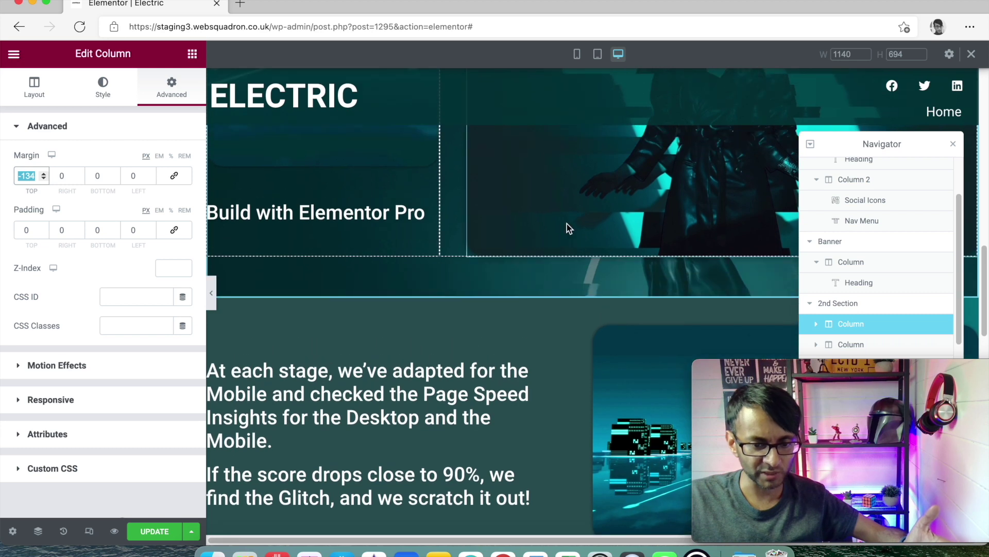
scroll(649, 233, "up", 3)
Step: Close the Navigator and review the 2nd Section video widget's source, playback options and poster, along with the section below it
left_click(953, 143)
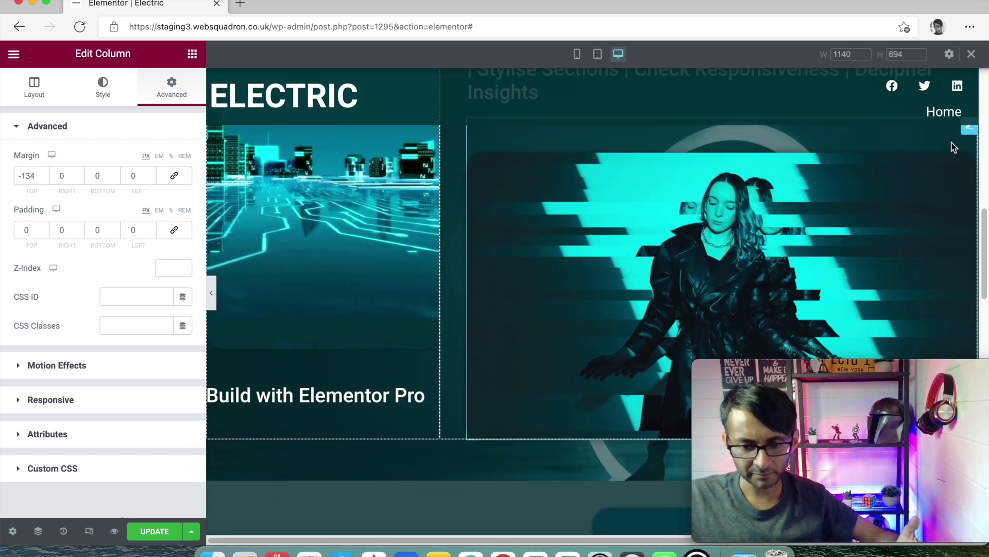
left_click(764, 255)
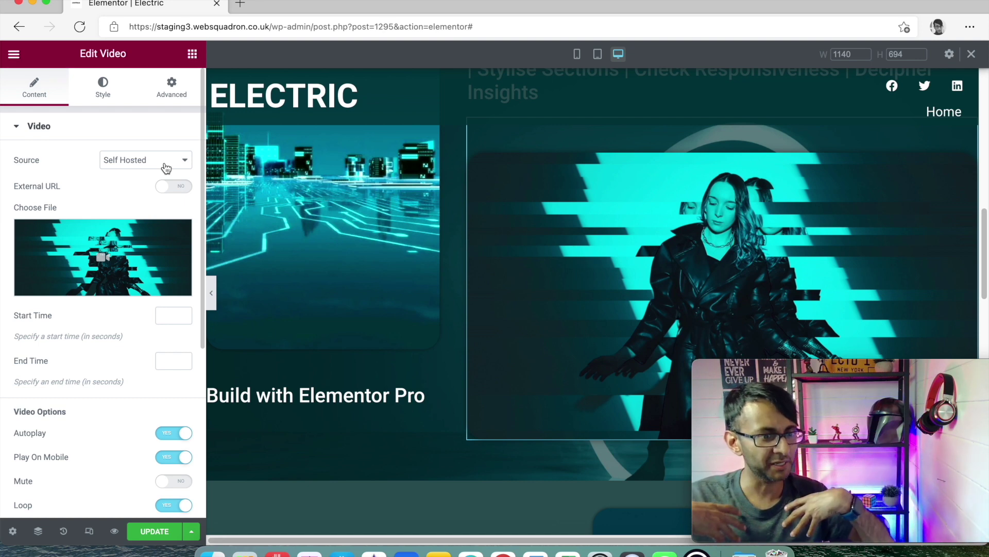
scroll(166, 169, "down", 5)
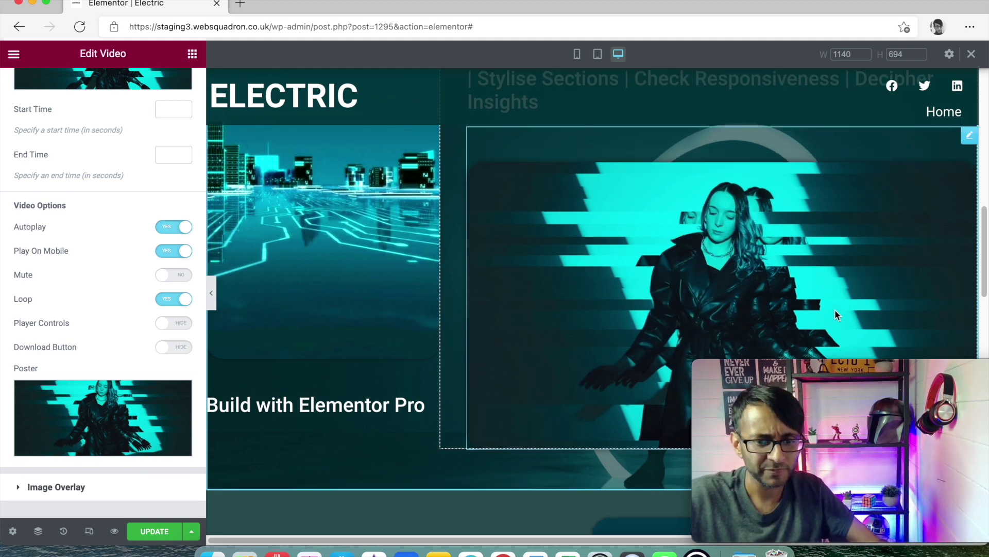
scroll(835, 309, "up", 1)
scroll(830, 302, "down", 5)
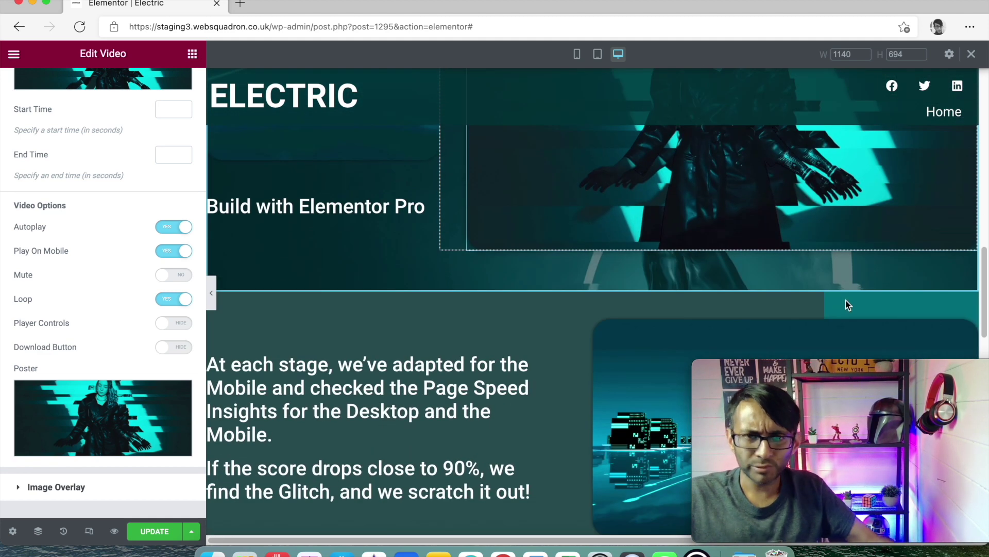
Step: Review the 2nd Section's layout, its fixed background image settings and its background overlay
scroll(765, 307, "up", 5)
scroll(691, 299, "down", 2)
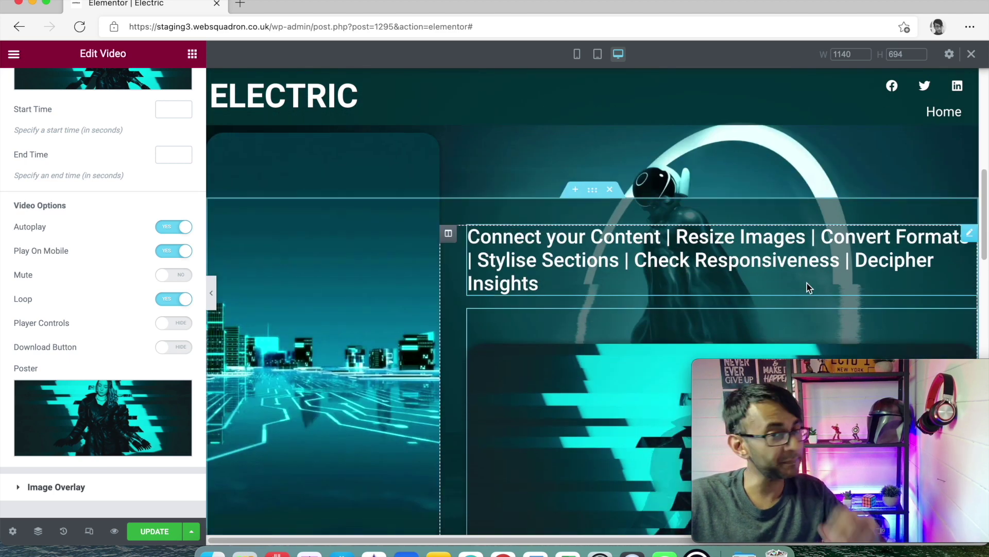
left_click(592, 190)
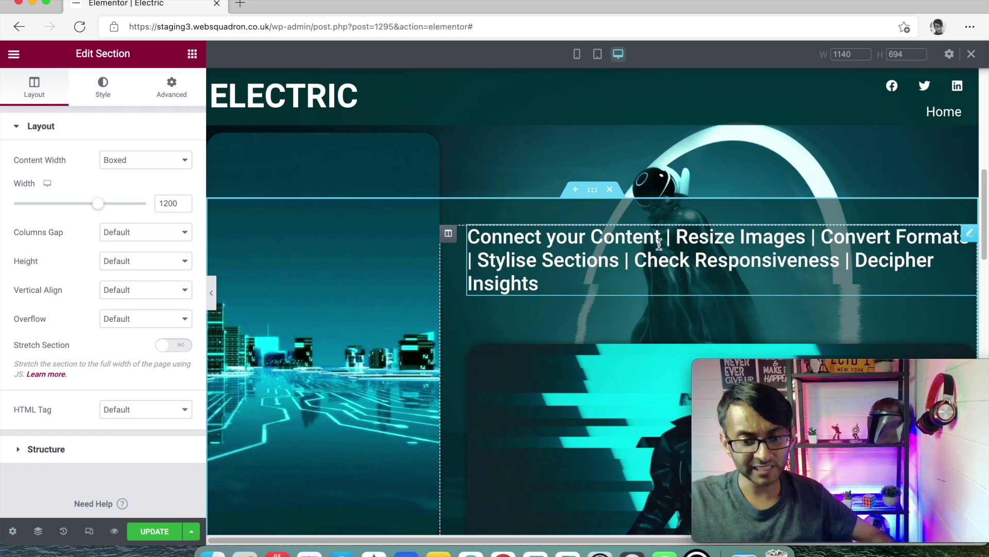
scroll(670, 268, "up", 3)
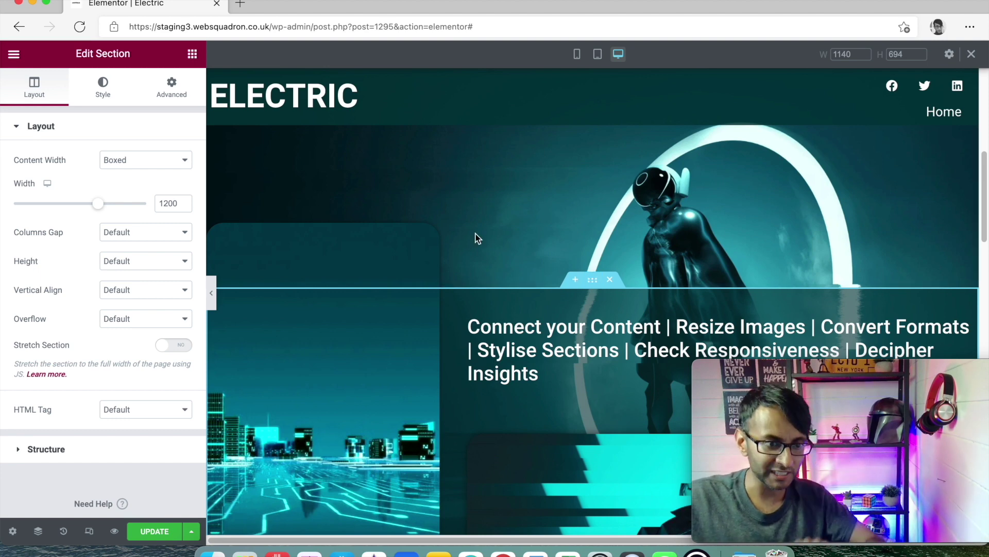
left_click(105, 90)
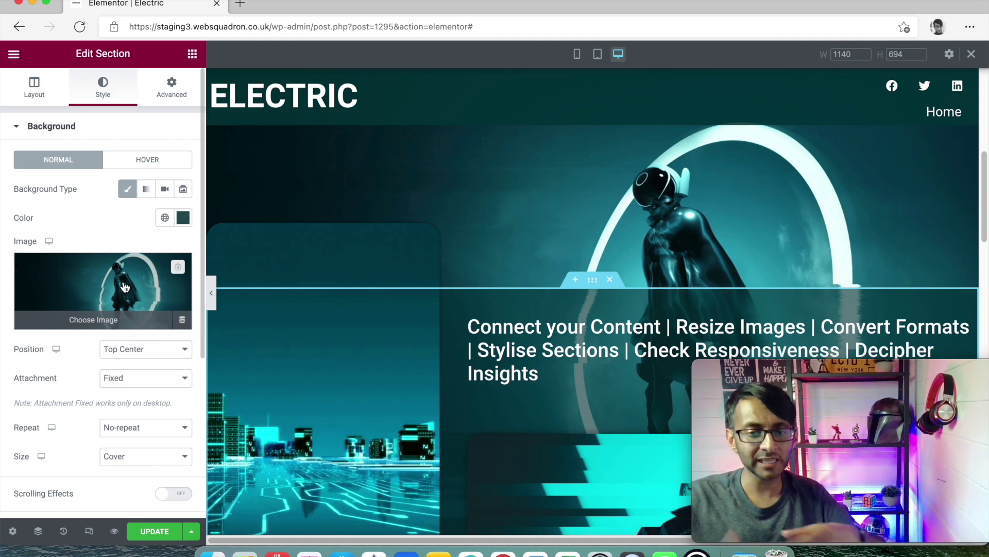
scroll(124, 286, "down", 3)
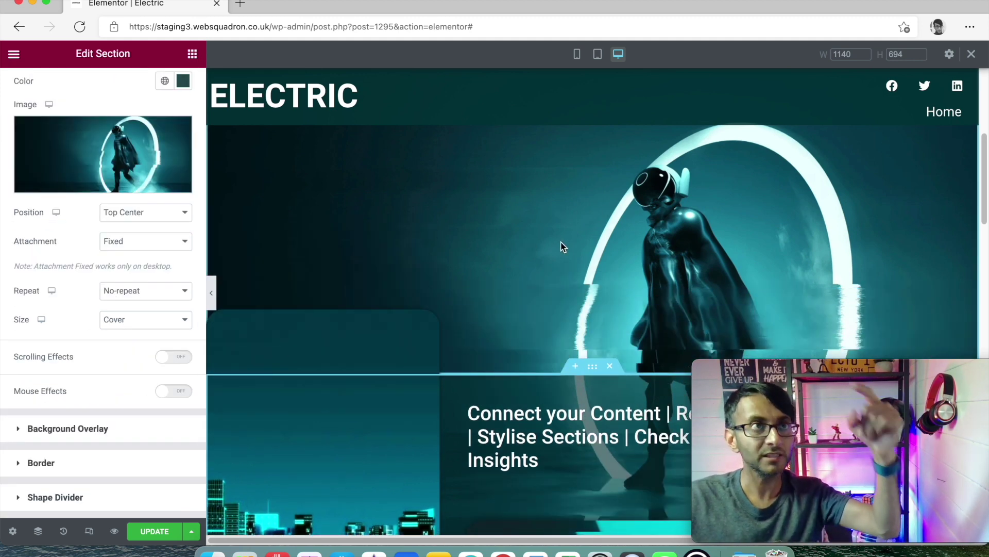
scroll(76, 351, "down", 1)
left_click(92, 426)
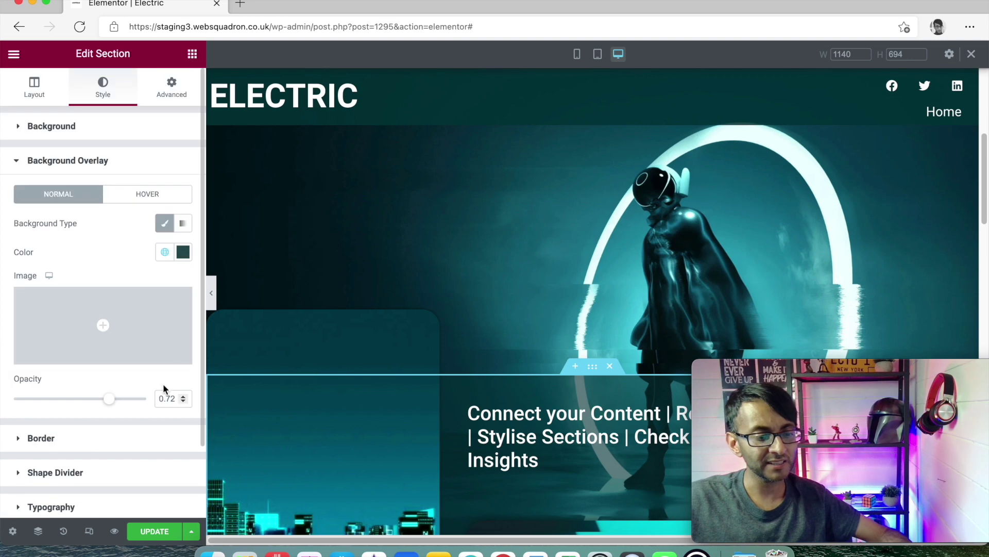
Step: Examine how the 2nd Section's overlay and fixed background behave against the banner along the page
scroll(544, 309, "down", 4)
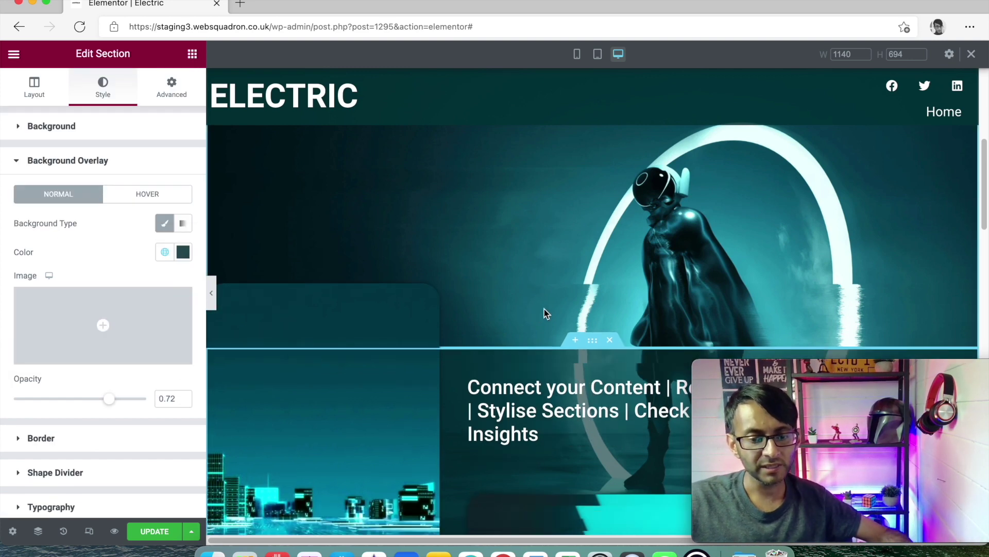
scroll(756, 296, "up", 4)
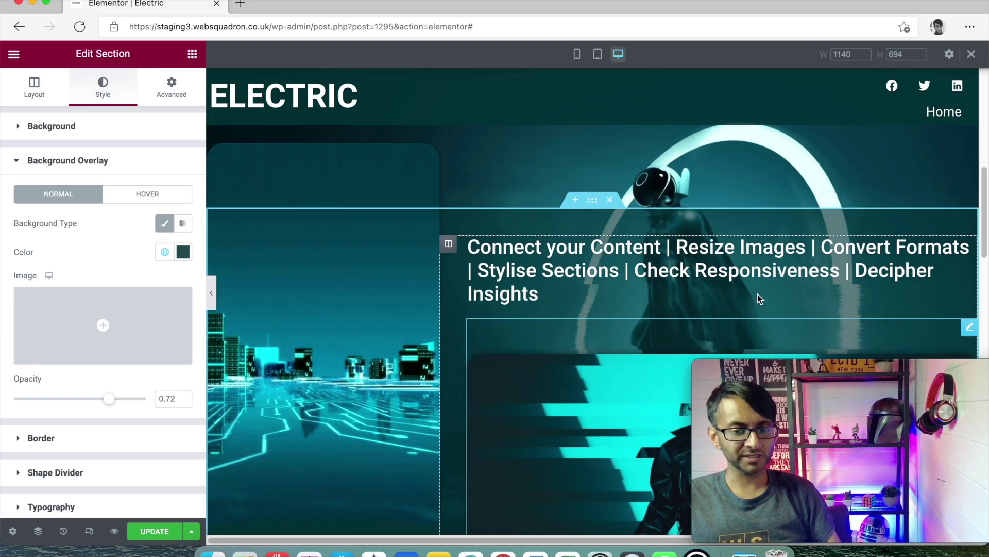
scroll(757, 296, "down", 2)
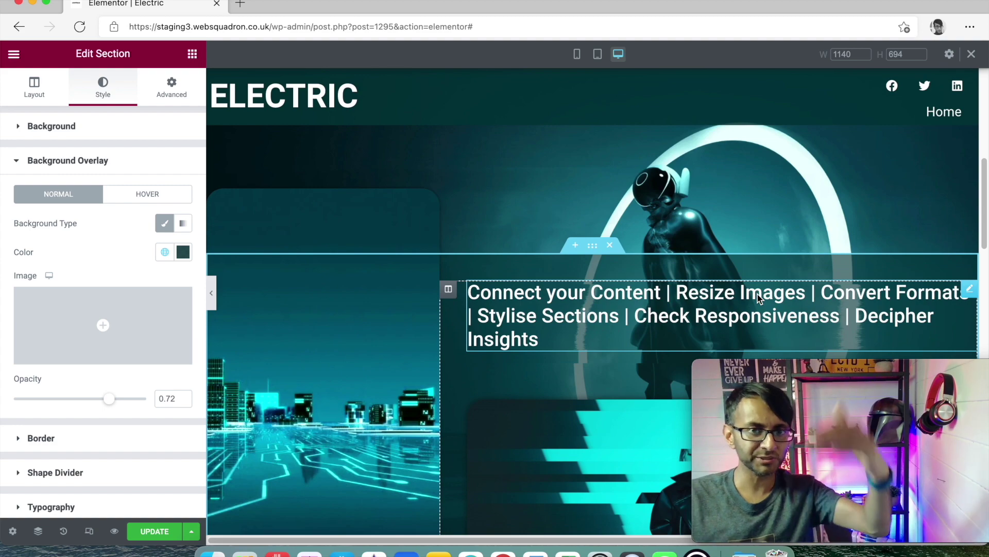
scroll(757, 295, "down", 3)
scroll(757, 295, "down", 1)
Step: Open the gradient background settings of the section starting with "At each stage" and examine them
scroll(758, 298, "down", 8)
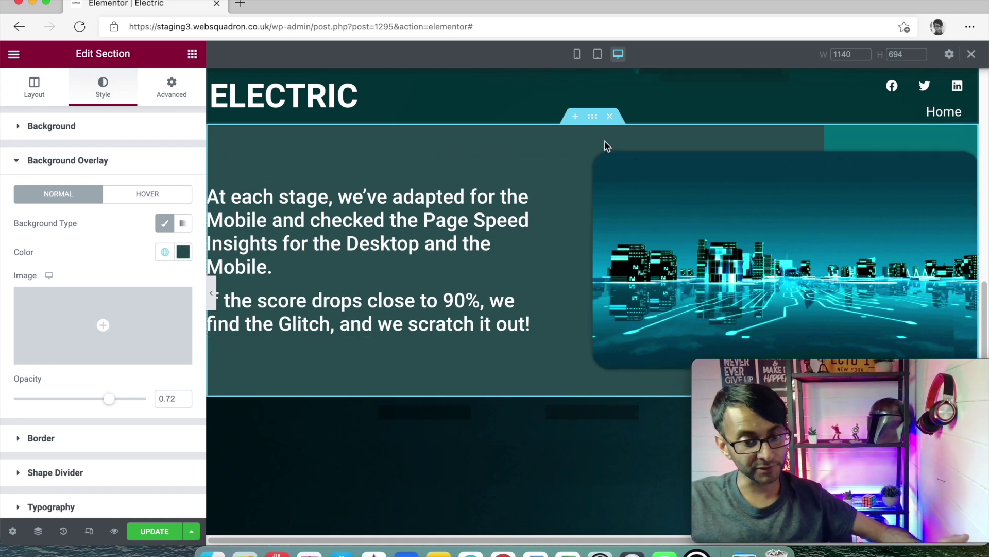
left_click(592, 118)
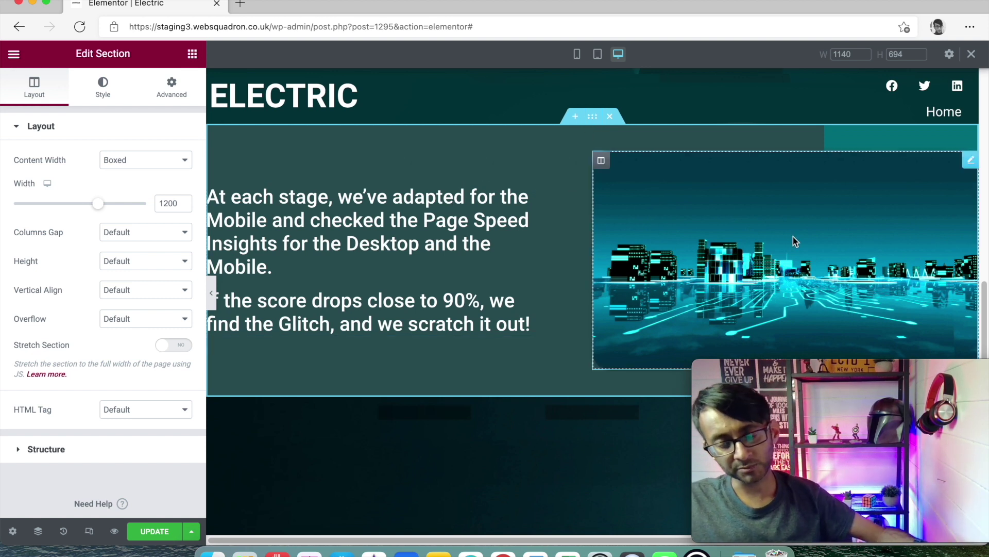
left_click(595, 124)
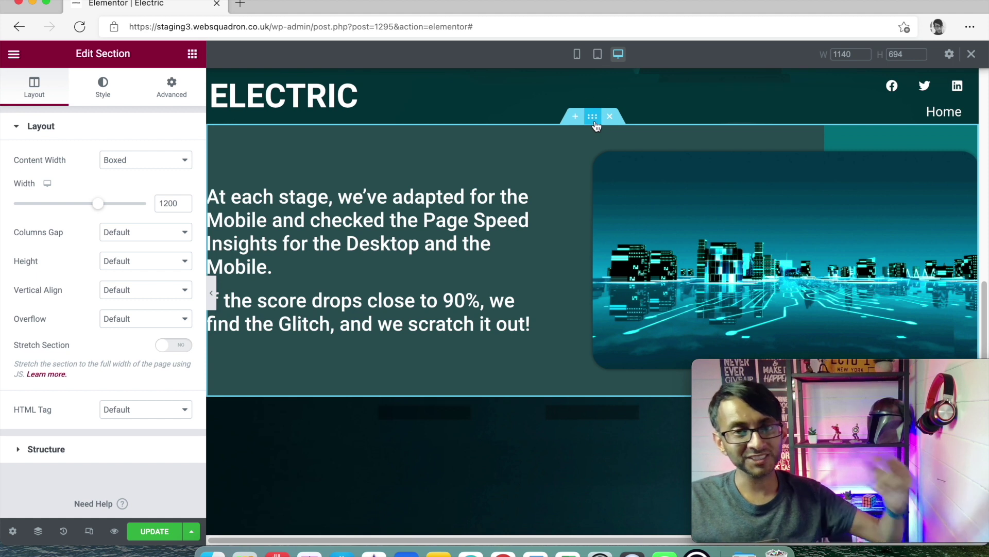
left_click(104, 91)
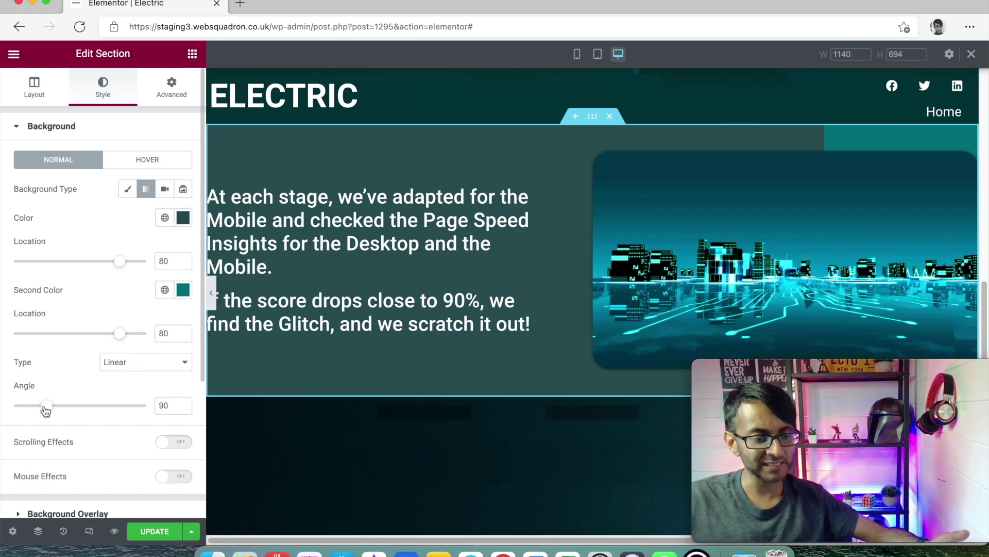
mouse_move(46, 408)
left_mouse_down()
mouse_move(72, 406)
mouse_move(46, 408)
left_mouse_up()
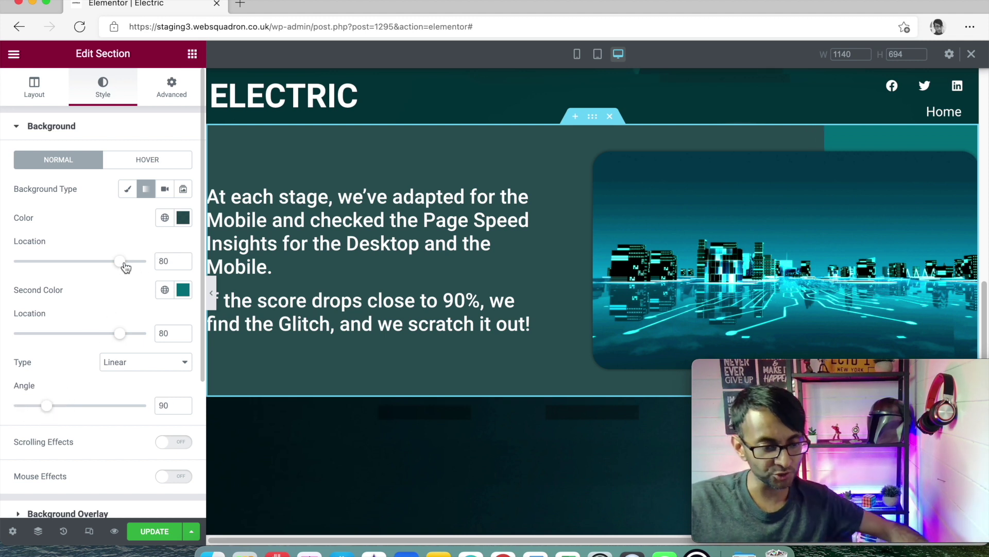
Step: Try gradient locations of 0 for the first color and 60 for the second, and restore both to 80
left_click_drag(120, 262, 15, 264)
left_click_drag(126, 336, 98, 339)
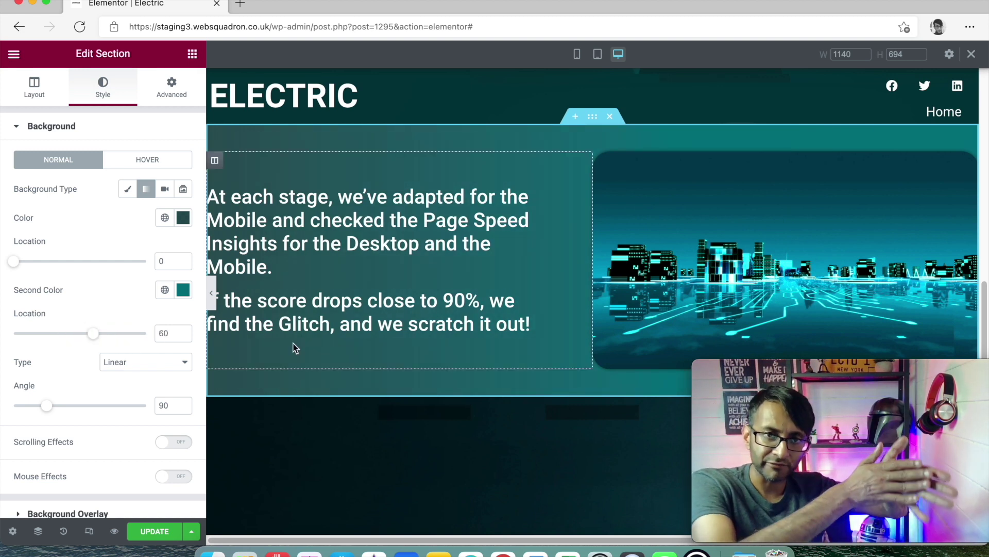
double_click(163, 261)
type("80")
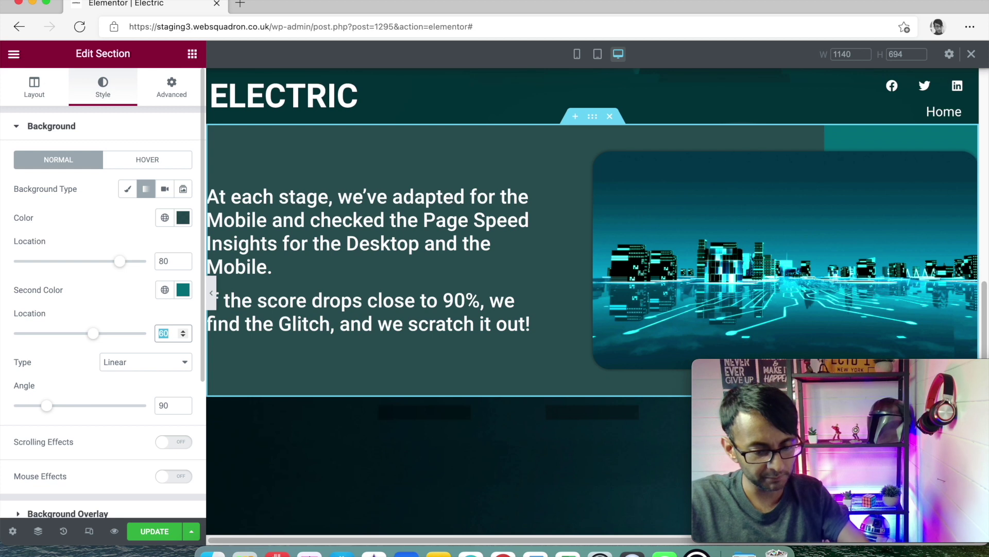
type("80")
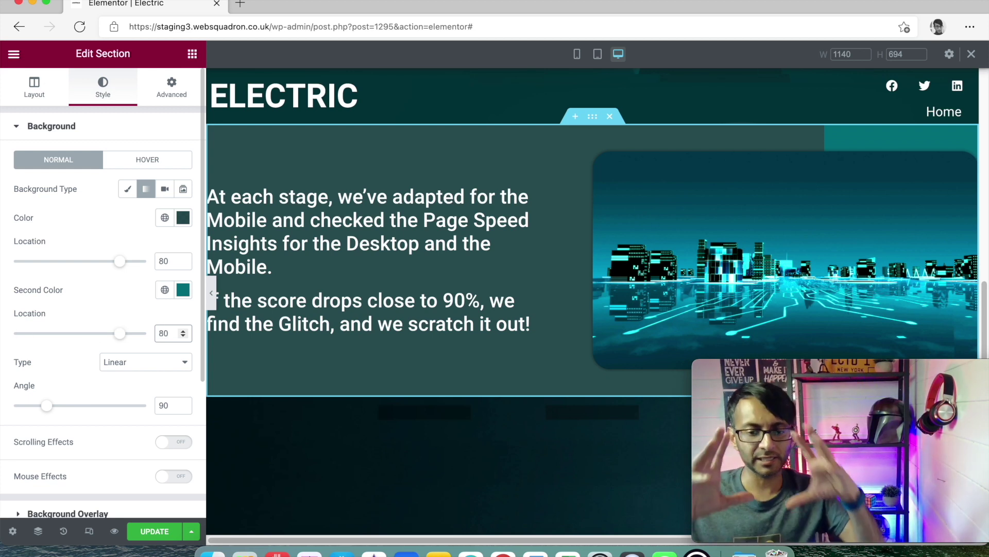
mouse_move(851, 377)
left_click_drag(849, 373, 846, 443)
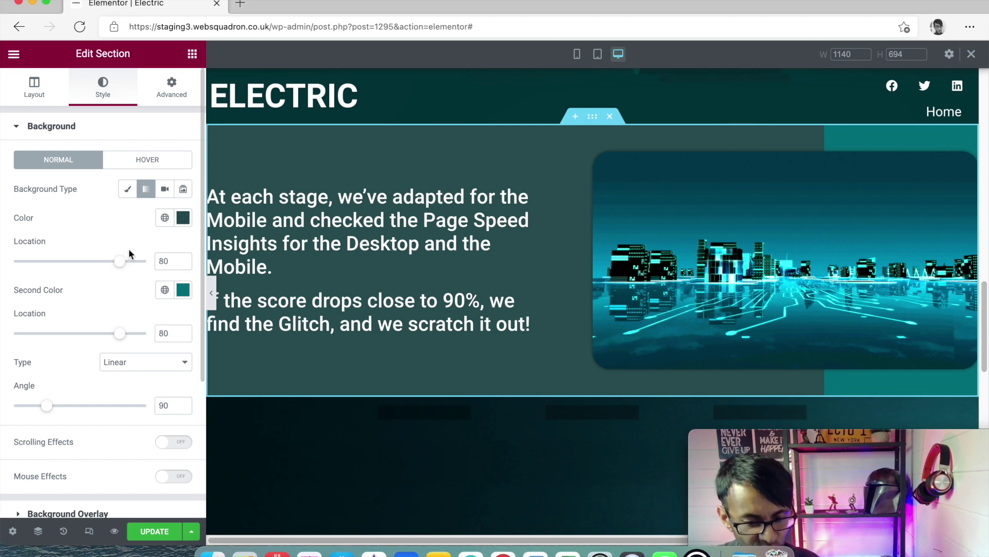
Step: Try a location of 20 for both gradient colors, and return both to 80
key("Tab")
type("20")
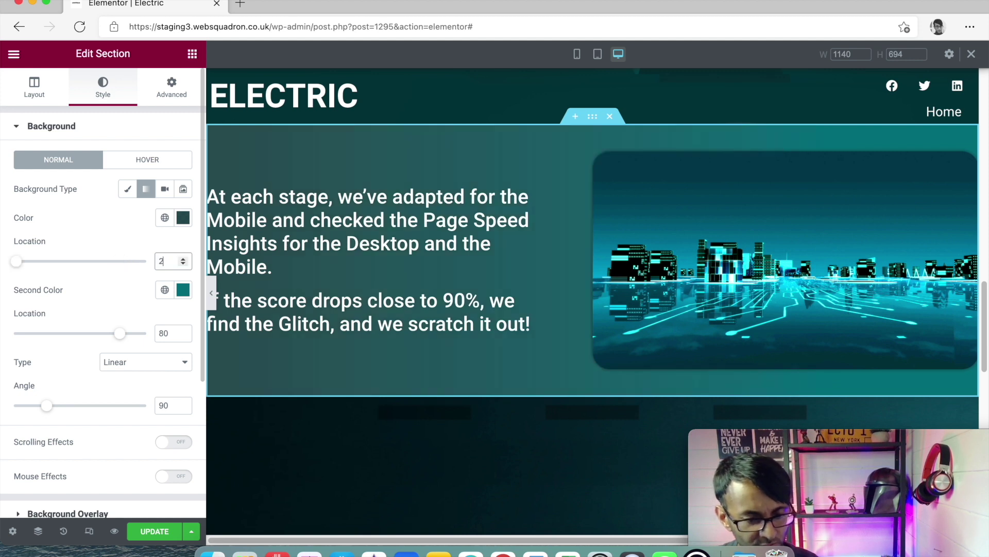
type("20")
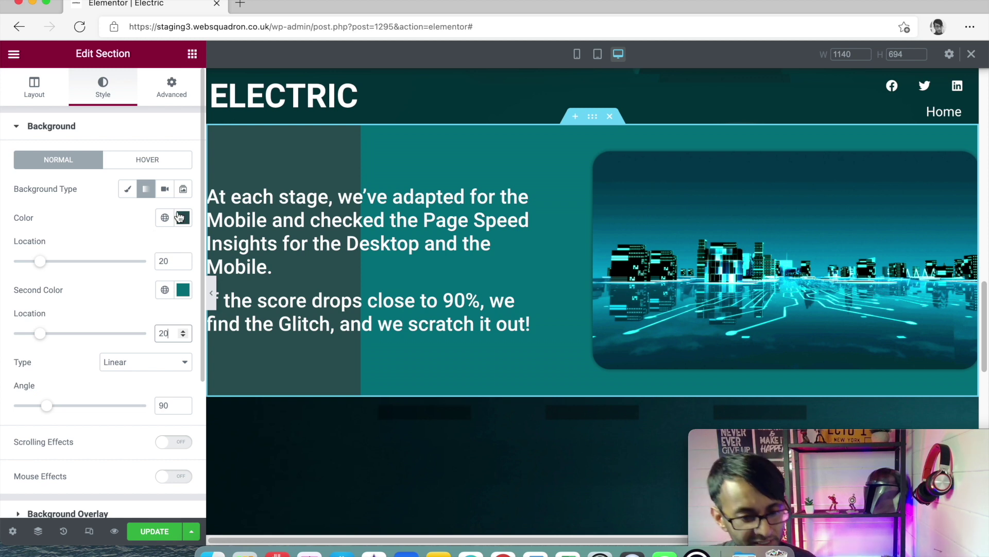
double_click(167, 261)
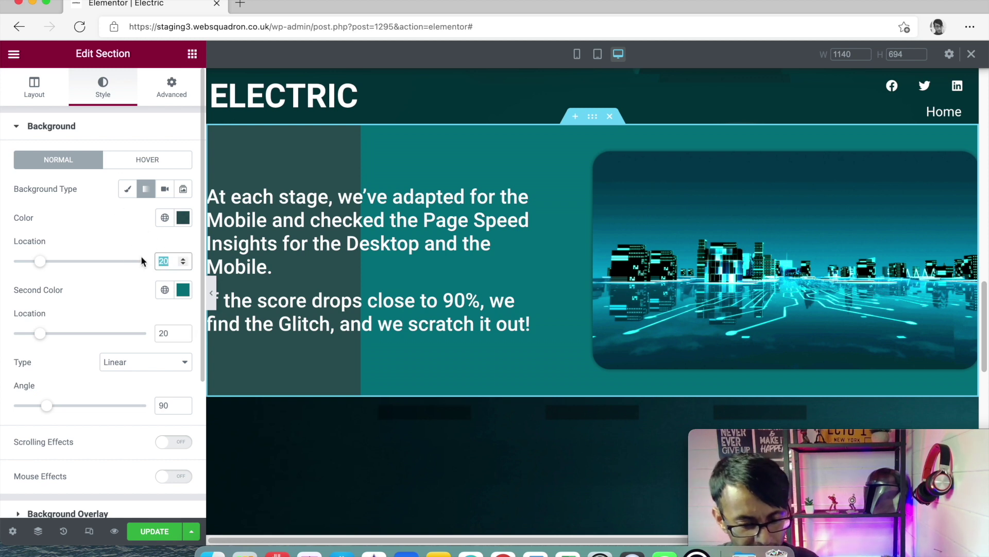
type("80")
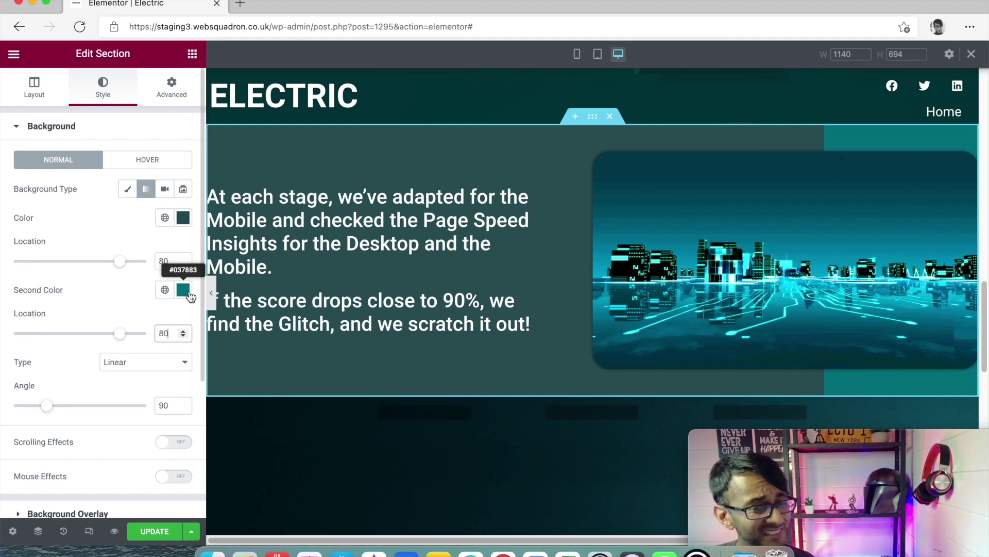
Step: Review the layout, padding and background image of the "Open your mind and play with the Elements" section, checking the image's media library details
scroll(309, 336, "down", 5)
scroll(417, 309, "down", 3)
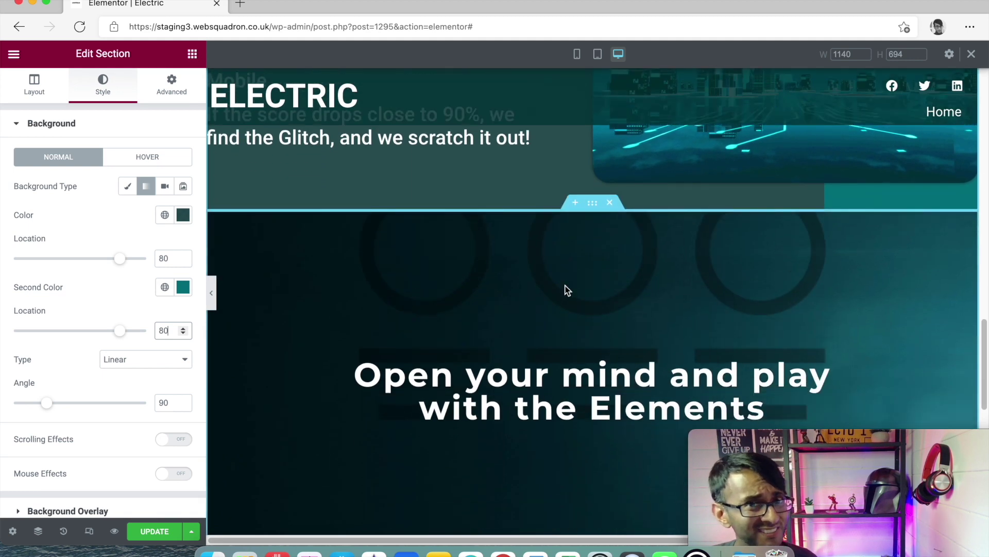
left_click(597, 209)
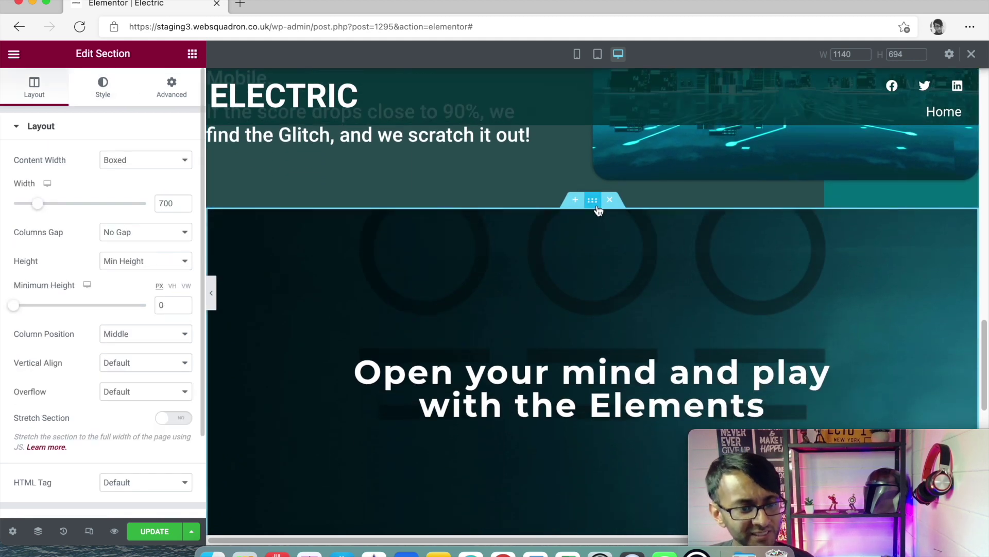
scroll(597, 299, "down", 1)
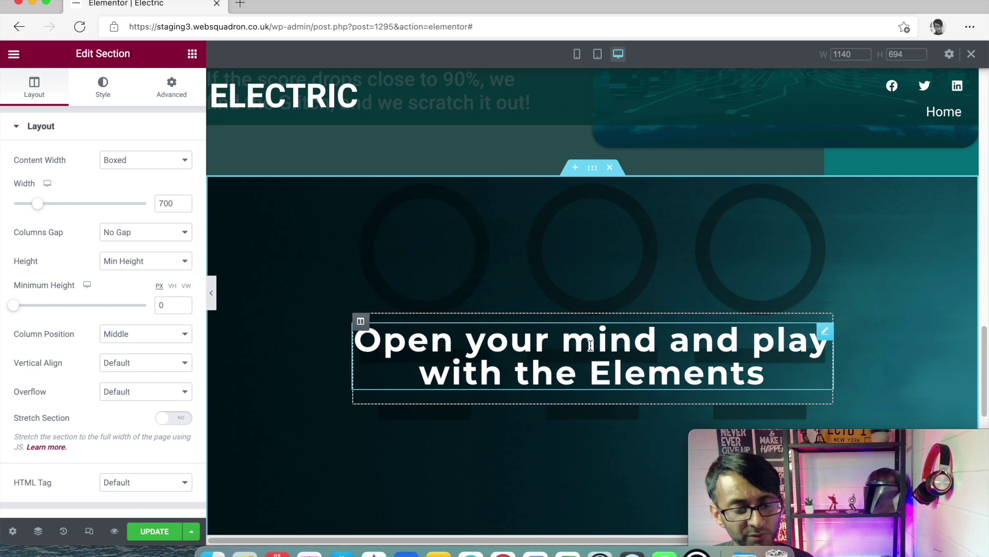
left_click(171, 87)
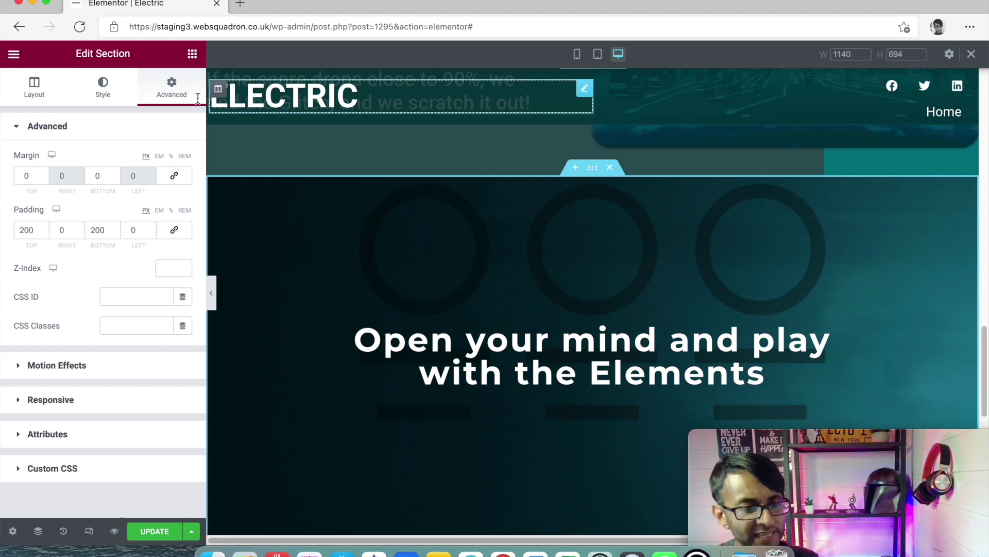
left_click(106, 88)
left_click(110, 288)
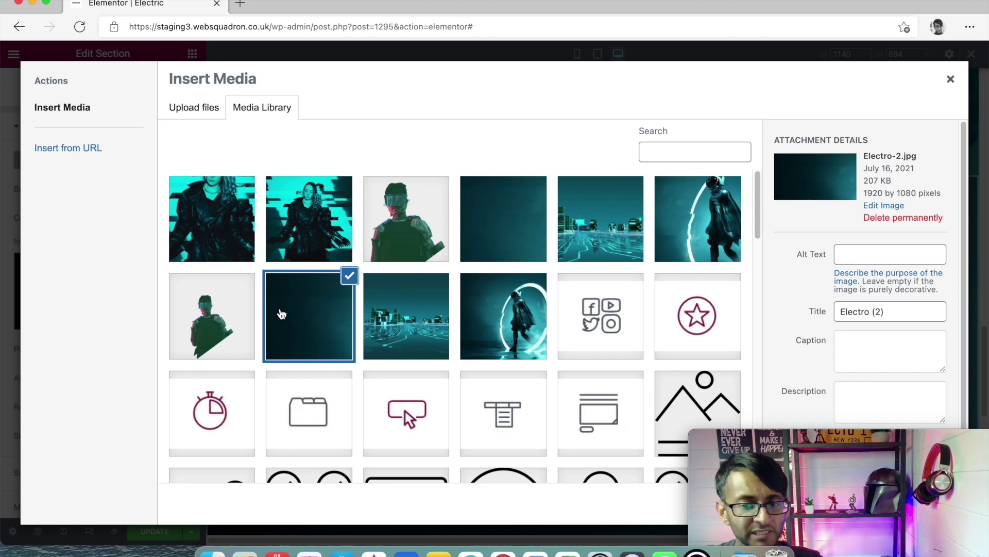
left_click(950, 79)
scroll(103, 232, "down", 3)
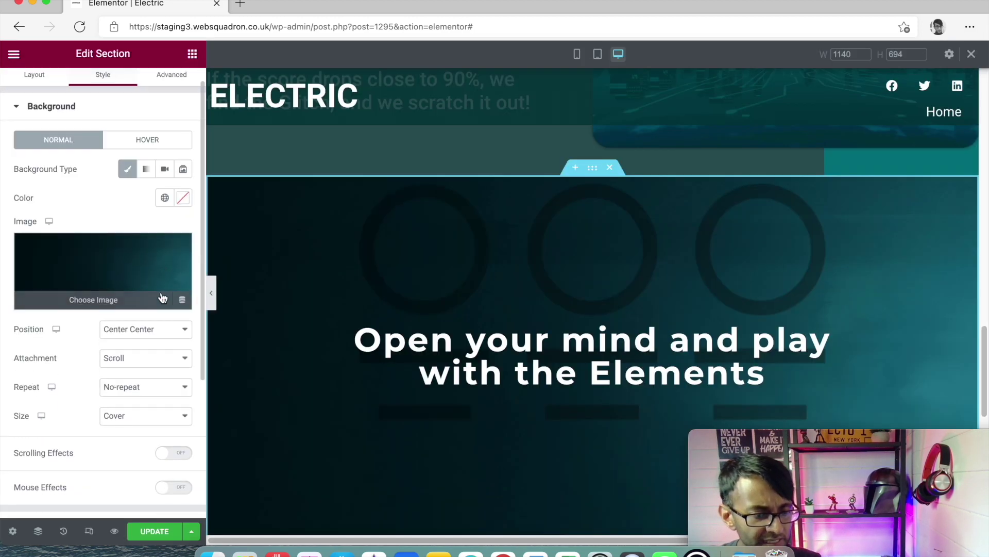
Step: Open the section's background overlay settings and check the overlay image's details in the media library
left_click(69, 449)
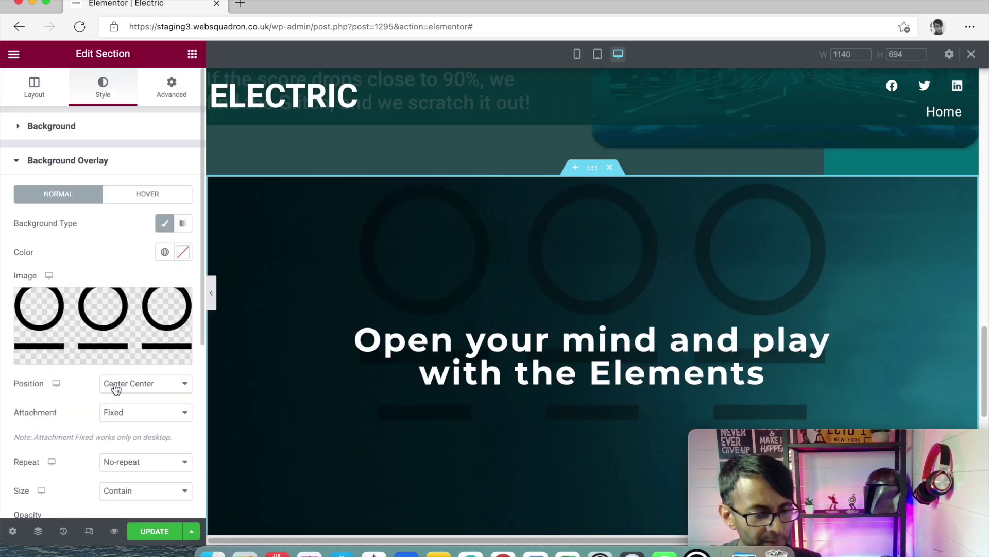
left_click(100, 320)
scroll(524, 382, "down", 3)
scroll(670, 319, "up", 3)
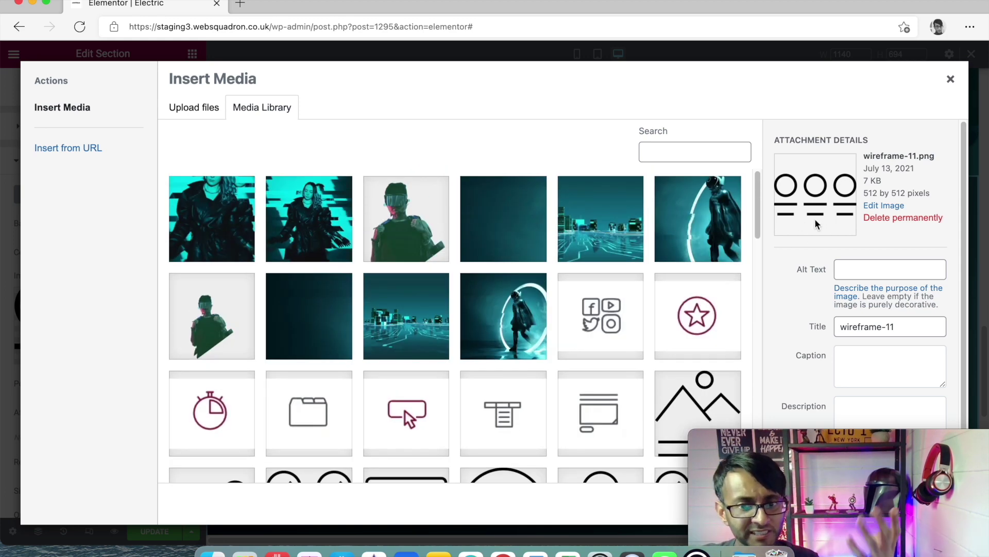
left_click(951, 80)
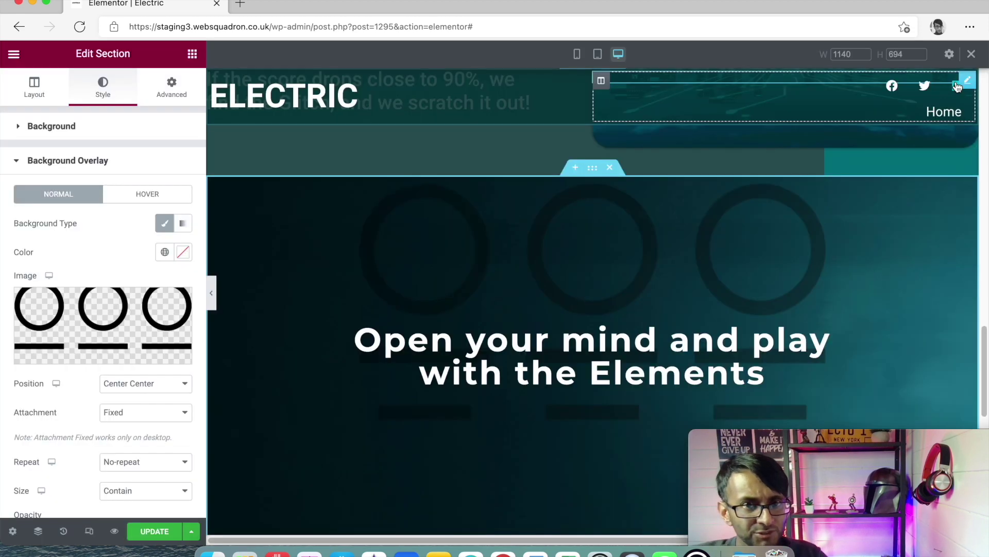
Step: Preview the wireframe overlay at opacity 1 against the section, and set its opacity to 0.36
scroll(144, 425, "down", 3)
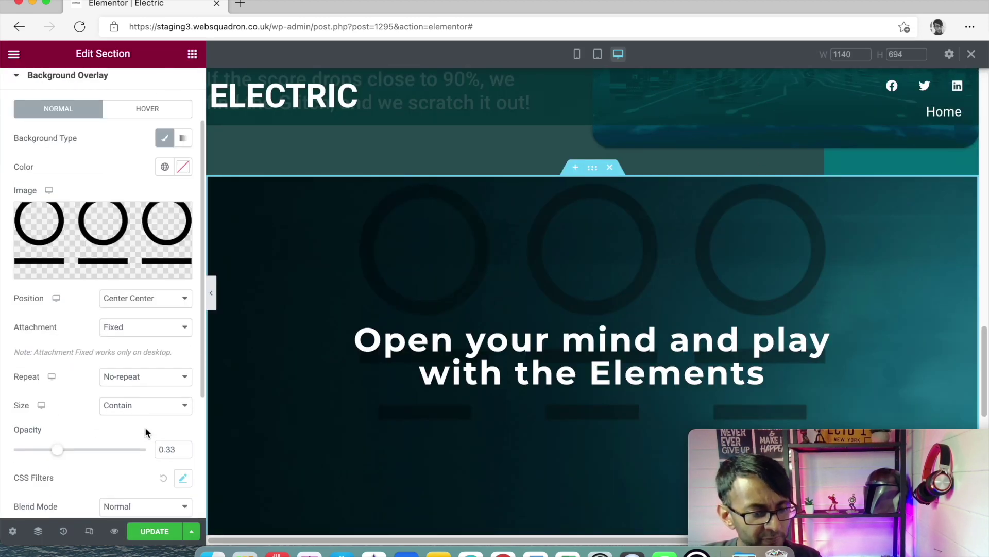
left_click_drag(58, 453, 173, 452)
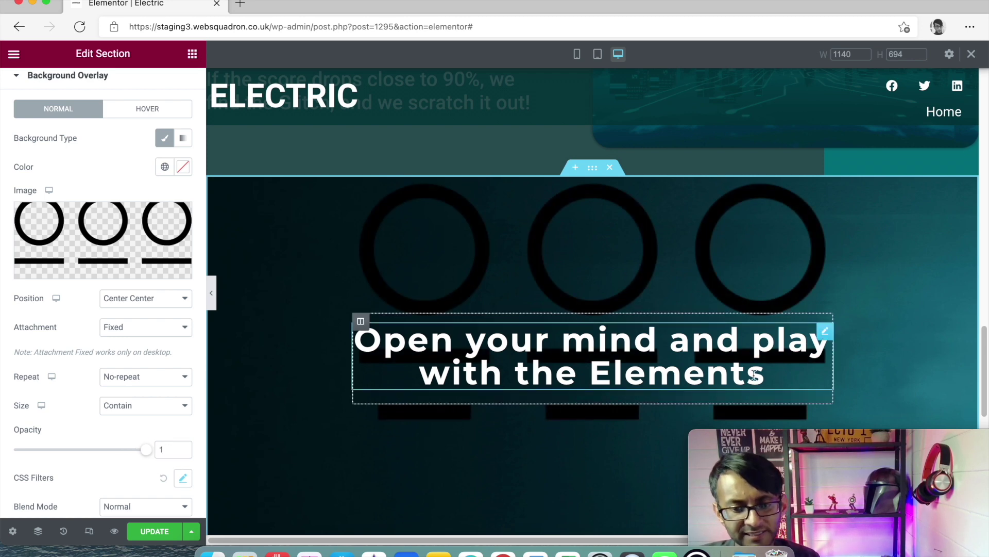
scroll(753, 376, "down", 2)
scroll(753, 375, "up", 4)
scroll(753, 376, "down", 1)
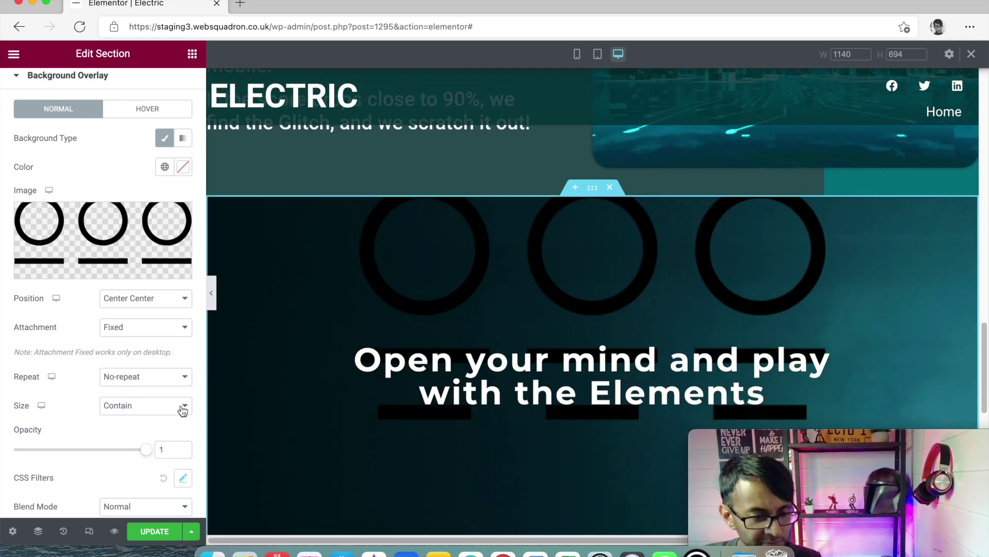
left_click(62, 447)
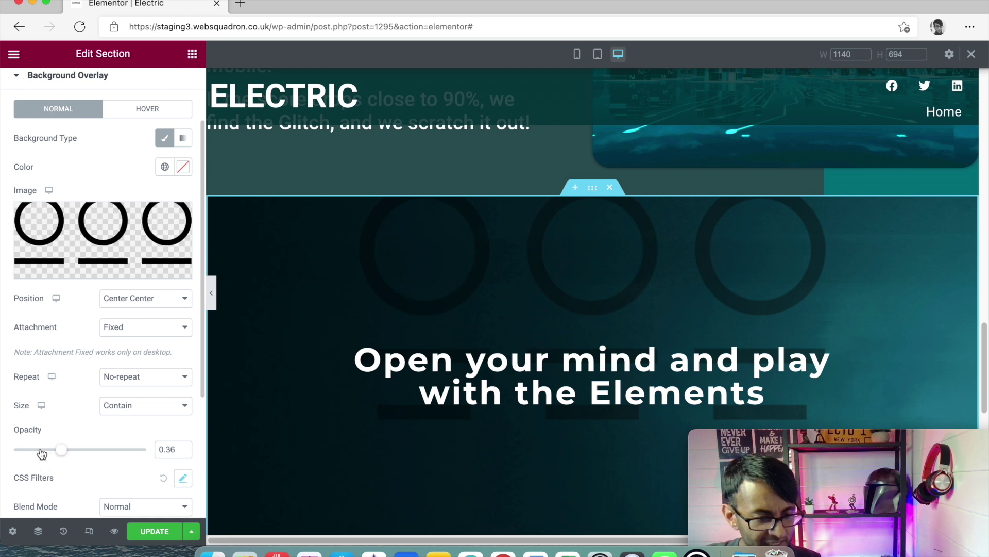
Step: Set the wireframe overlay's opacity to 0.27 and check it against the "Open your mind and play with the Elements" section
left_click_drag(48, 453, 49, 450)
scroll(846, 323, "down", 2)
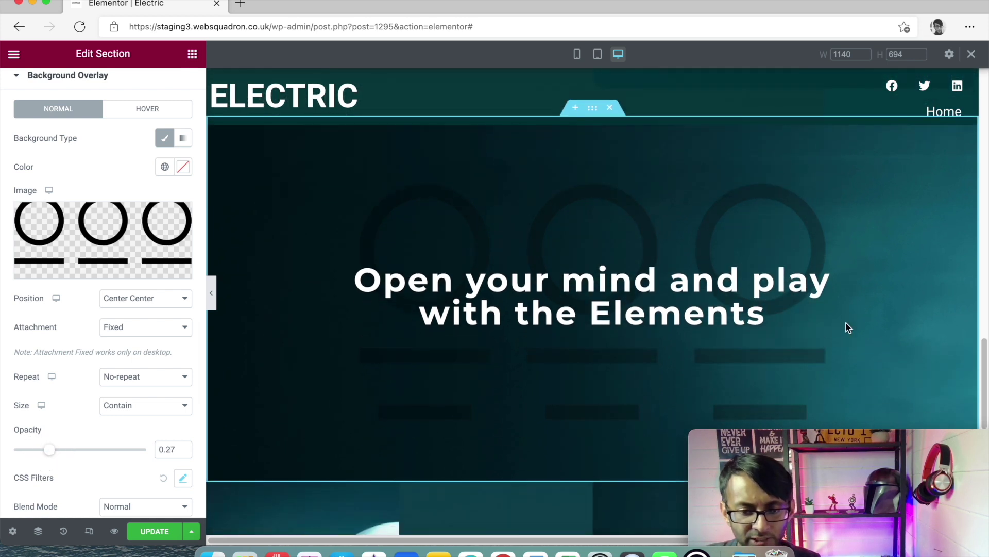
scroll(846, 320, "up", 1)
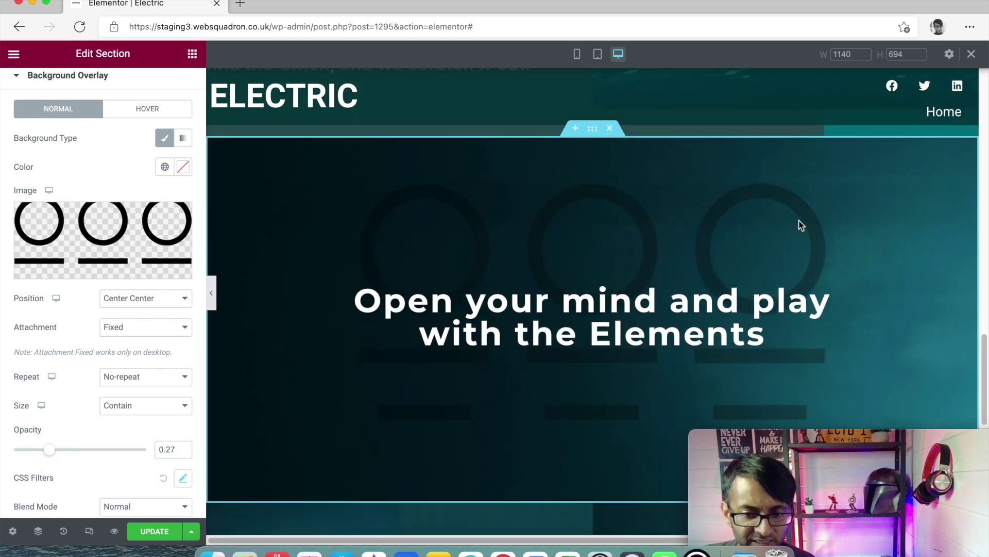
scroll(830, 260, "down", 2)
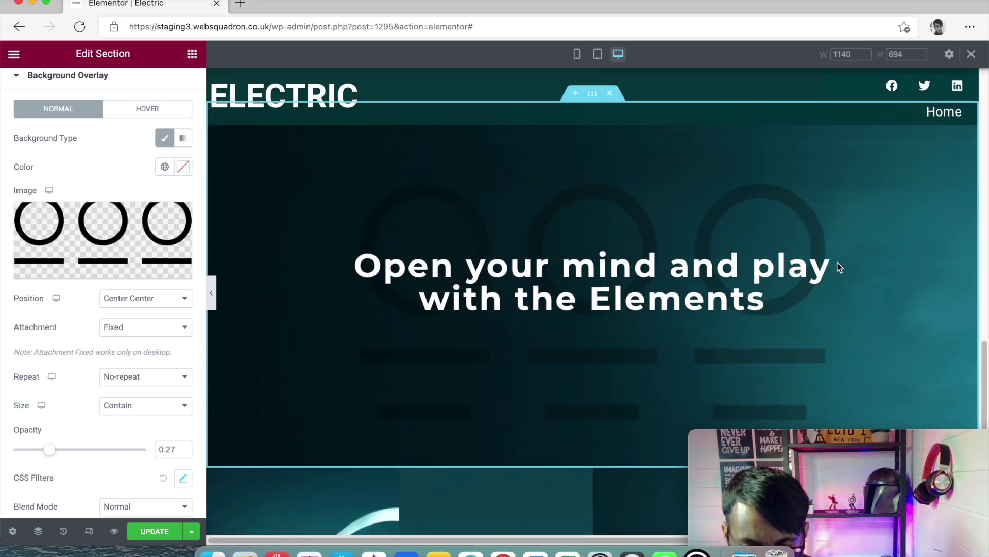
mouse_move(984, 357)
left_mouse_down()
mouse_move(984, 346)
mouse_move(984, 368)
mouse_move(984, 334)
mouse_move(983, 396)
mouse_move(982, 267)
mouse_move(984, 351)
left_mouse_up()
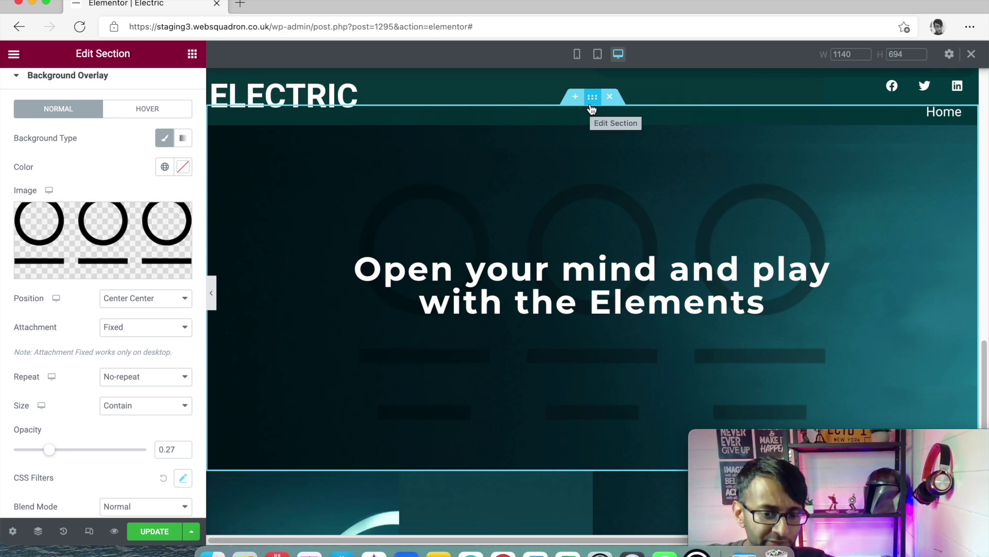
Step: Review the layout of the four-column image section and the background settings of its first column
scroll(618, 227, "down", 6)
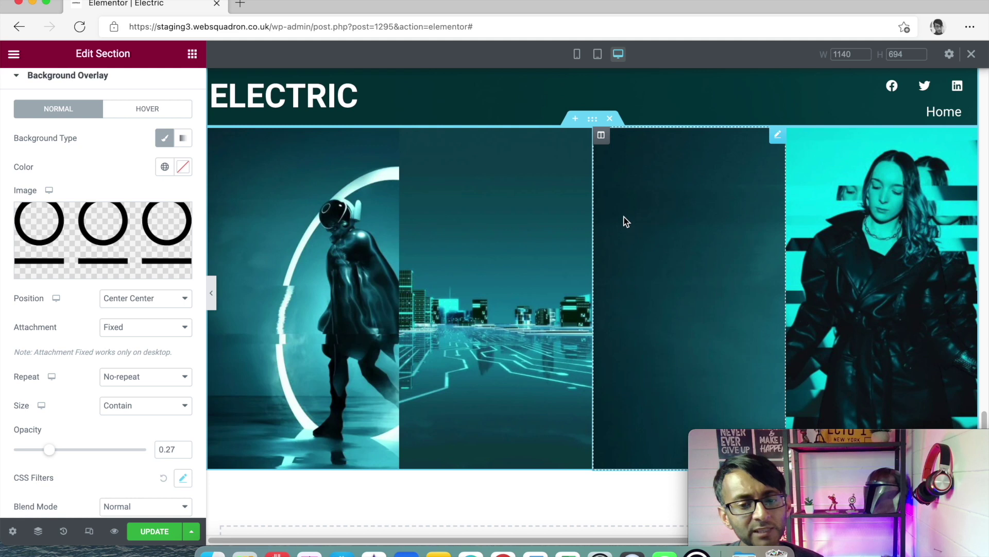
left_click(592, 120)
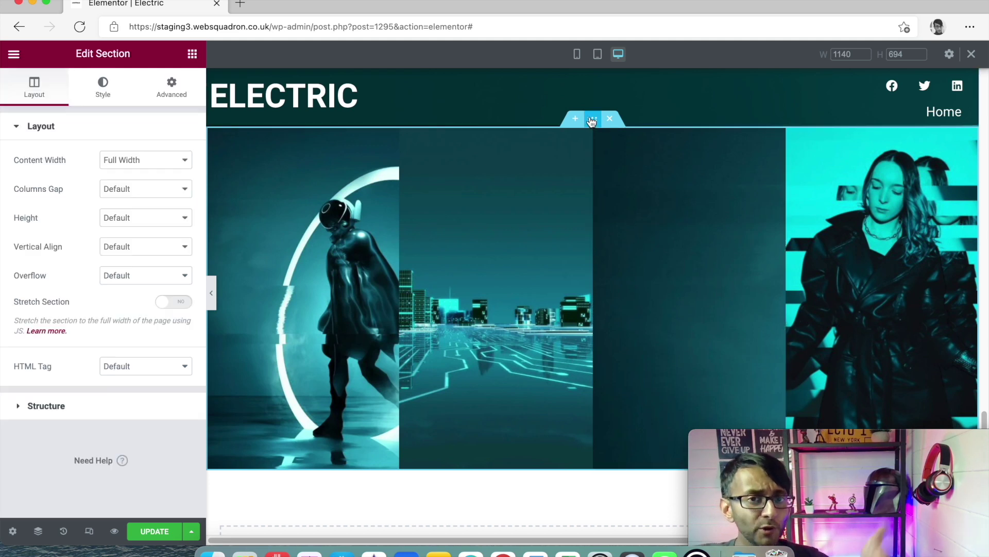
left_click(215, 136)
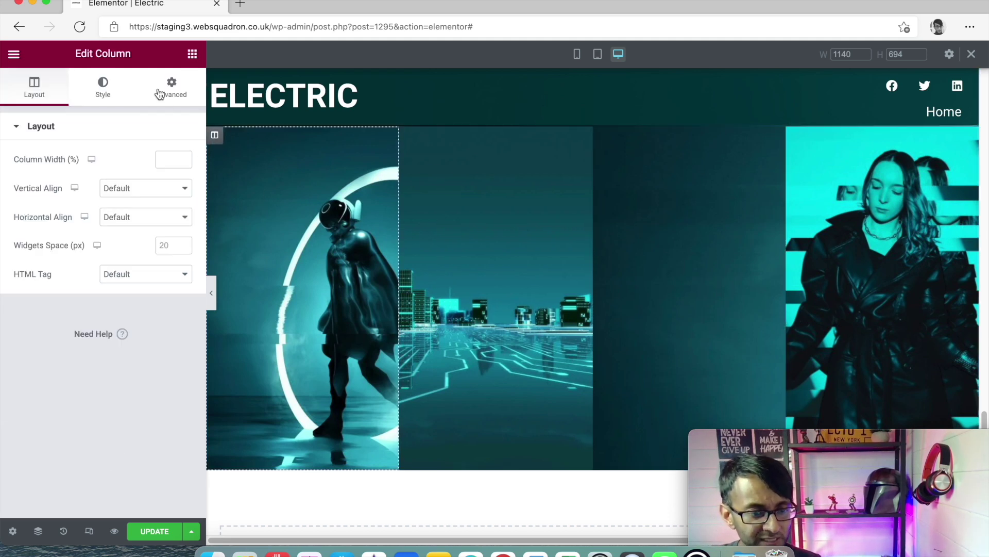
left_click(160, 94)
left_click(103, 89)
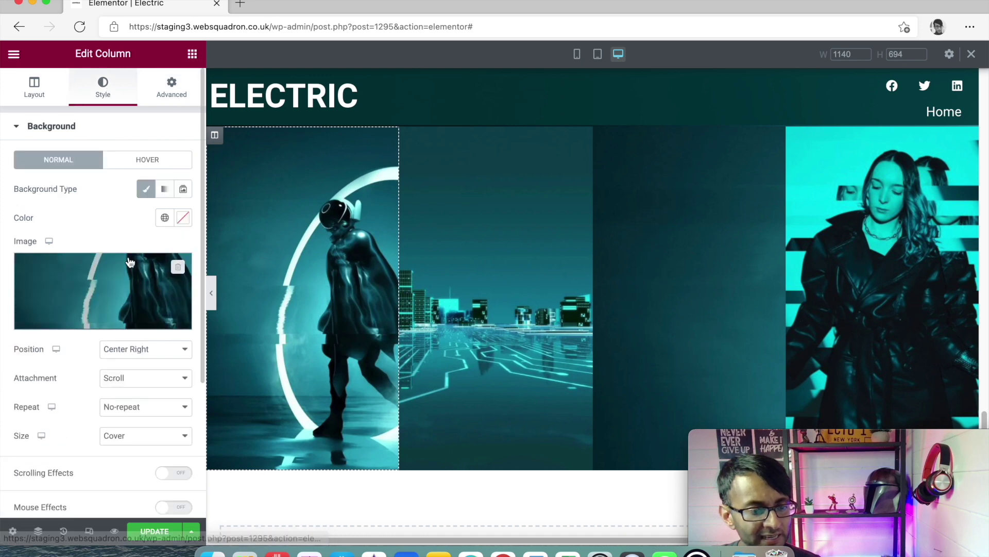
Step: Compare the column's cropped Electro-3 background image with the full-size Electro.jpg in the media library, keeping the cropped one
left_click(123, 266)
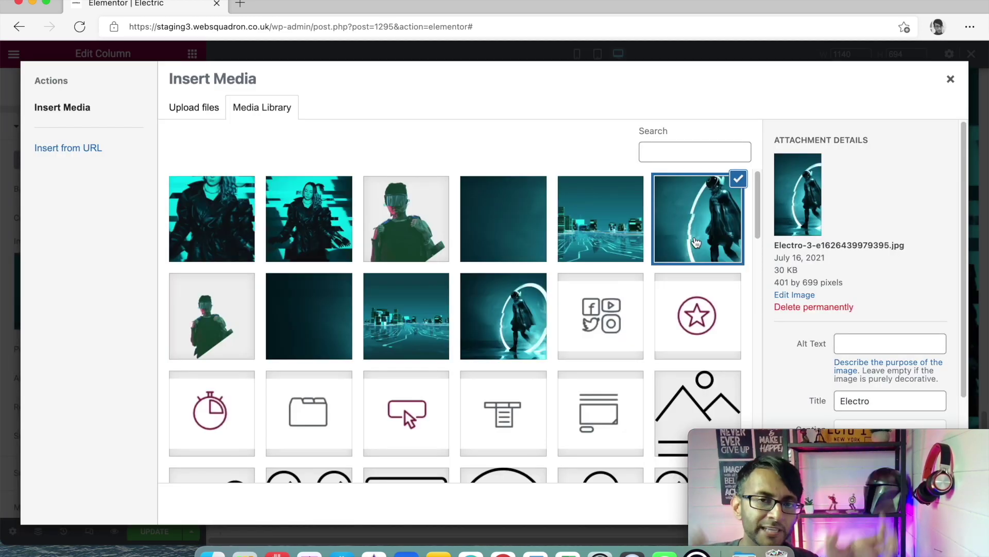
left_click(512, 339)
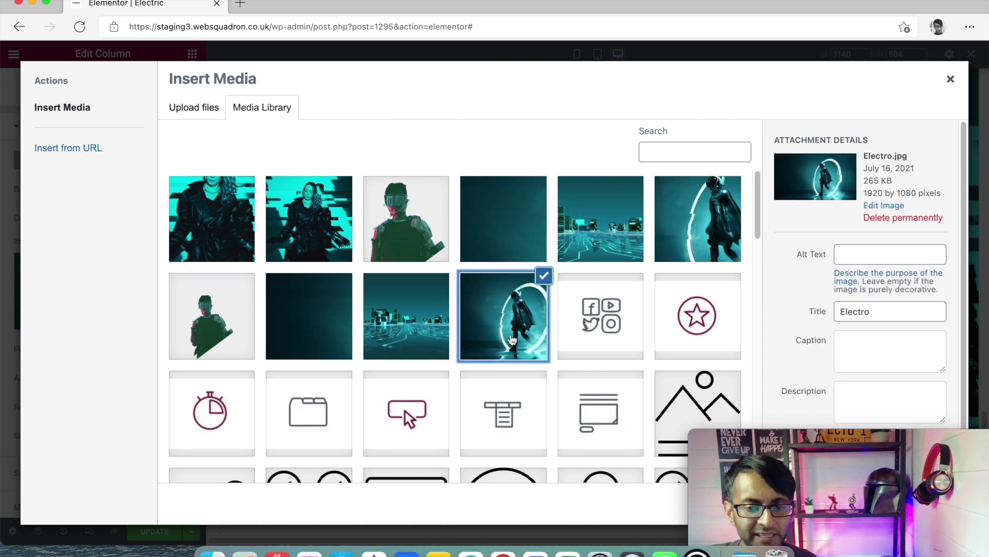
left_click(714, 207)
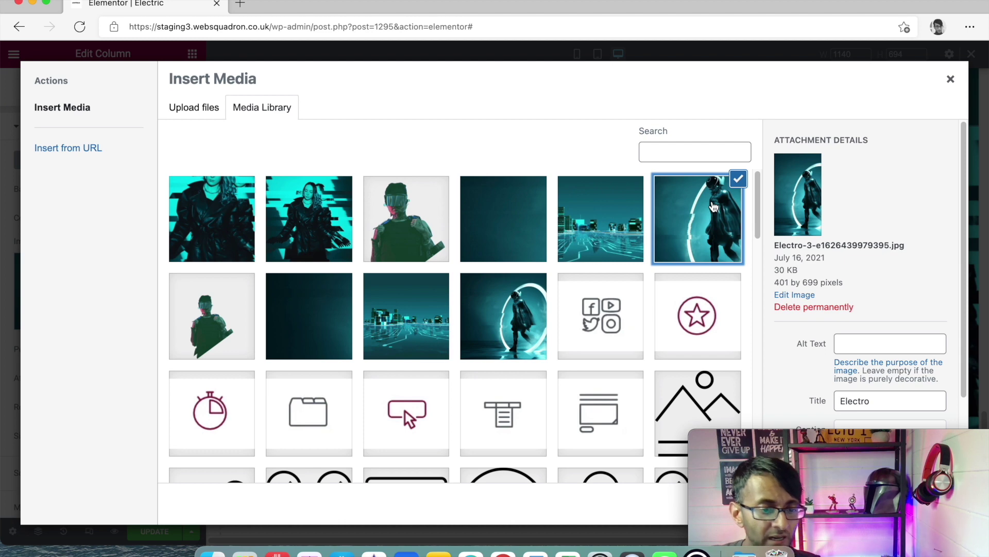
left_click(948, 80)
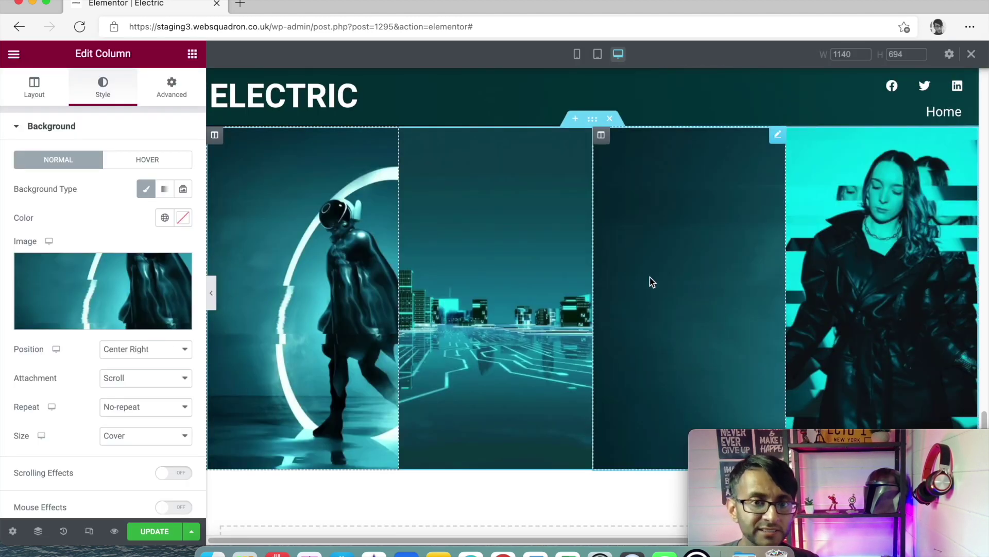
Step: Look over the finished page, and leave the editor without saving for the site's wp-admin dashboard
scroll(650, 276, "up", 10)
scroll(650, 277, "up", 5)
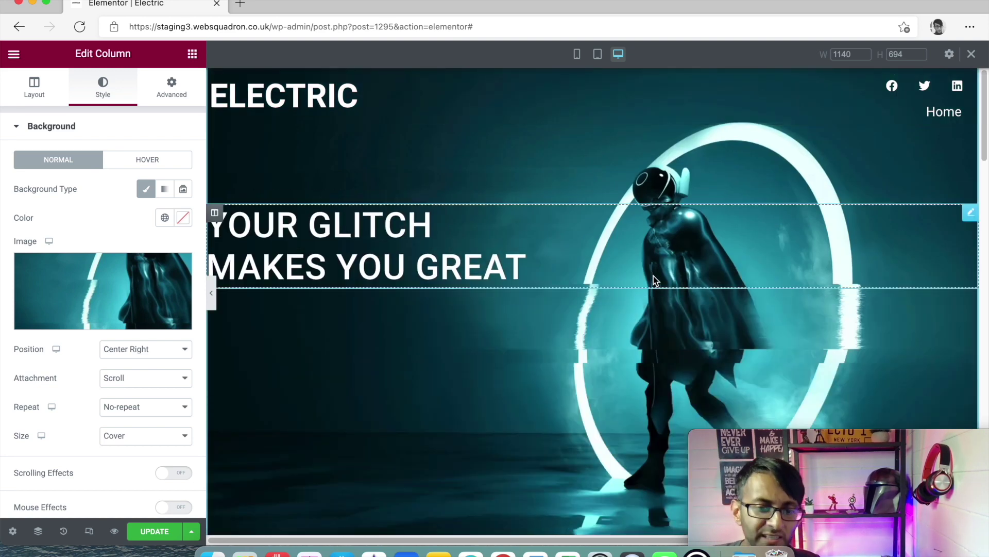
scroll(655, 279, "down", 5)
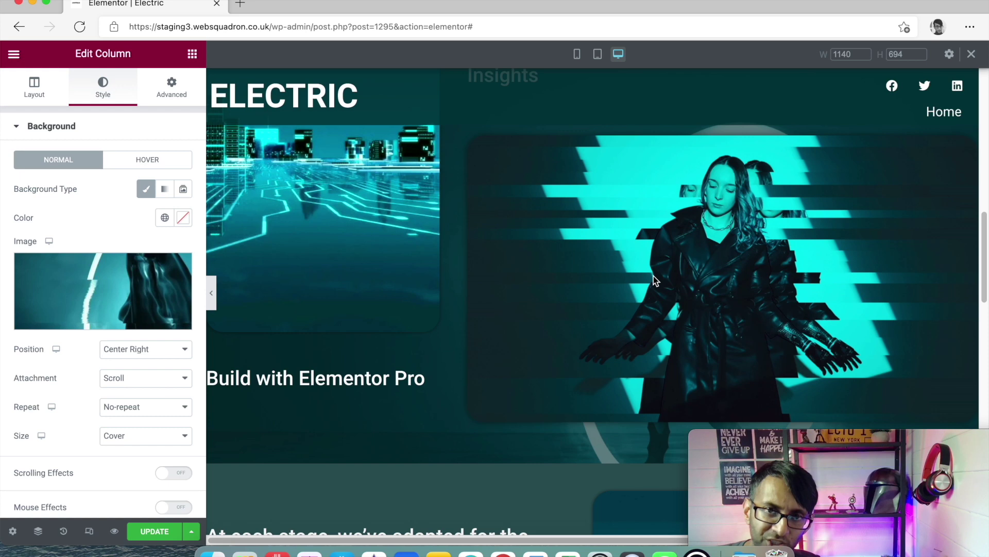
scroll(654, 276, "down", 5)
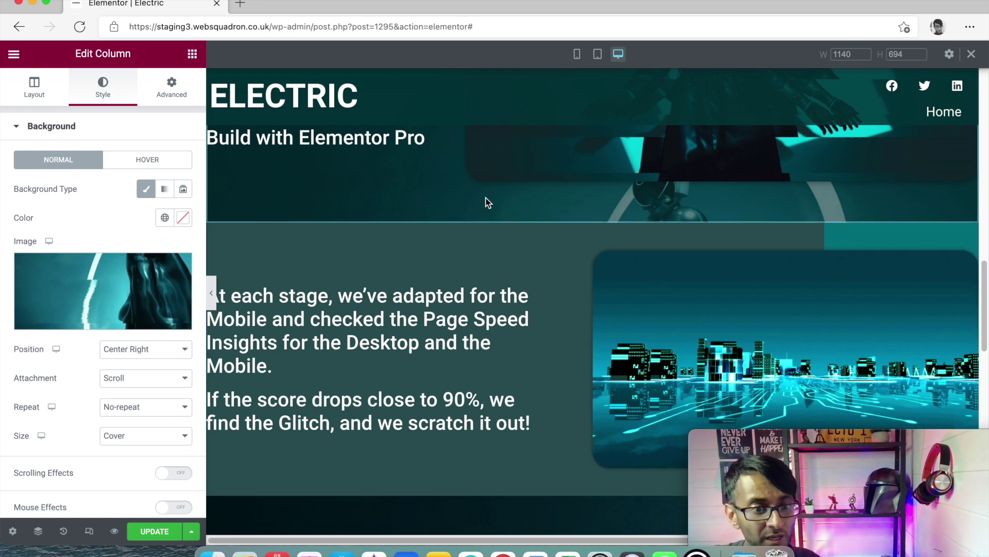
left_click(304, 27)
left_click_drag(313, 26, 626, 32)
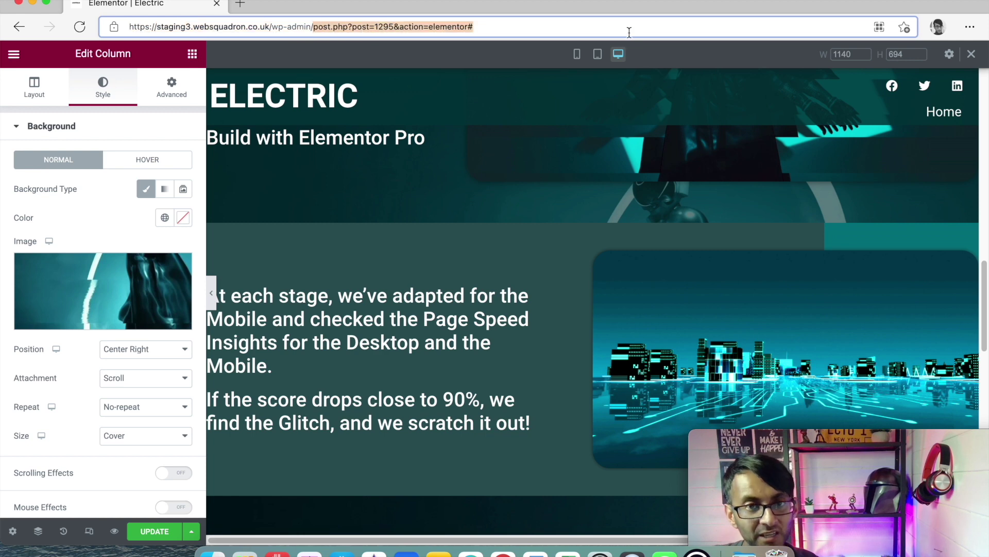
key("BackSpace")
key("Return")
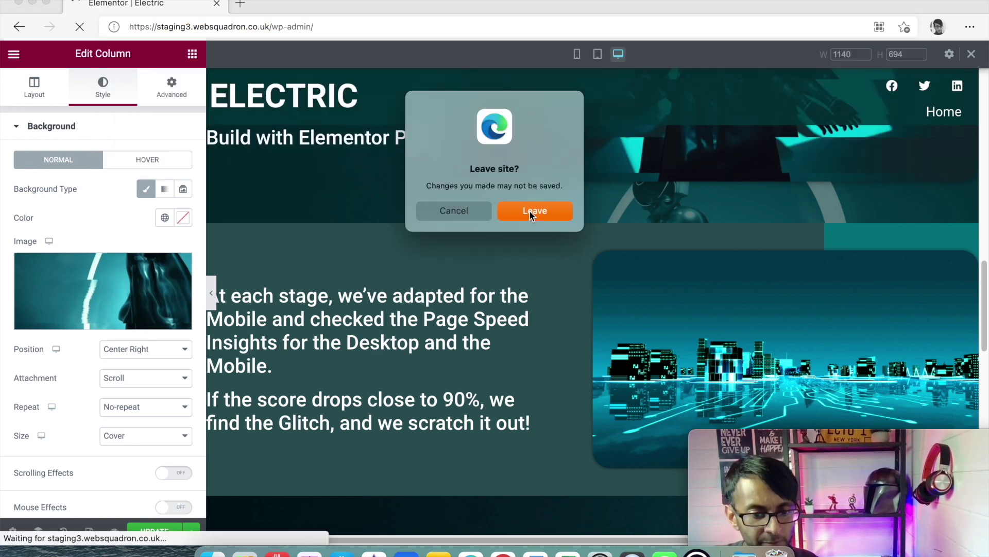
left_click(529, 211)
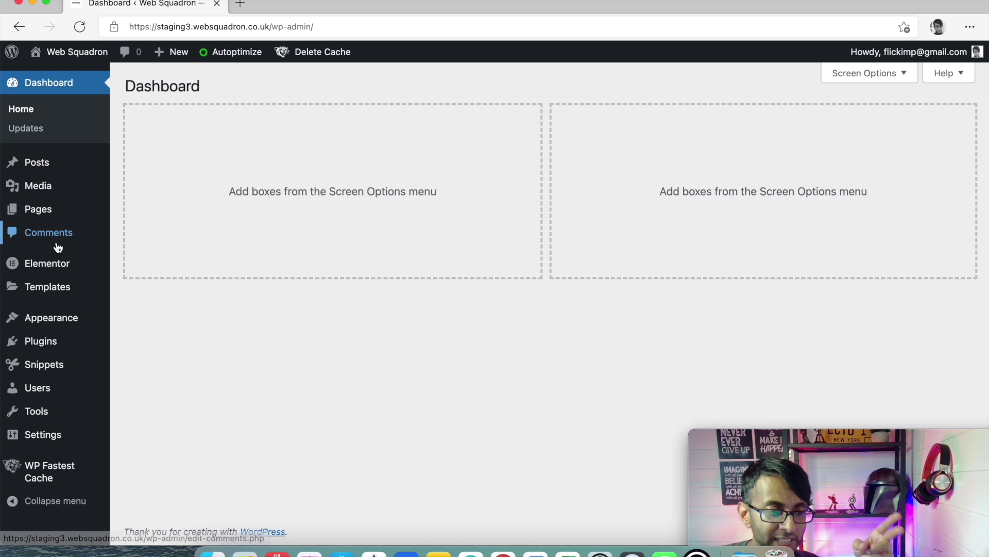
Step: Review the list of installed plugins and examine the options enabled in WP Fastest Cache
left_click(137, 345)
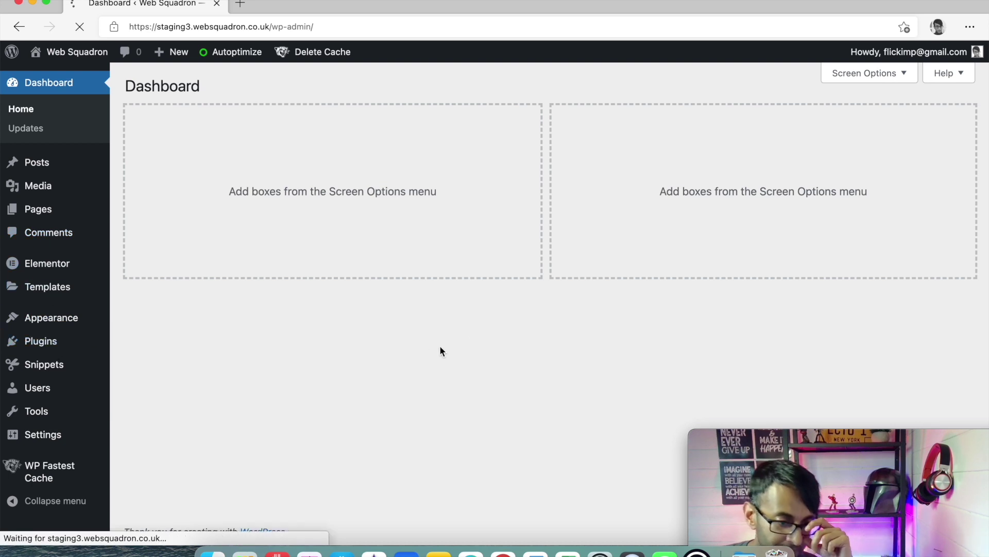
scroll(531, 336, "down", 4)
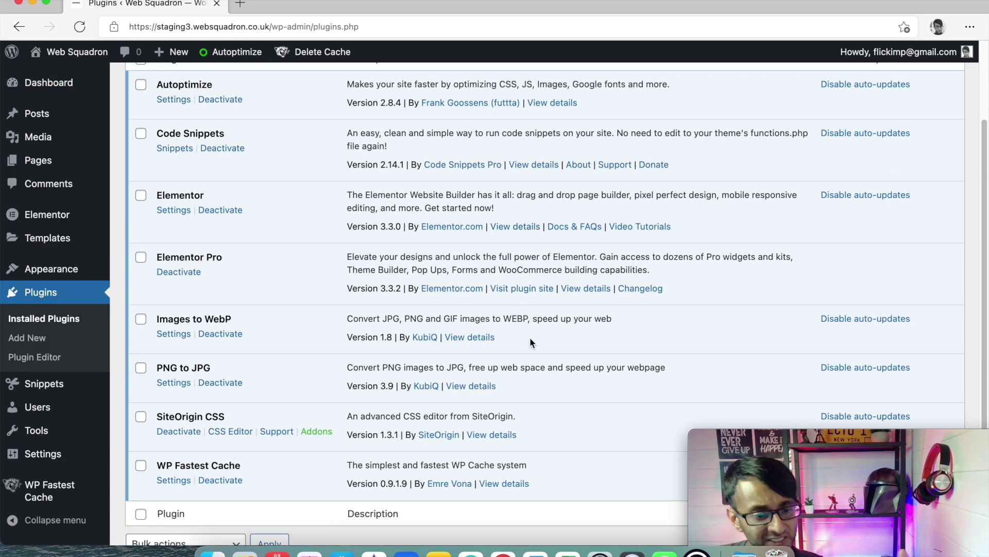
scroll(530, 337, "up", 1)
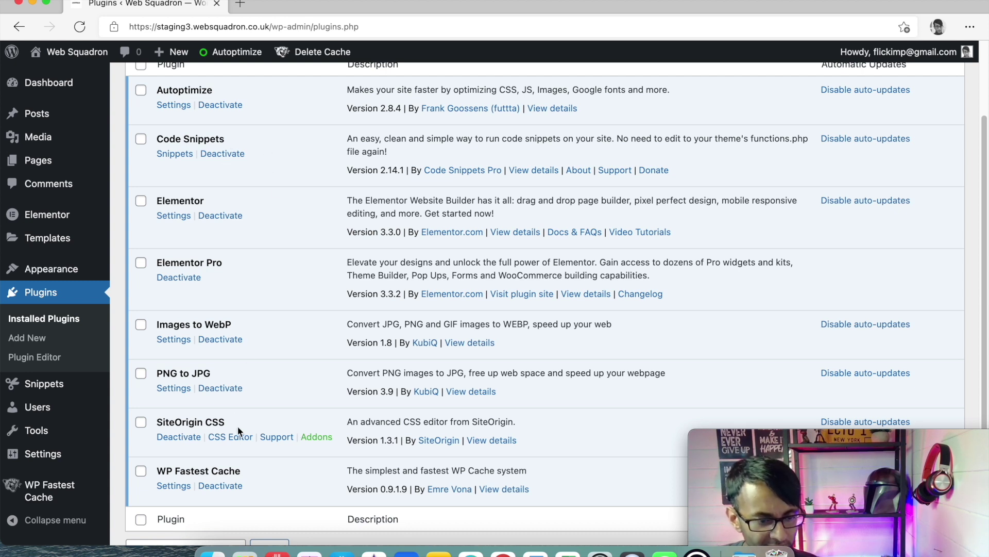
left_click(165, 488)
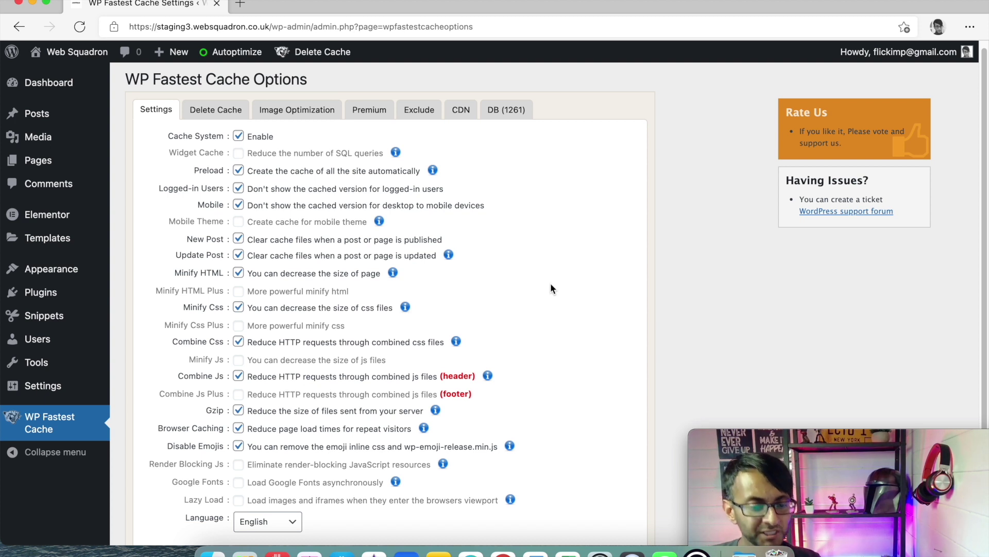
left_click_drag(870, 430, 837, 379)
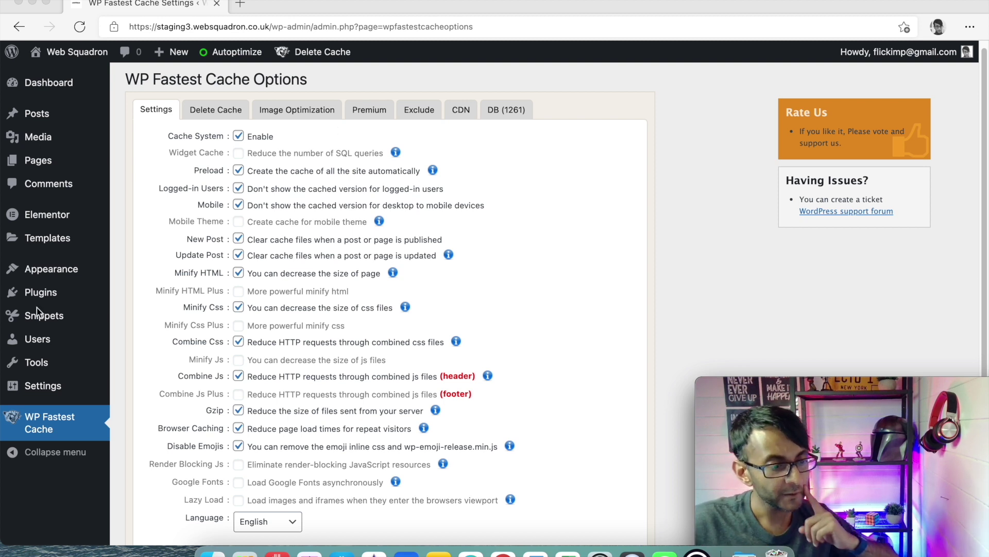
Step: Return to the installed plugins and go through the list down to the image conversion plugins
mouse_move(54, 382)
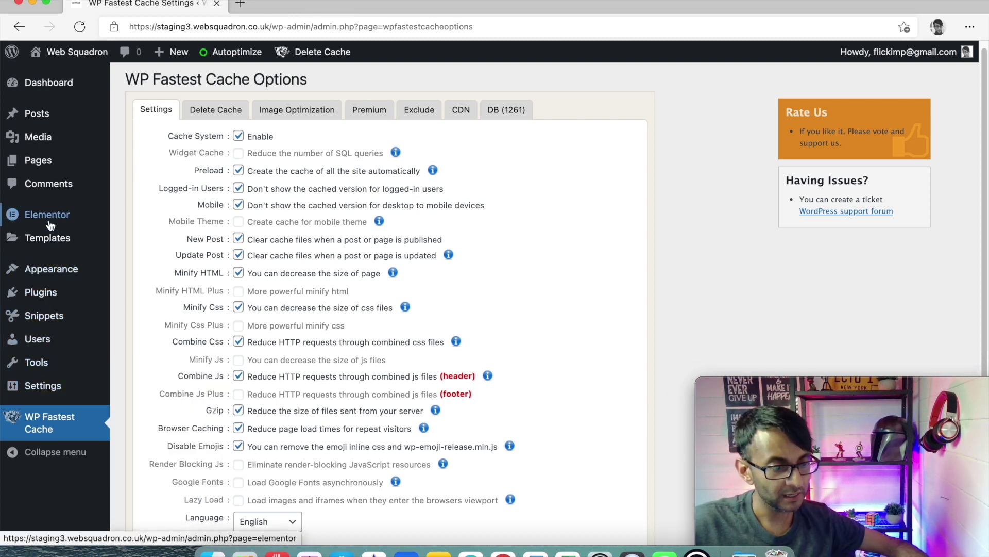
mouse_move(50, 293)
left_click(139, 301)
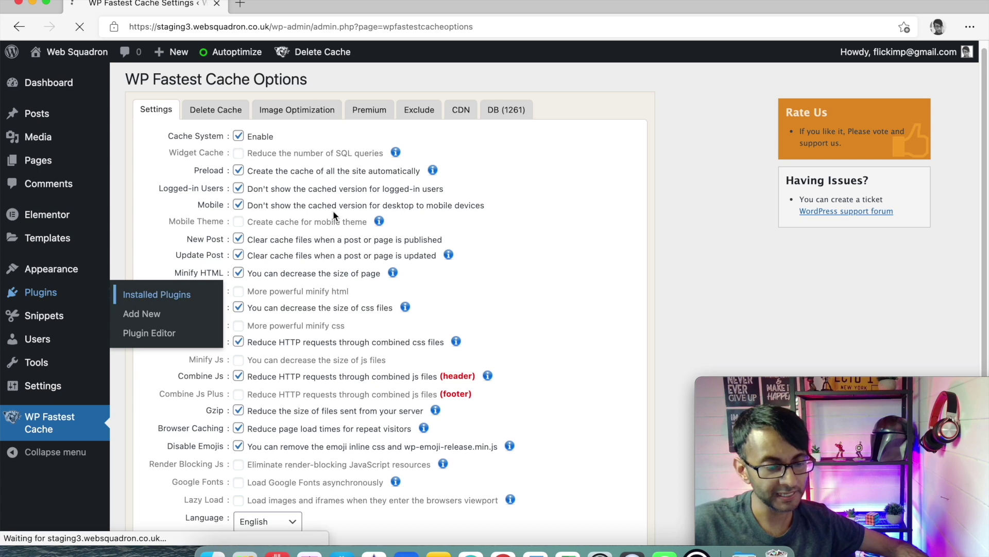
scroll(255, 366, "down", 2)
scroll(255, 366, "down", 1)
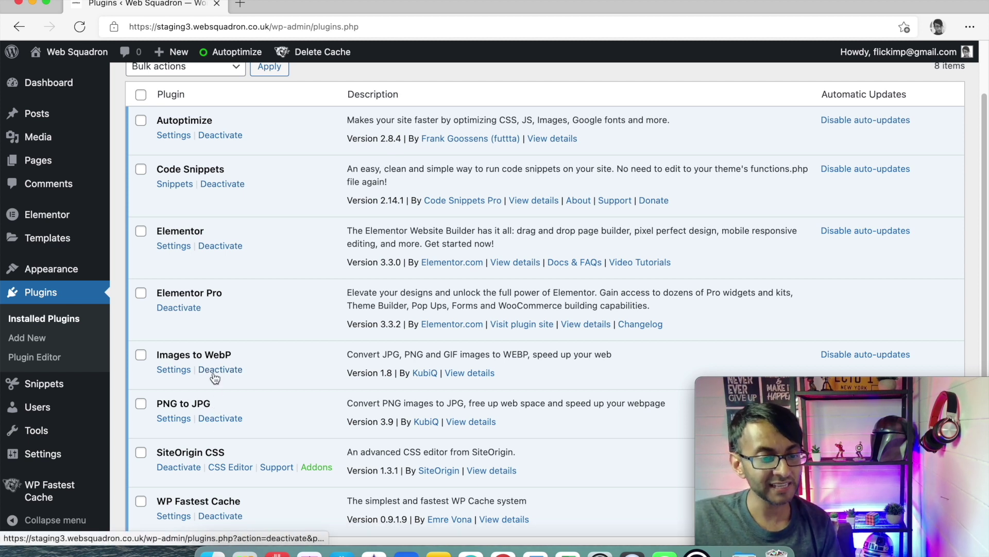
Step: Open the Images to WebP conversion of existing images and select the uploads folder for scanning
left_click(173, 369)
left_click(237, 120)
scroll(309, 361, "down", 1)
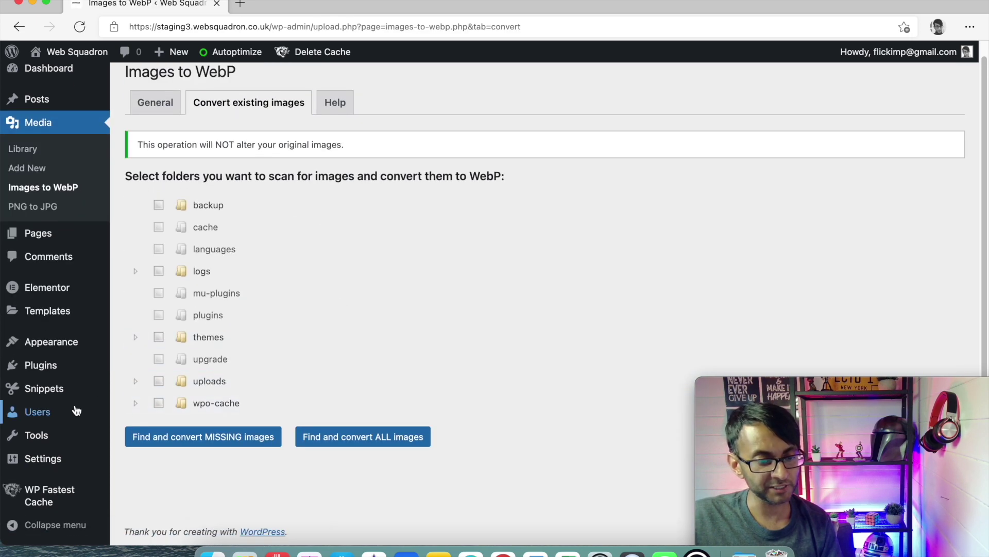
left_click(159, 381)
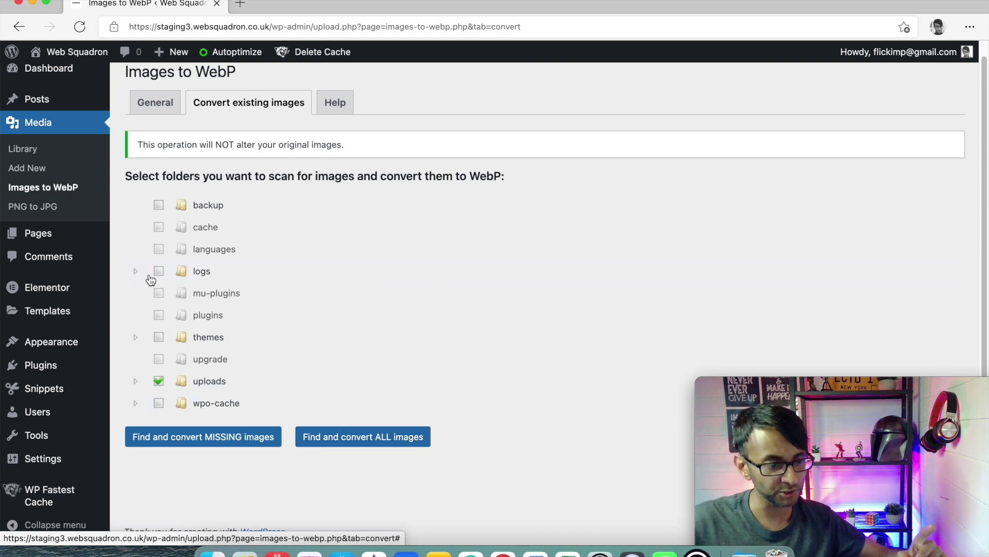
Step: Examine the attachment details of Electro.jpg in the media library, including its file size and PNG to JPG saving
left_click(30, 149)
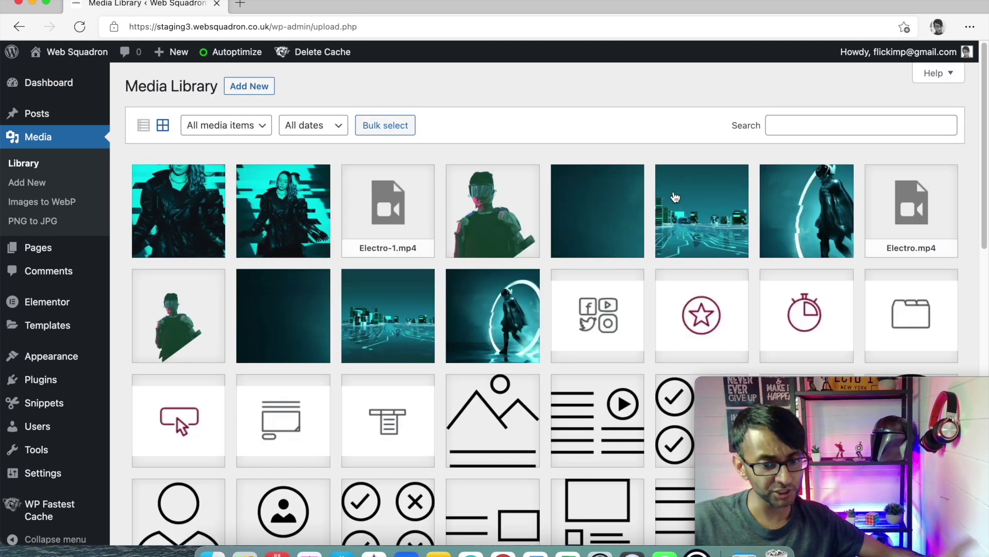
left_click(476, 287)
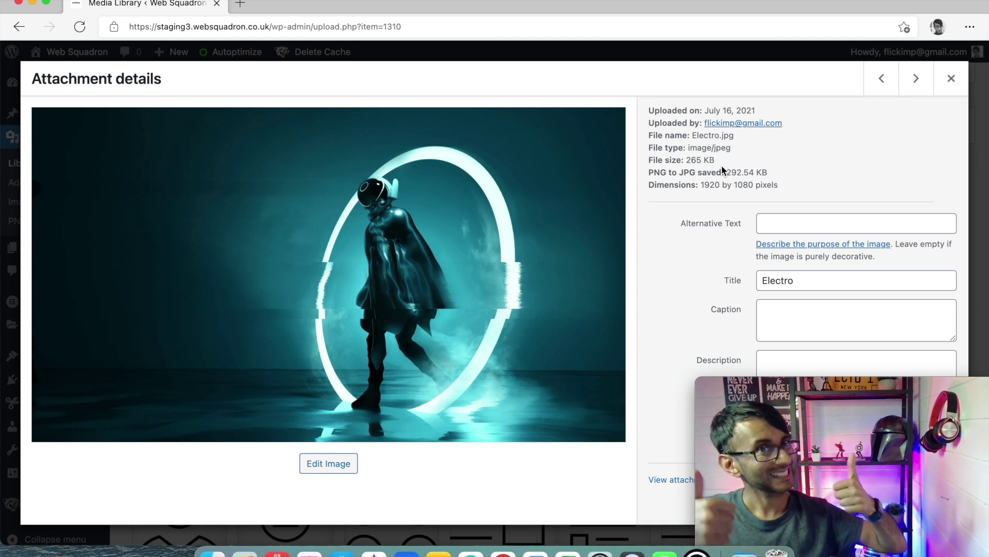
left_click(952, 78)
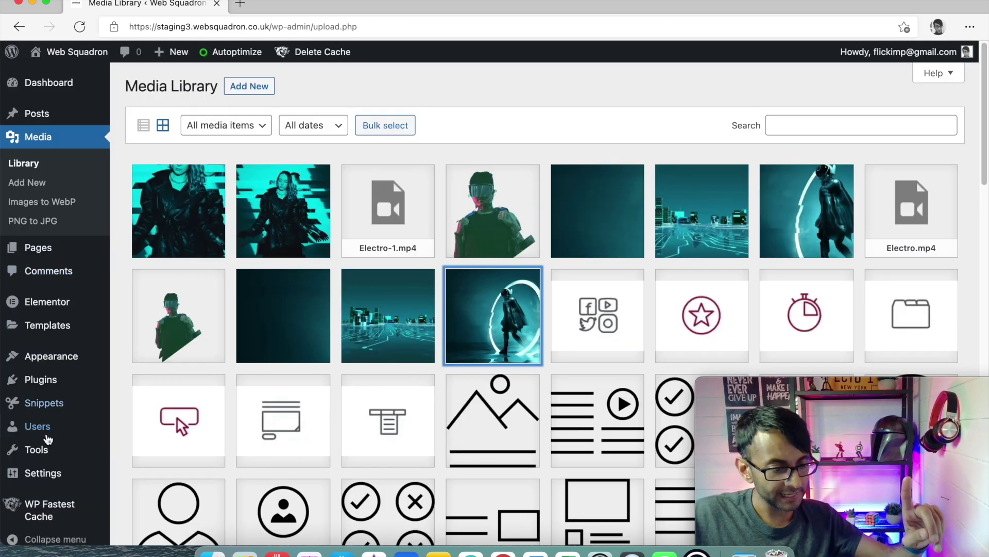
Step: Open the Autoptimize settings and review the JavaScript options, including the scripts excluded from optimization
mouse_move(49, 476)
left_click(147, 505)
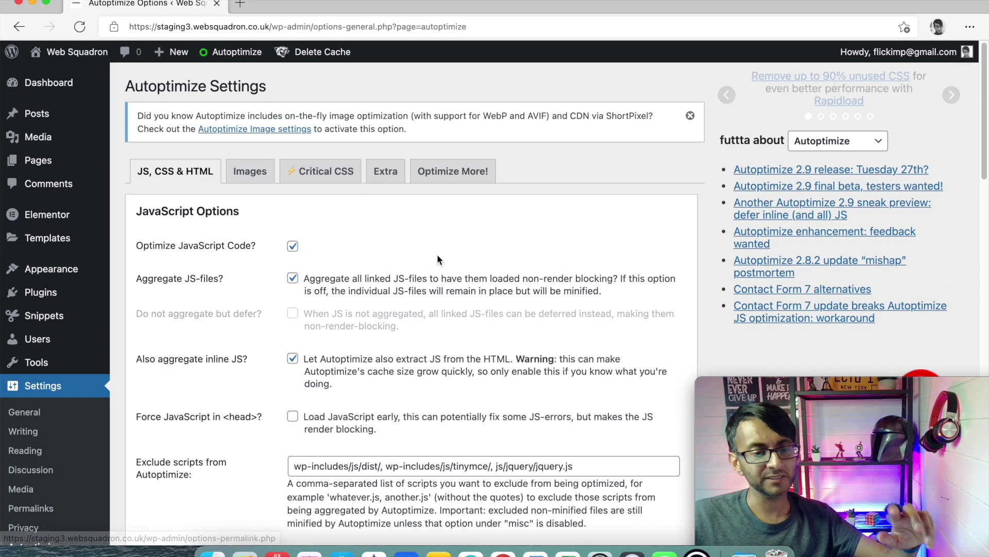
scroll(565, 292, "down", 5)
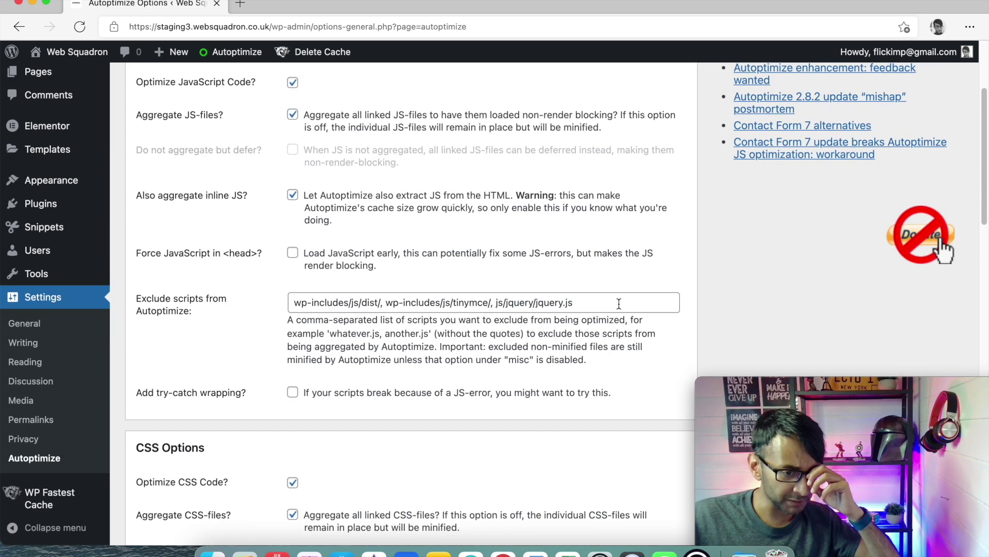
scroll(618, 305, "up", 2)
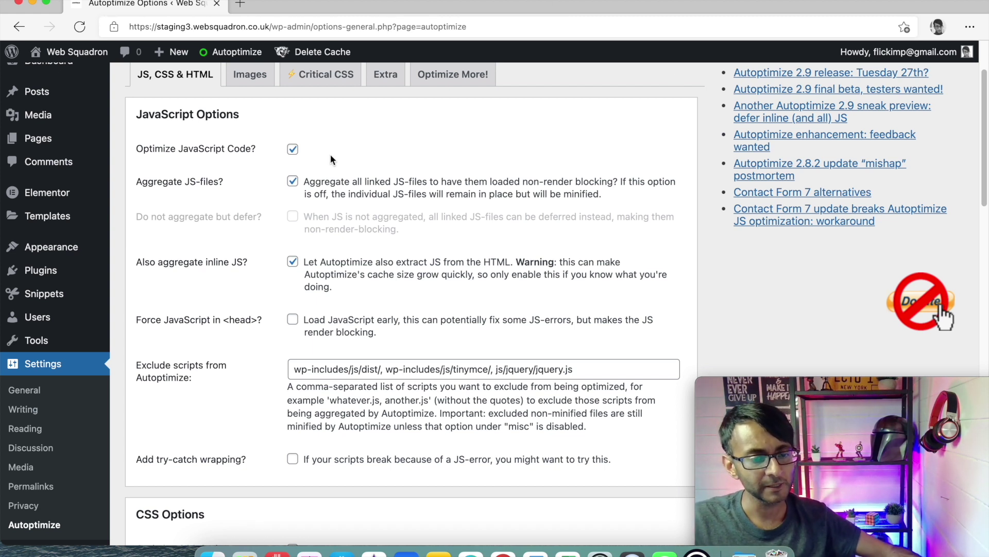
left_click(591, 374)
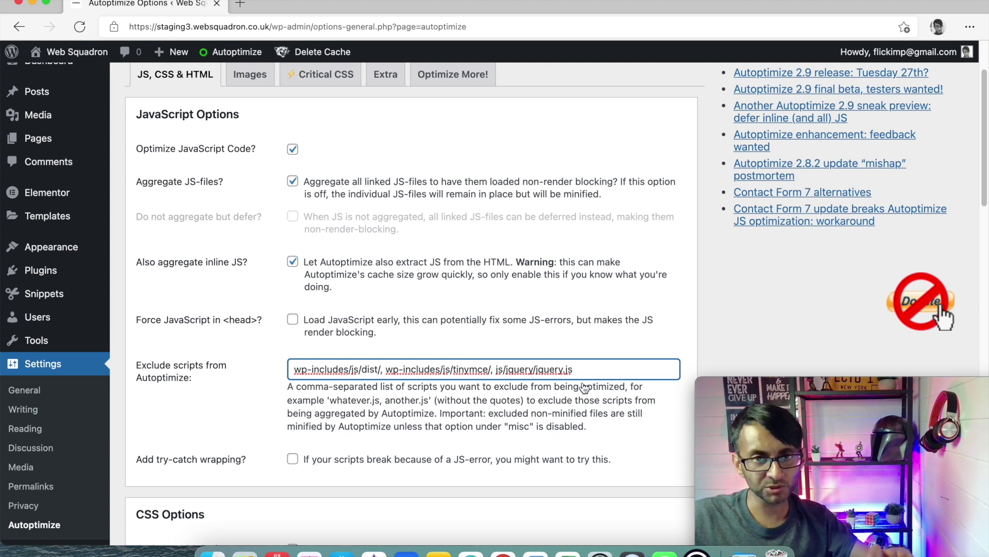
Step: Highlight the list of scripts excluded from Autoptimize and enable Force JavaScript in <head>
left_click(654, 368)
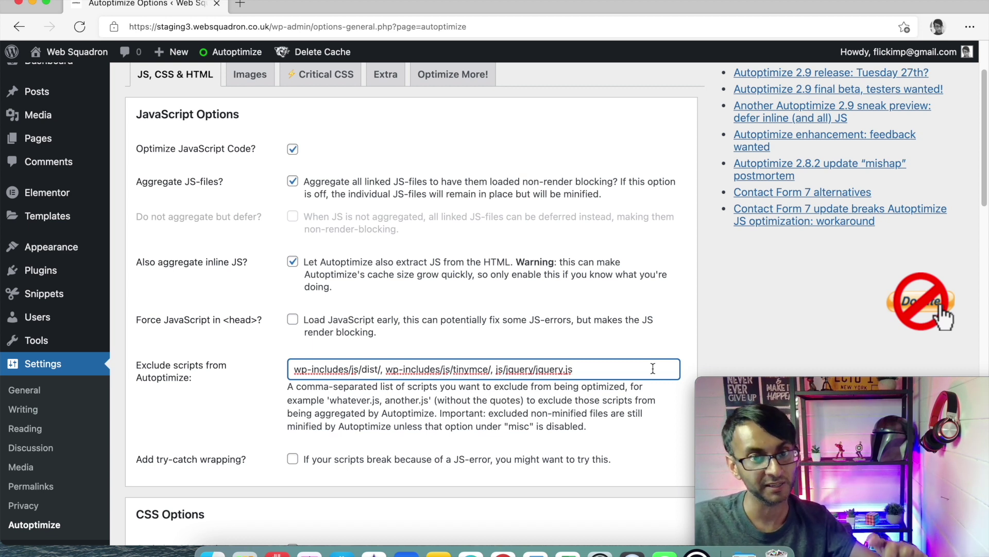
left_click_drag(600, 371, 264, 369)
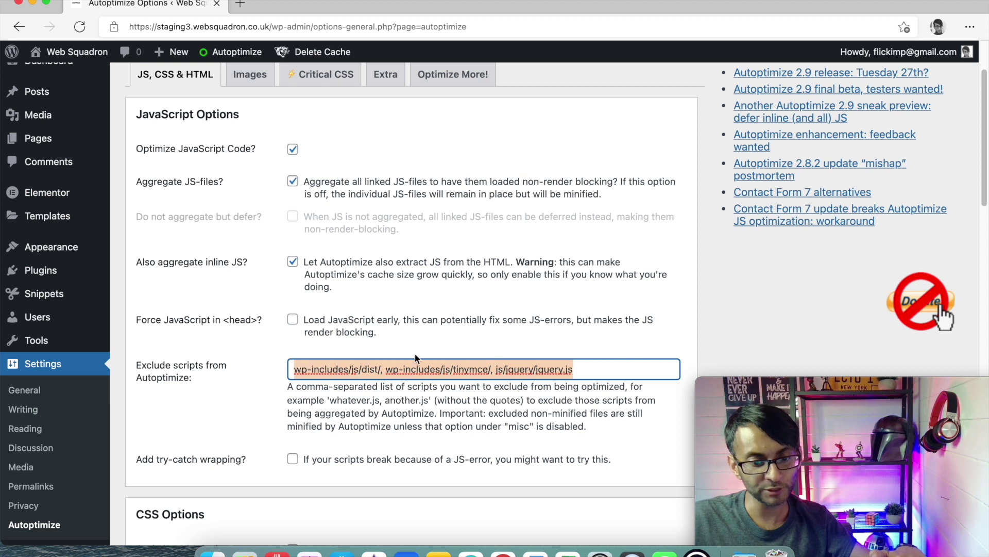
left_click(589, 343)
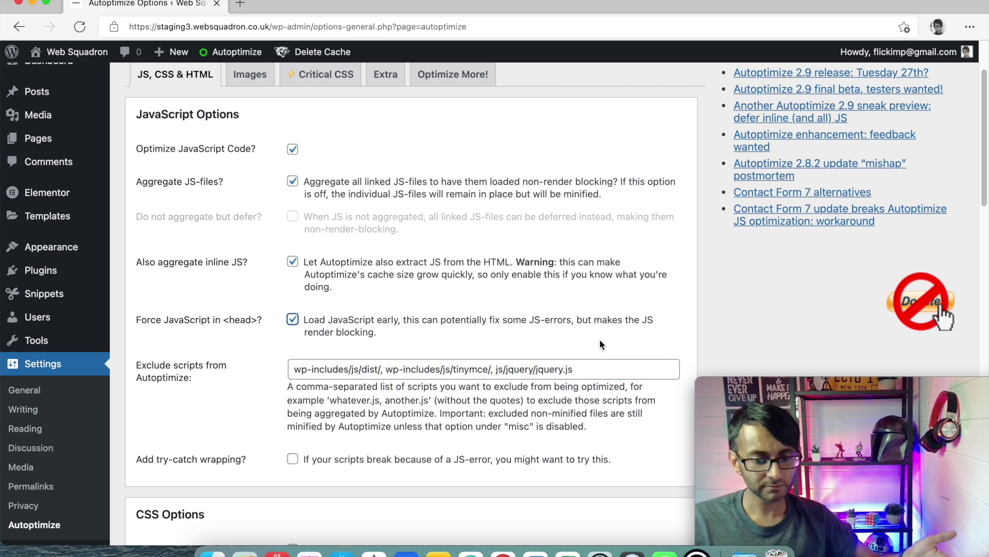
Step: Review the CSS, HTML, CDN and misc options of Autoptimize, save the changes and empty the cache
scroll(600, 344, "down", 10)
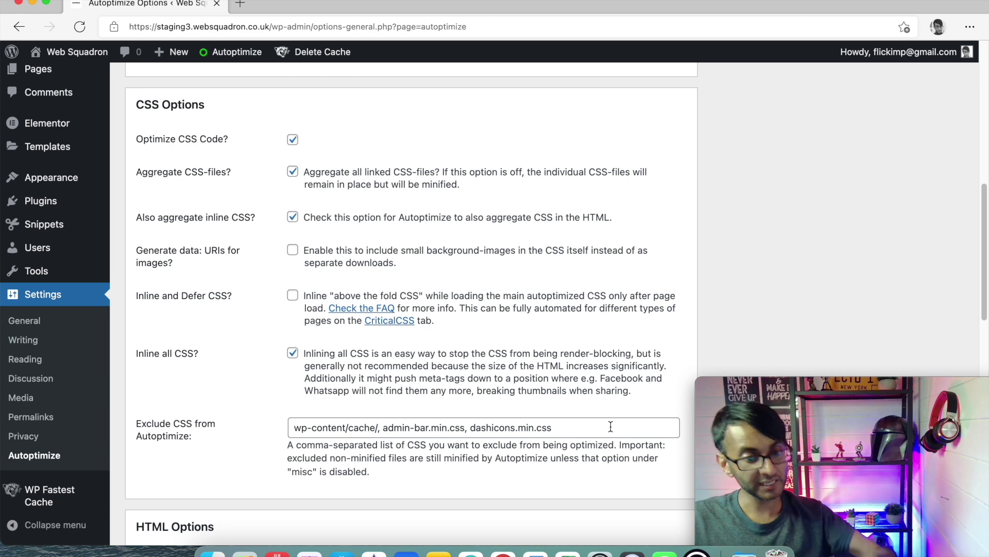
scroll(611, 427, "down", 5)
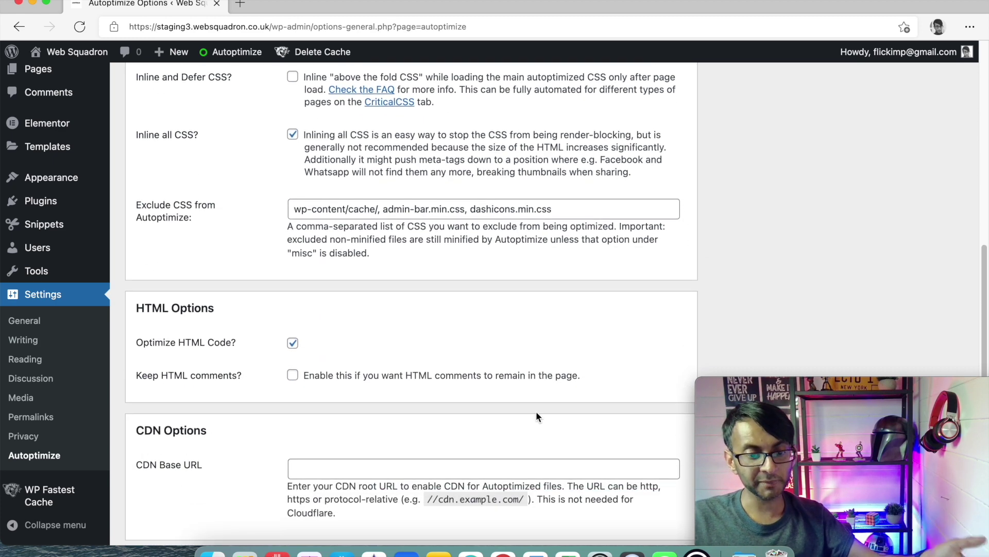
scroll(536, 410, "down", 8)
scroll(530, 420, "down", 3)
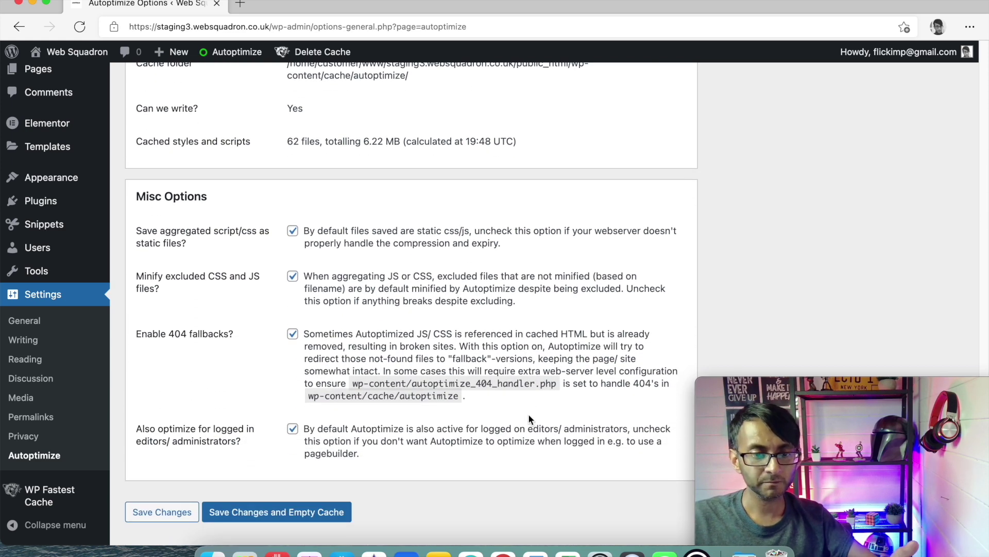
left_click(327, 512)
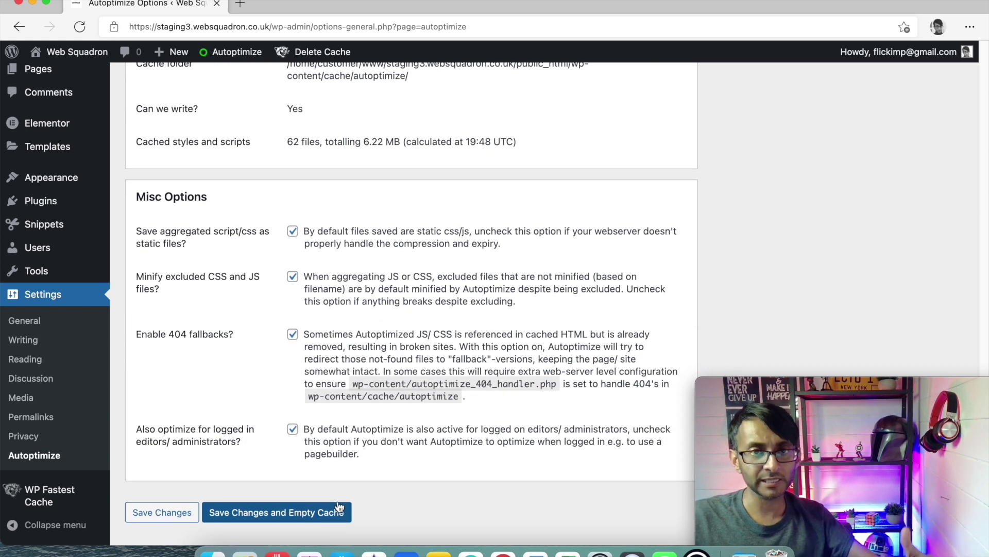
Step: Open the Autoptimize image settings and review the image optimization and lazy-load options
scroll(267, 333, "up", 2)
left_click(253, 171)
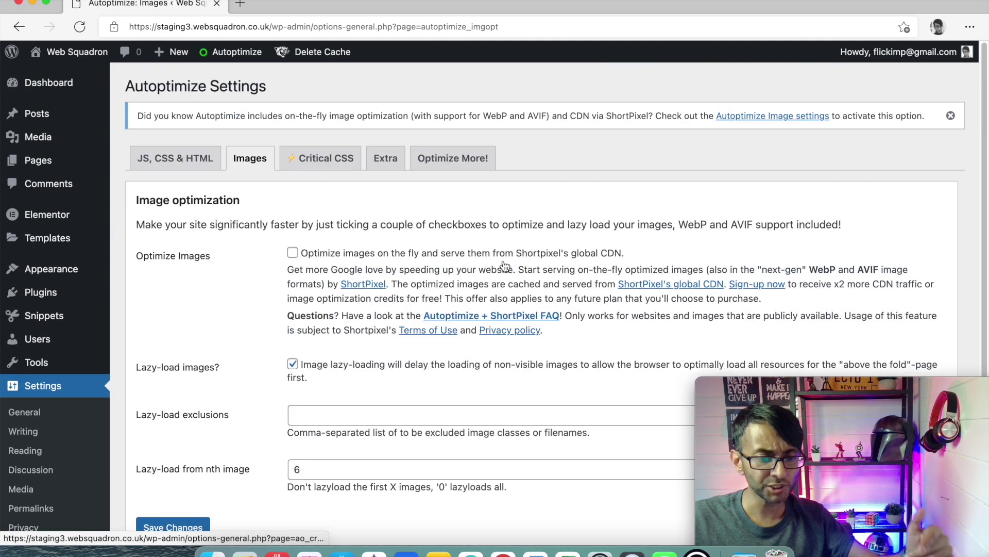
scroll(556, 283, "down", 2)
scroll(555, 283, "down", 1)
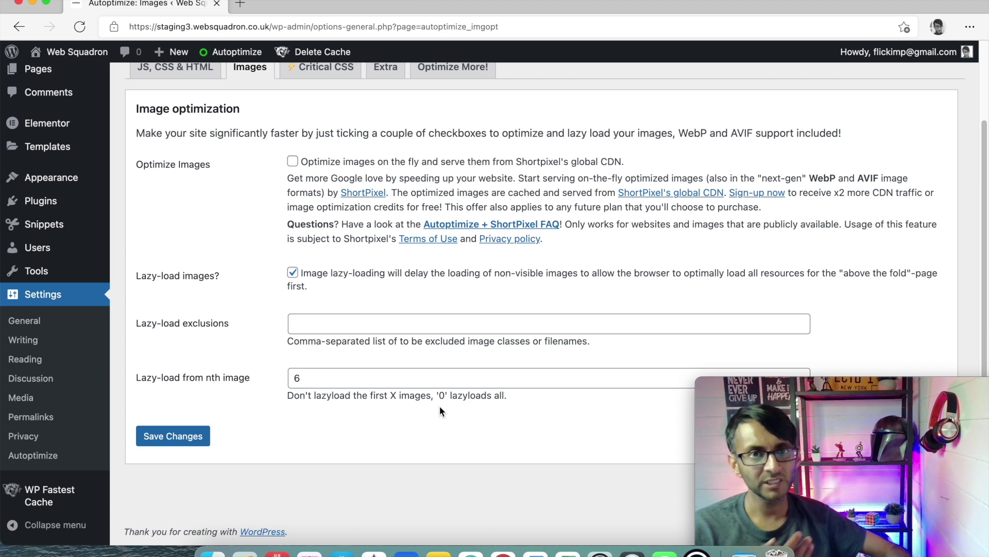
Step: Try on-the-fly image optimization through ShortPixel's CDN with Lossless quality, and switch the optimization off again
left_click(293, 162)
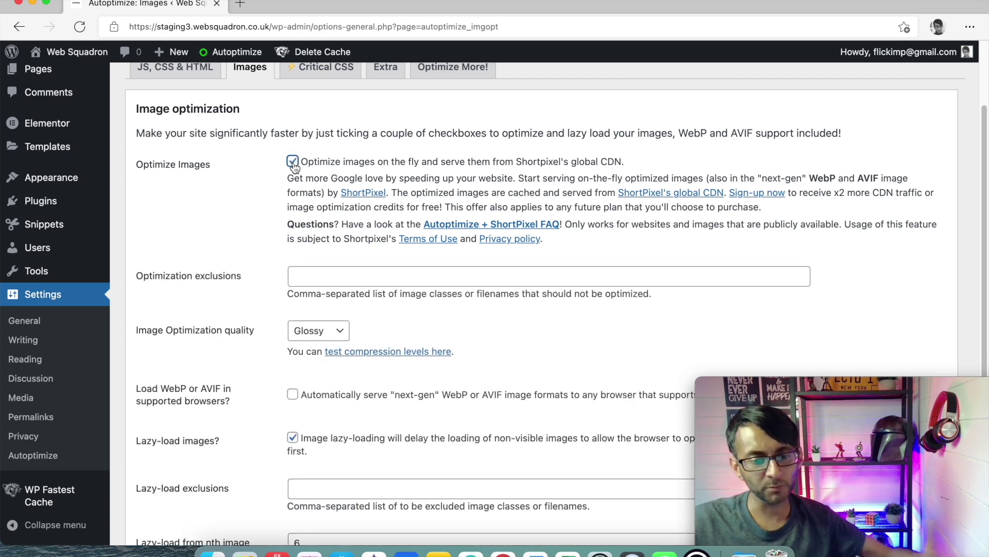
left_click(293, 162)
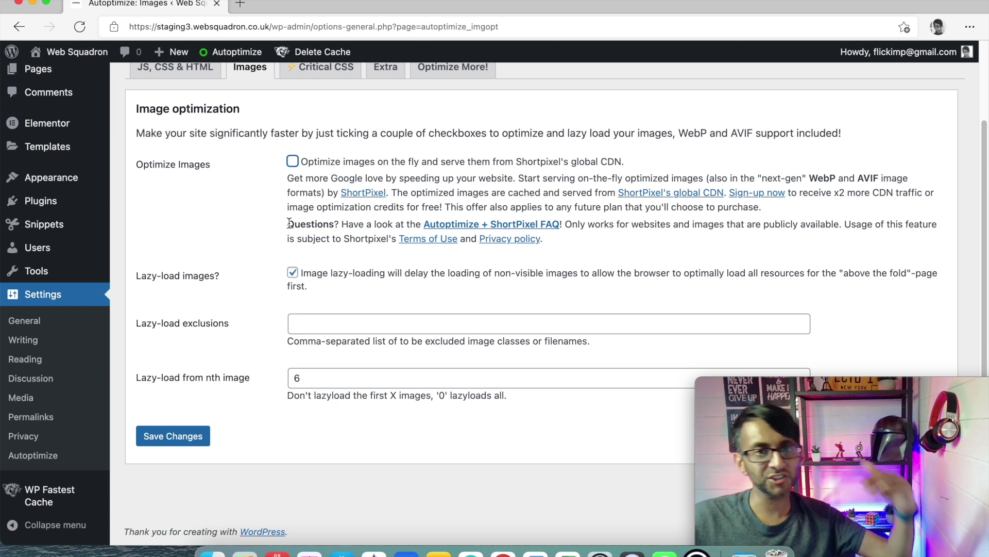
left_click(293, 161)
left_click(317, 330)
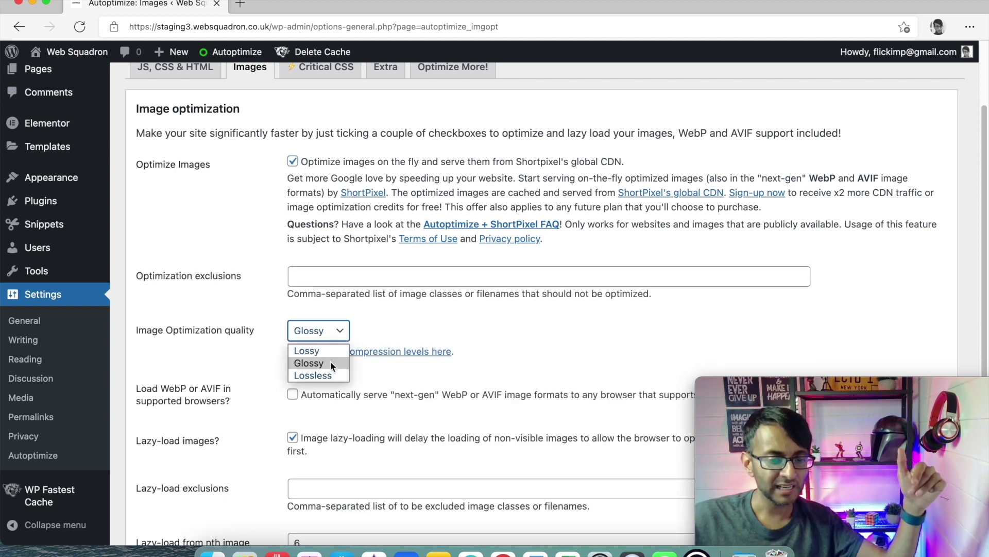
left_click(330, 376)
left_click(292, 161)
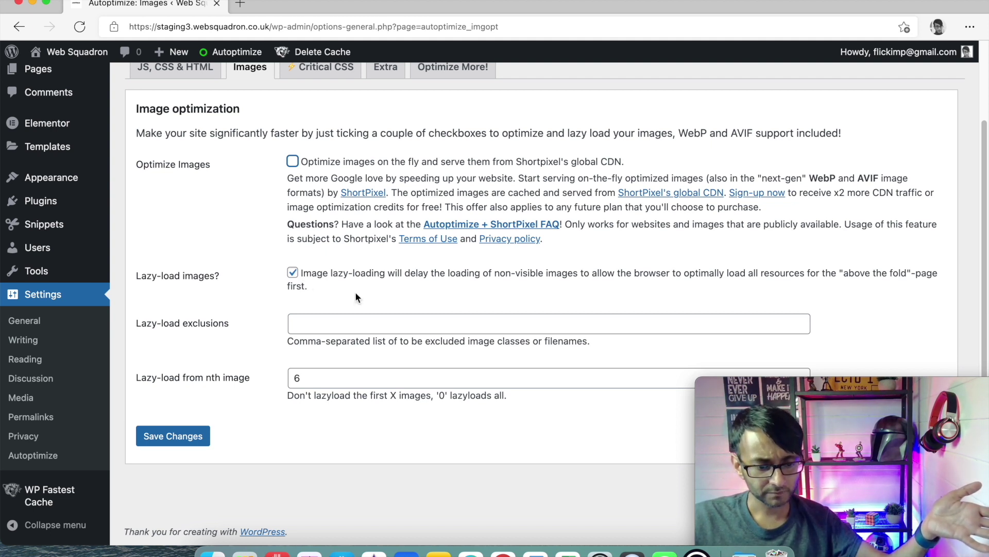
Step: Review the extra auto-optimizations, trying the Combine and link deferred option for Google Fonts before reselecting Remove Google Fonts
scroll(350, 282, "up", 1)
scroll(350, 282, "up", 2)
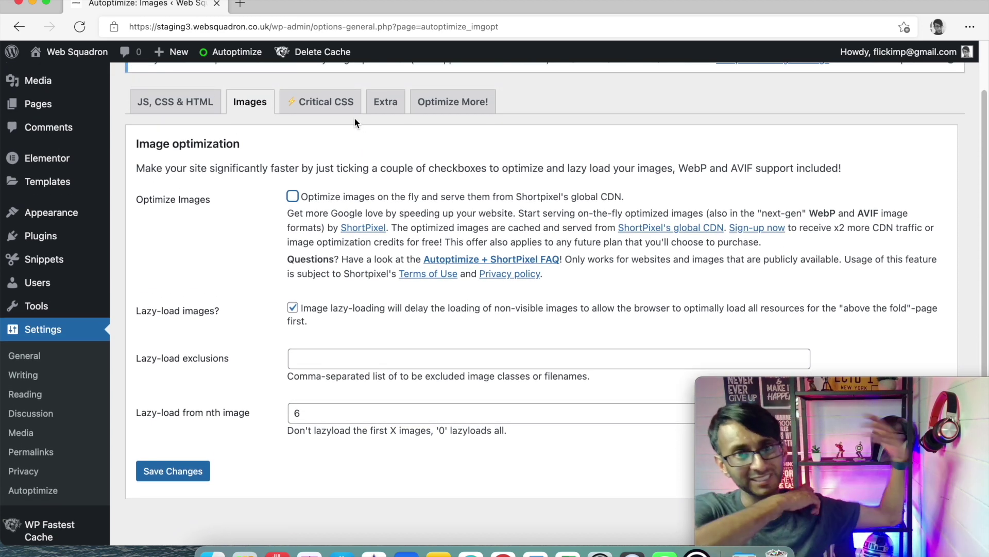
left_click(387, 103)
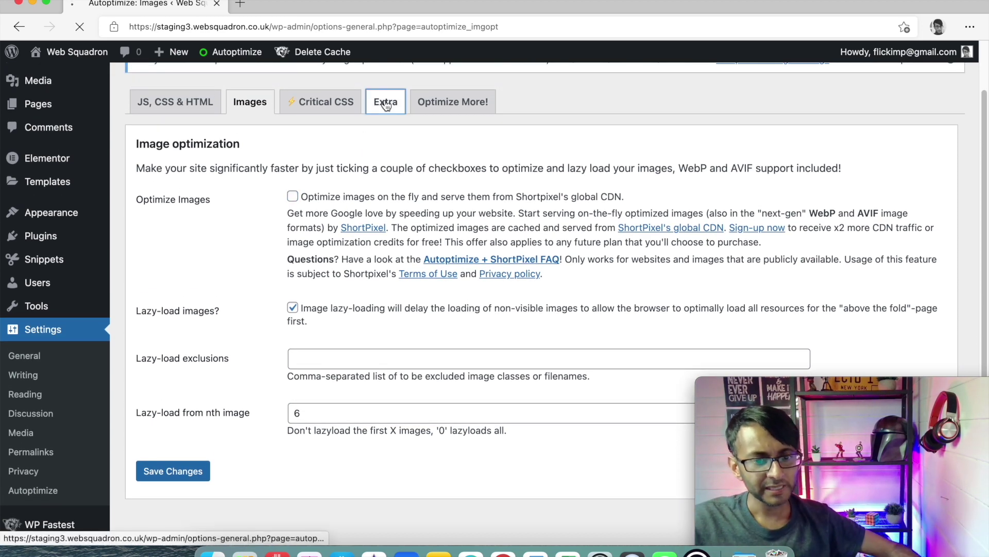
scroll(470, 290, "down", 3)
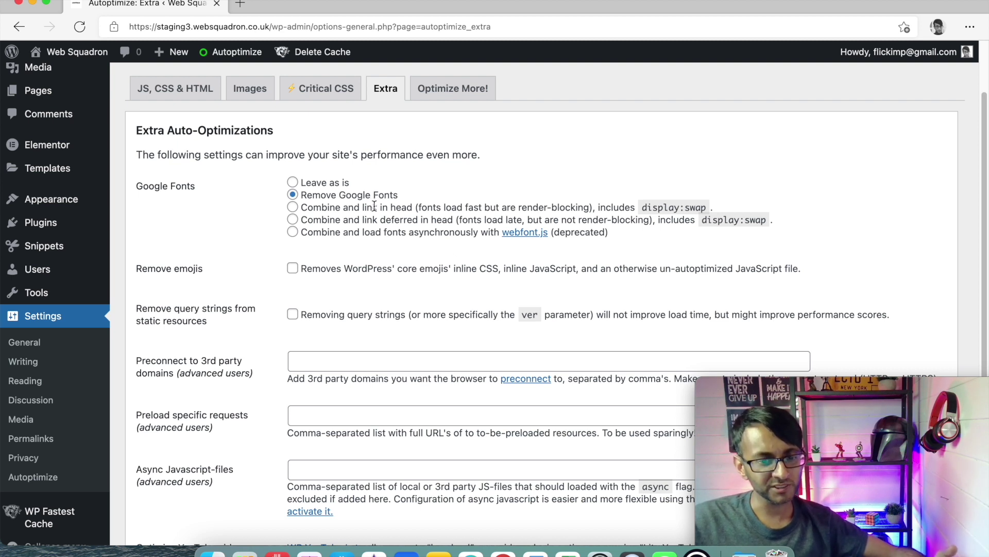
left_click(292, 220)
left_click(292, 197)
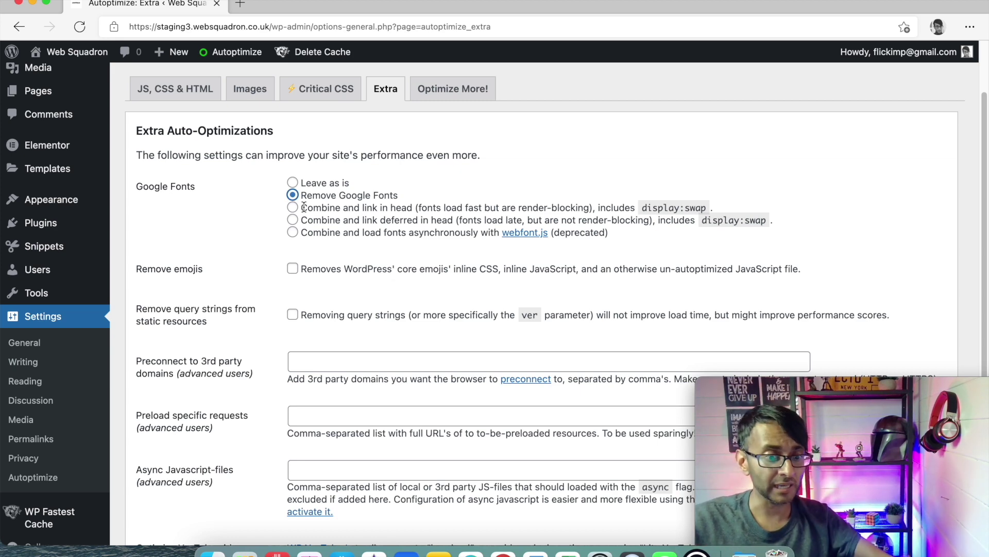
scroll(563, 331, "down", 5)
scroll(563, 331, "up", 8)
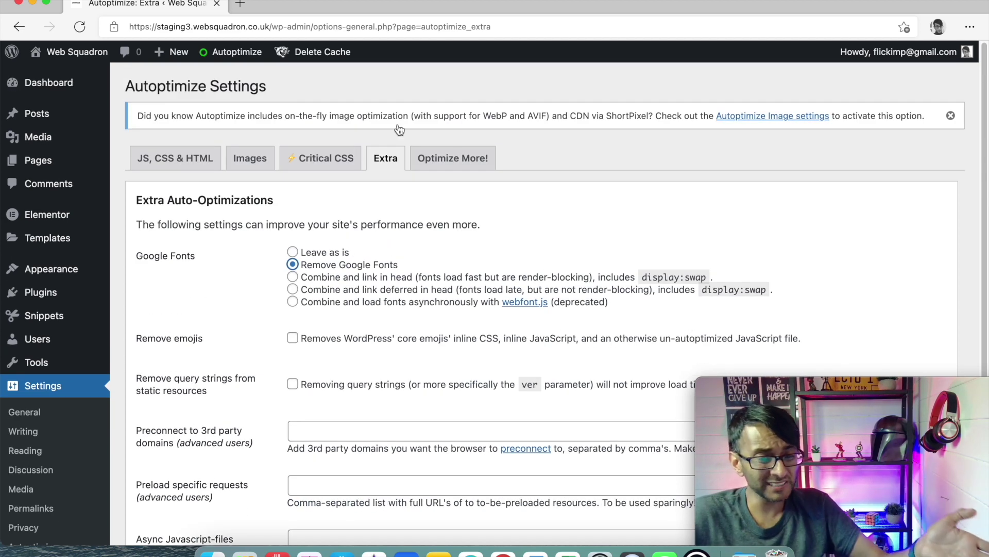
Step: Open and close a Chrome window, and view the published Electric page from the WordPress pages list
left_click(504, 551)
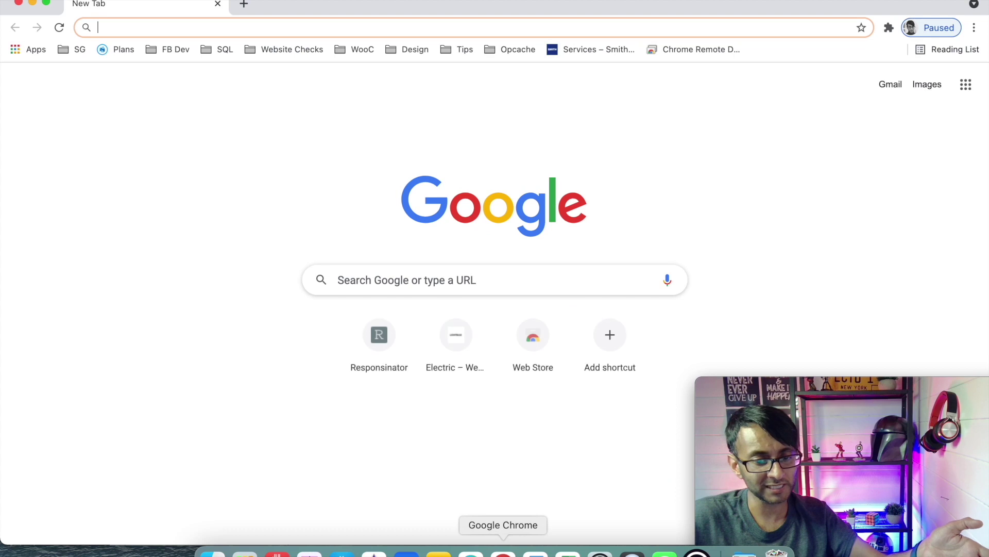
left_click(17, 4)
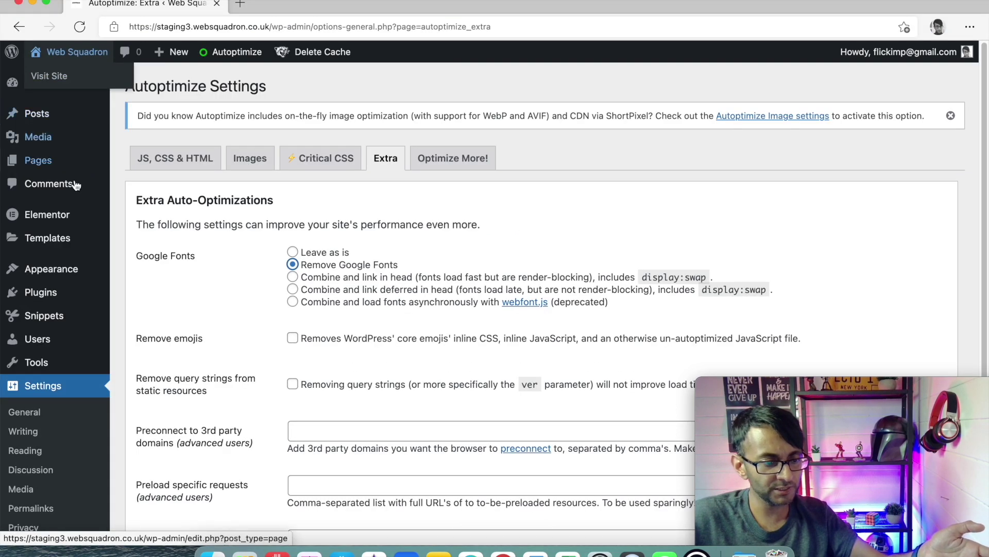
mouse_move(39, 161)
left_click(155, 164)
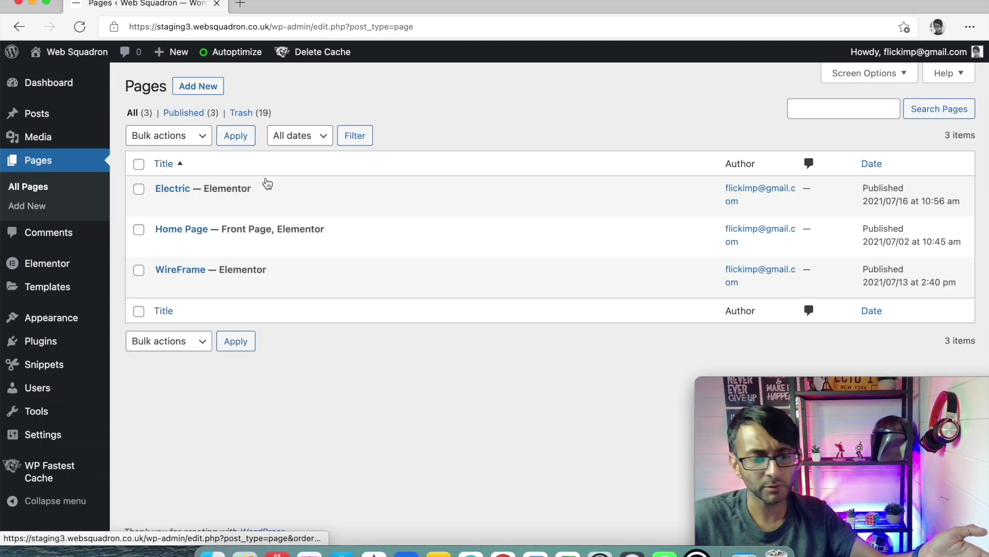
left_click(267, 205)
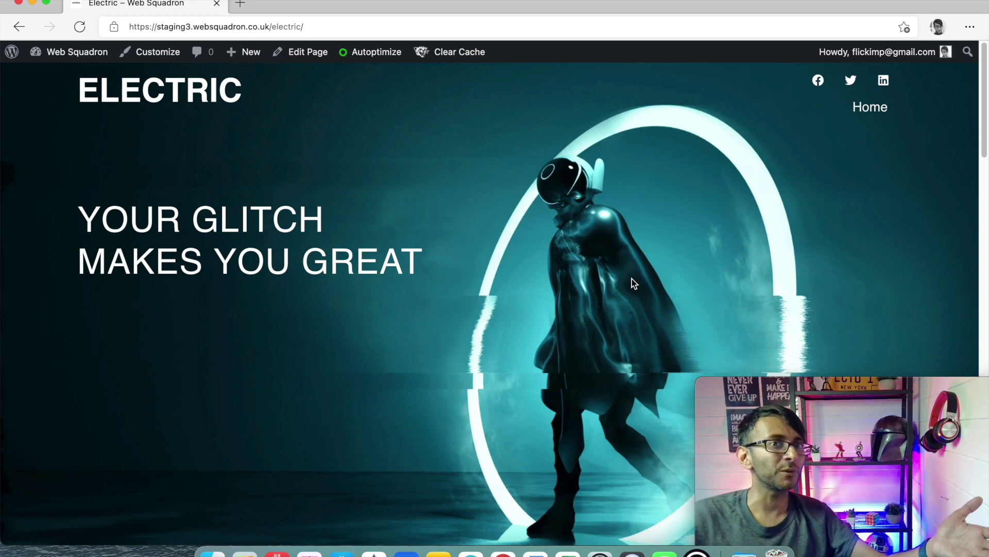
Step: Examine the live Electric page from the hero through its content sections, image row and scrolling effects
scroll(680, 311, "down", 10)
scroll(680, 312, "down", 10)
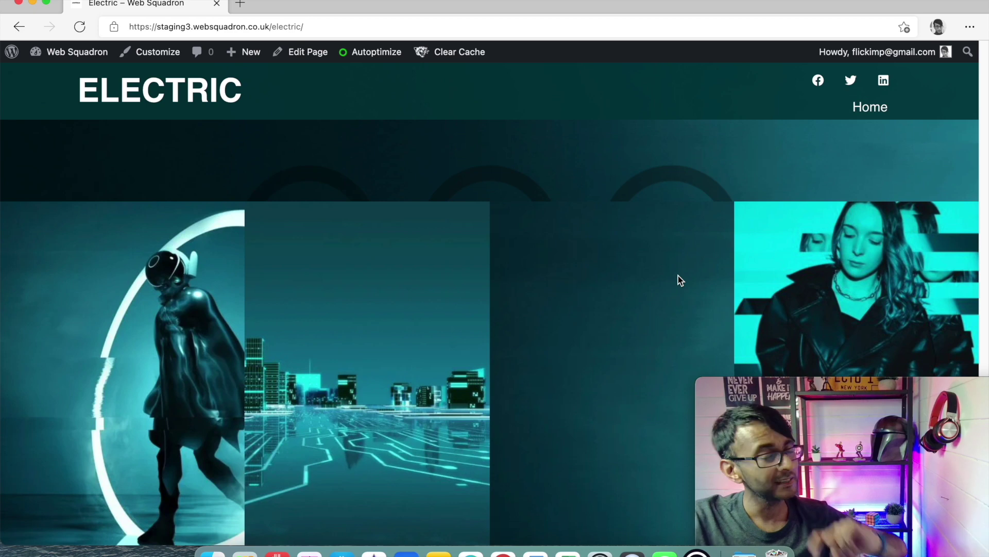
scroll(588, 354, "up", 3)
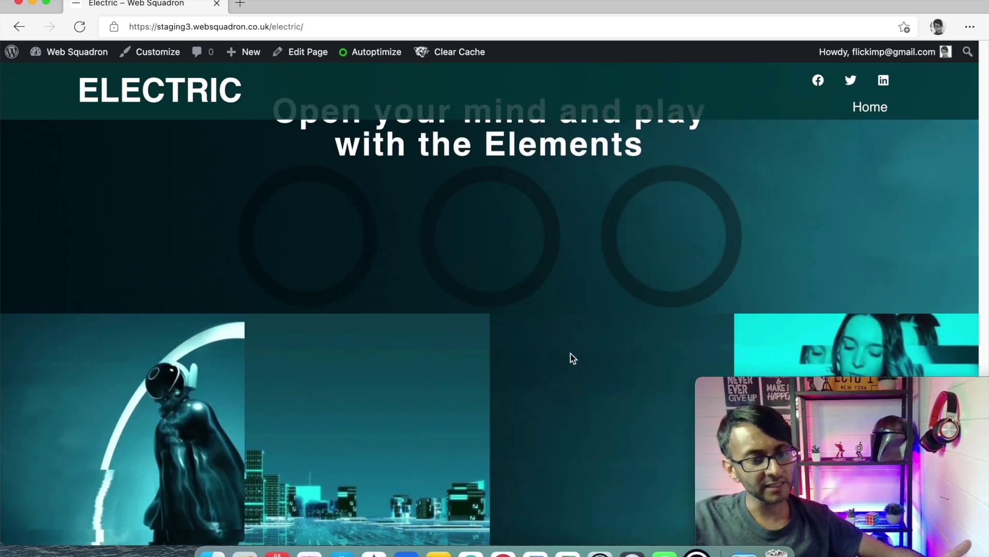
scroll(572, 357, "up", 8)
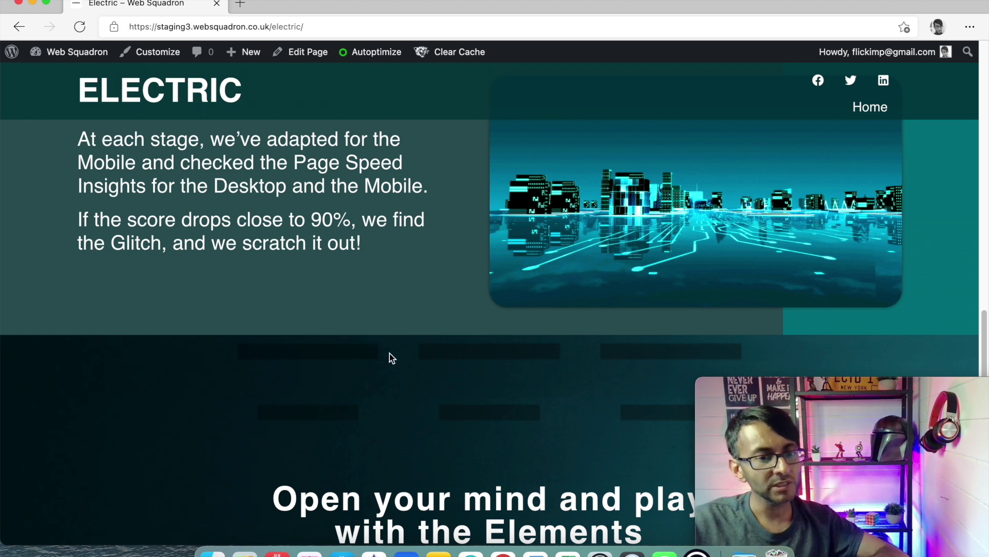
scroll(437, 382, "up", 3)
scroll(437, 382, "up", 8)
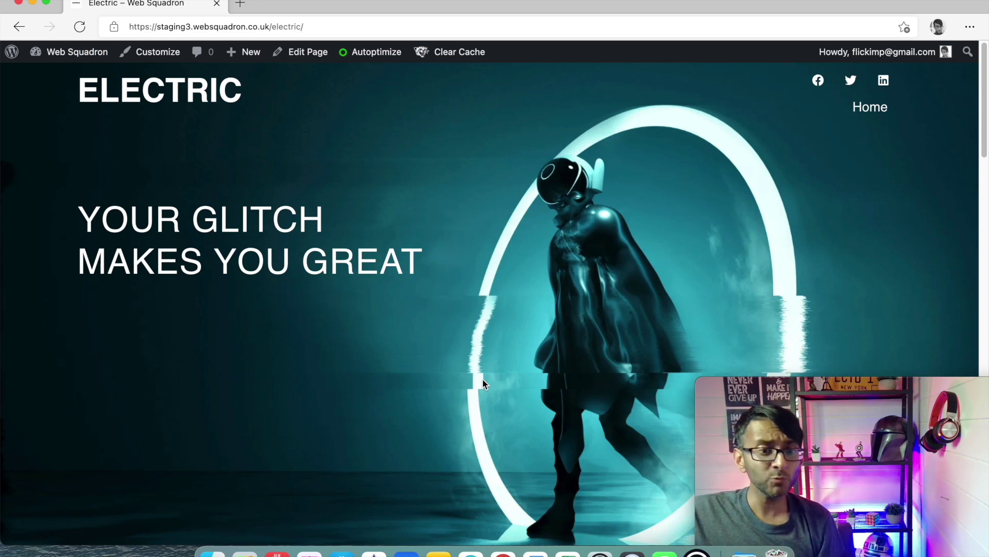
scroll(413, 345, "down", 10)
scroll(427, 322, "up", 9)
scroll(436, 316, "down", 6)
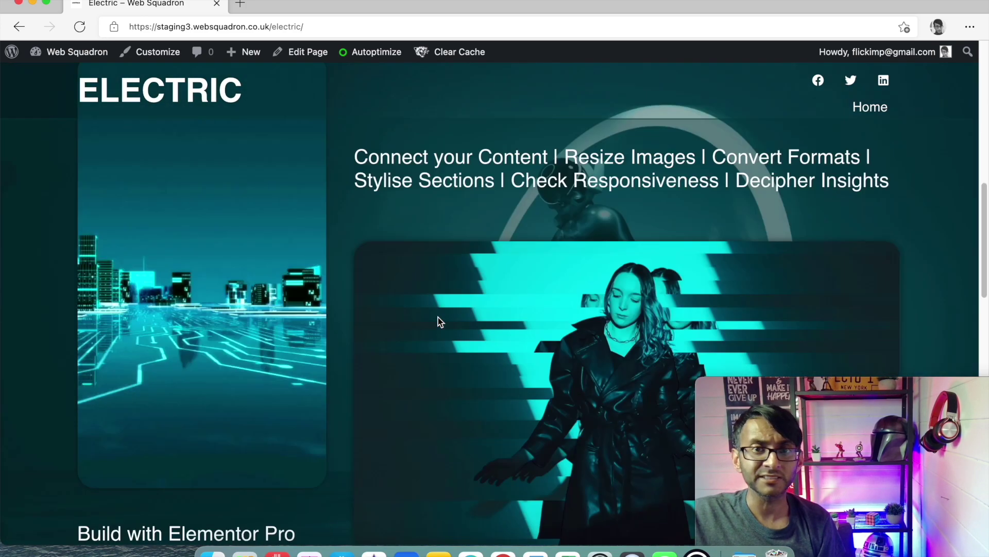
scroll(438, 317, "up", 4)
scroll(438, 315, "down", 1)
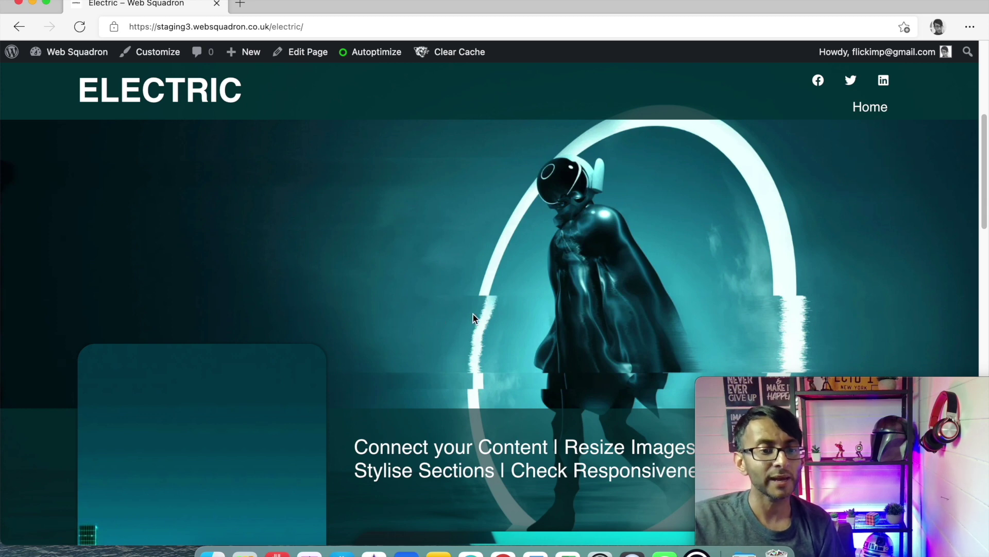
scroll(512, 273, "down", 15)
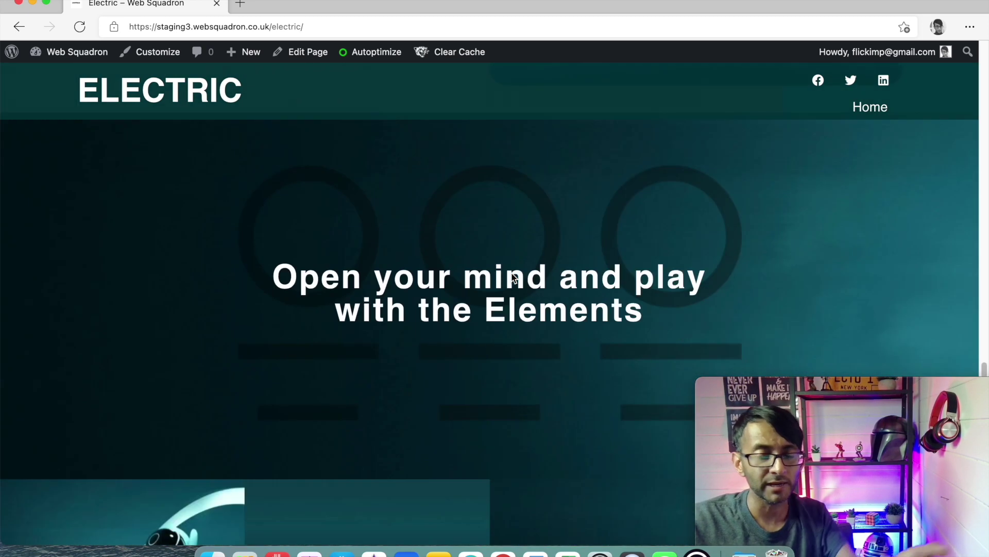